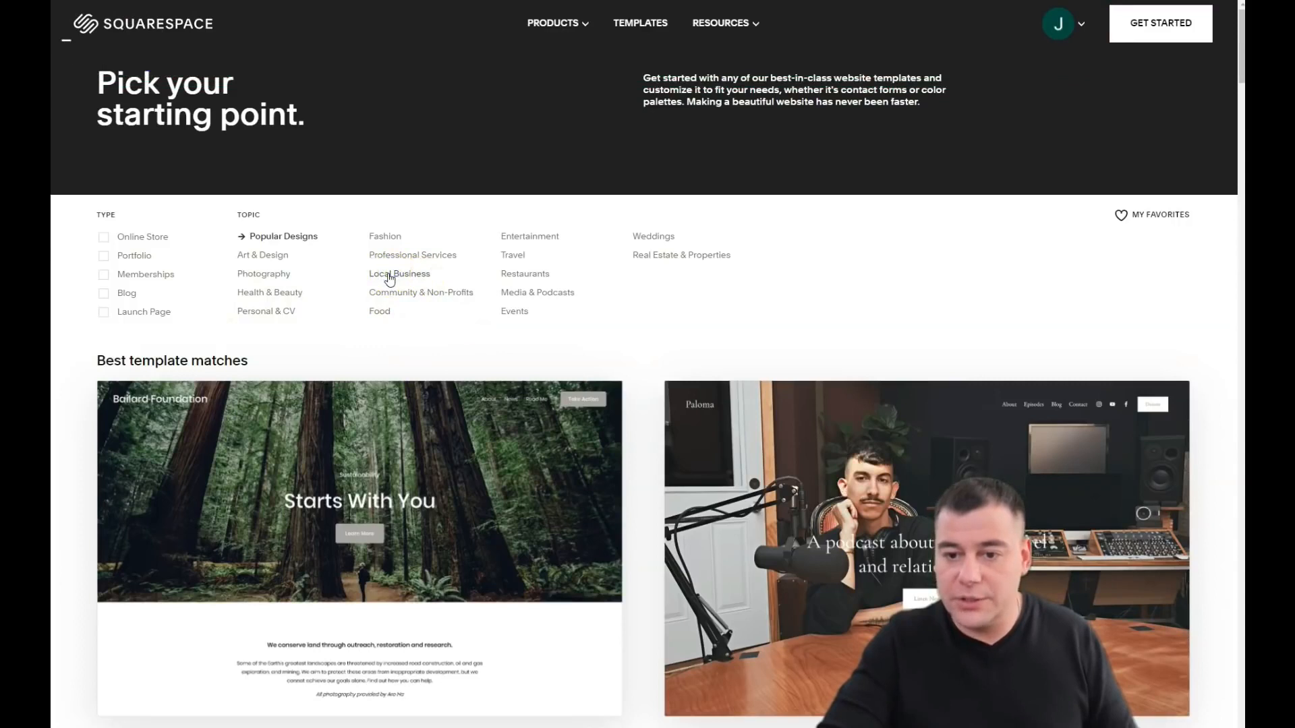
Filter the website templates by the Local Business topic and browse the matching designs.
{"action": "left_click", "coordinate": [390, 279]}
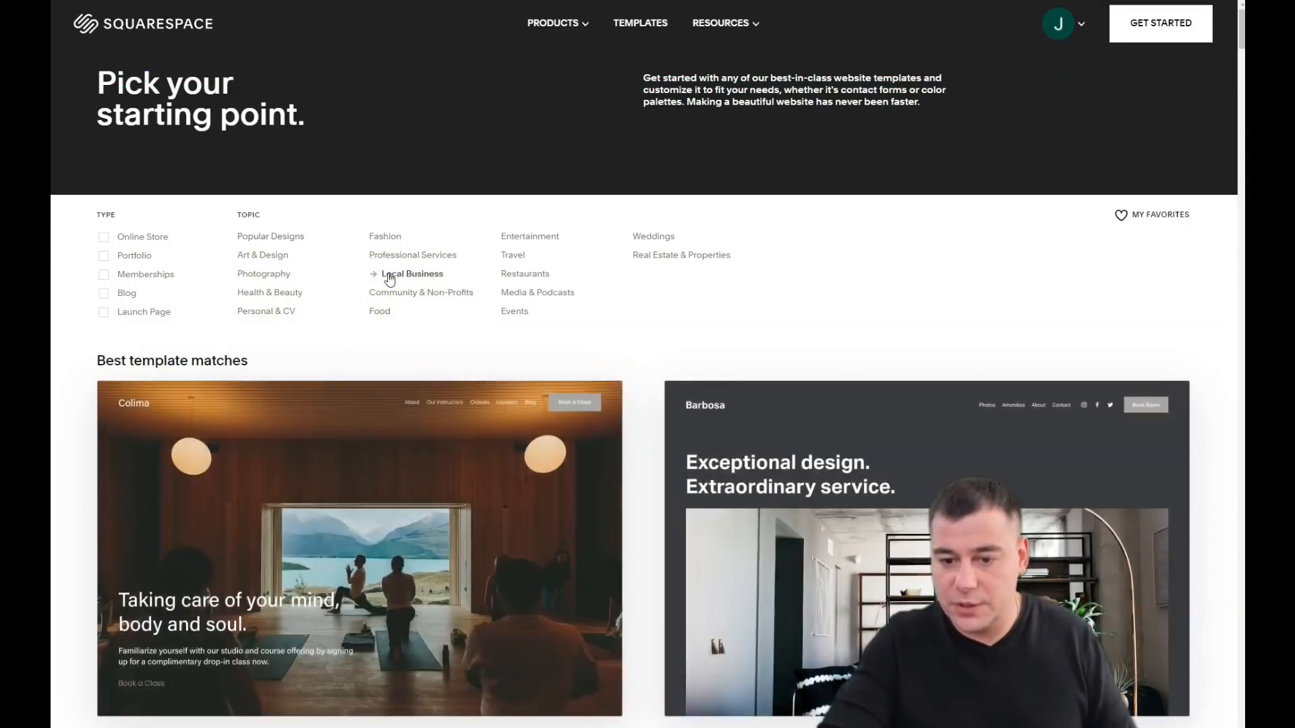
{"action": "scroll", "coordinate": [530, 412], "scroll_direction": "down", "scroll_amount": 3}
{"action": "scroll", "coordinate": [678, 331], "scroll_direction": "down", "scroll_amount": 5}
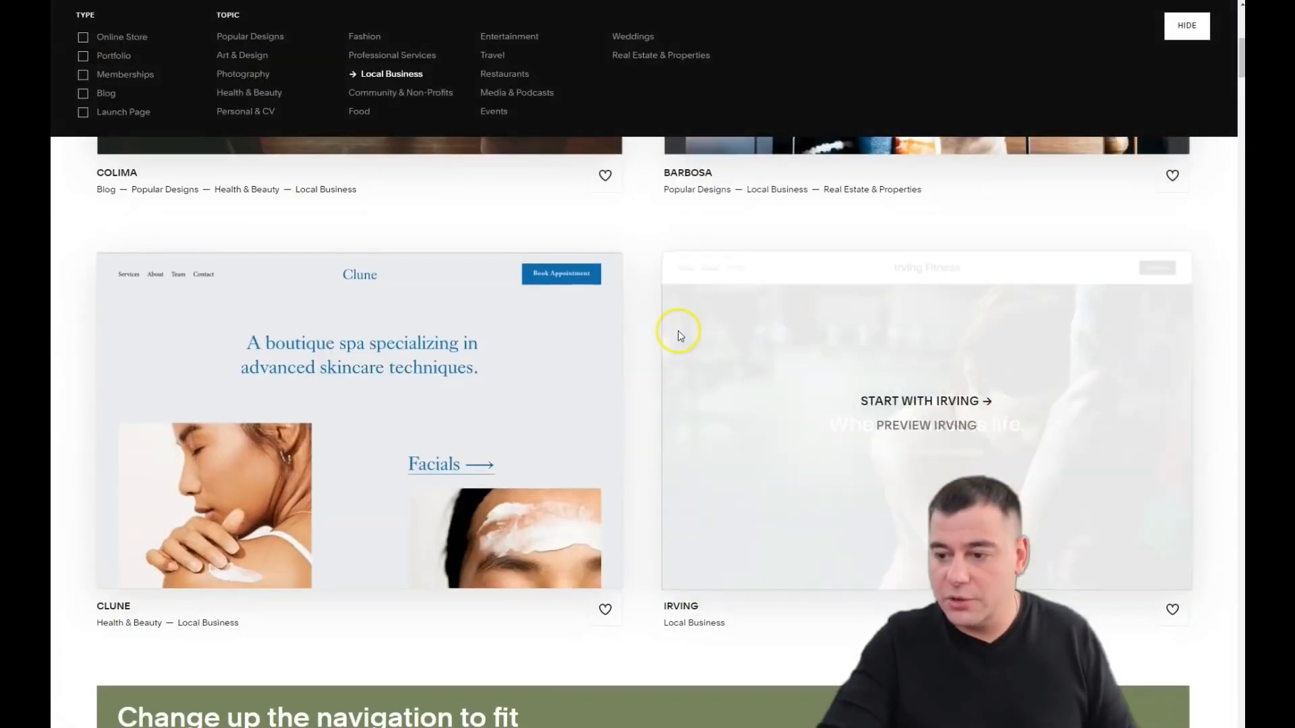
{"action": "scroll", "coordinate": [675, 332], "scroll_direction": "down", "scroll_amount": 12}
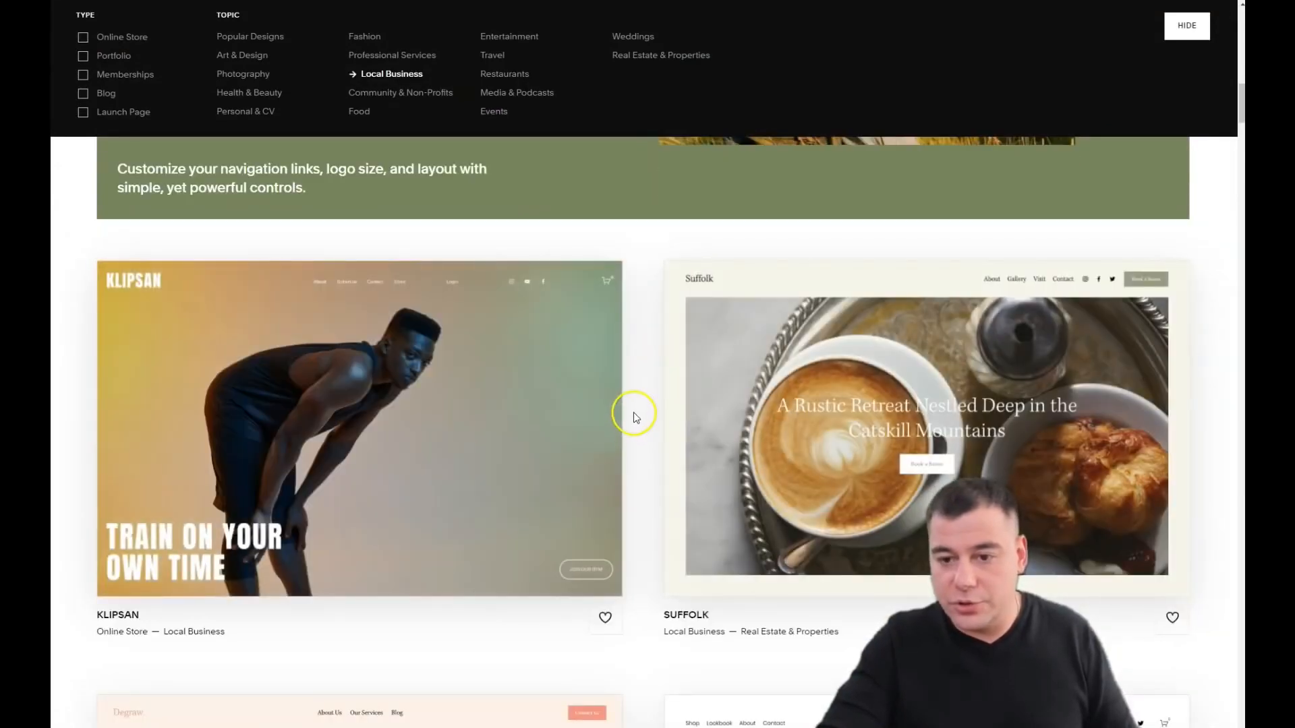
{"action": "scroll", "coordinate": [567, 392], "scroll_direction": "down", "scroll_amount": 6}
{"action": "scroll", "coordinate": [612, 341], "scroll_direction": "down", "scroll_amount": 4}
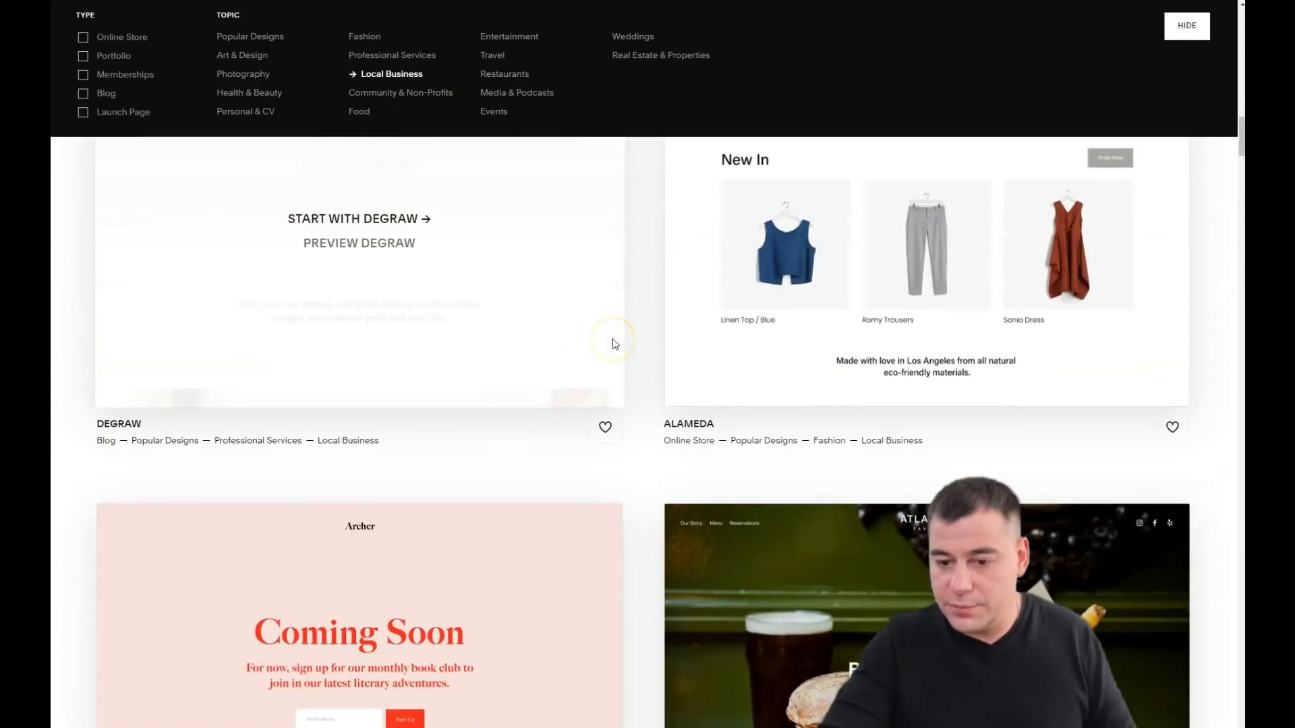
{"action": "scroll", "coordinate": [612, 342], "scroll_direction": "down", "scroll_amount": 4}
{"action": "scroll", "coordinate": [613, 342], "scroll_direction": "up", "scroll_amount": 4}
{"action": "scroll", "coordinate": [612, 342], "scroll_direction": "down", "scroll_amount": 4}
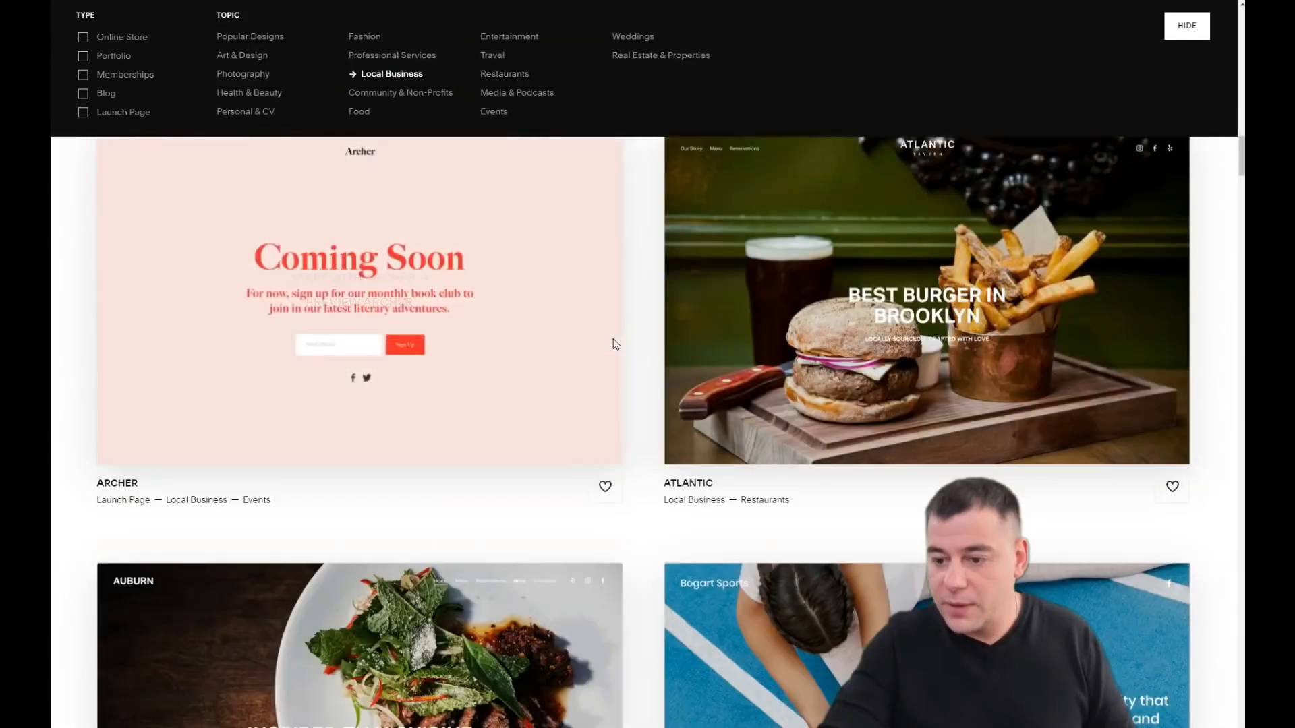
{"action": "scroll", "coordinate": [613, 339], "scroll_direction": "down", "scroll_amount": 4}
{"action": "scroll", "coordinate": [613, 344], "scroll_direction": "down", "scroll_amount": 4}
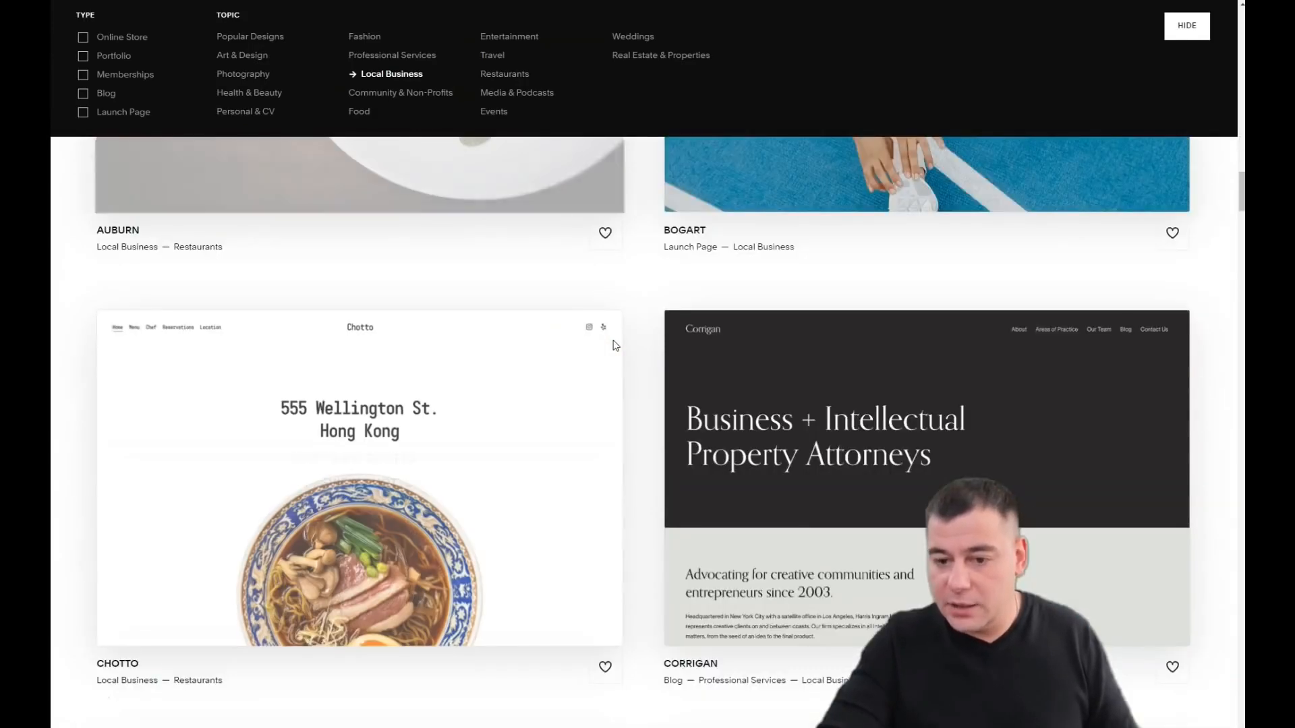
{"action": "scroll", "coordinate": [614, 345], "scroll_direction": "down", "scroll_amount": 5}
{"action": "scroll", "coordinate": [621, 327], "scroll_direction": "down", "scroll_amount": 5}
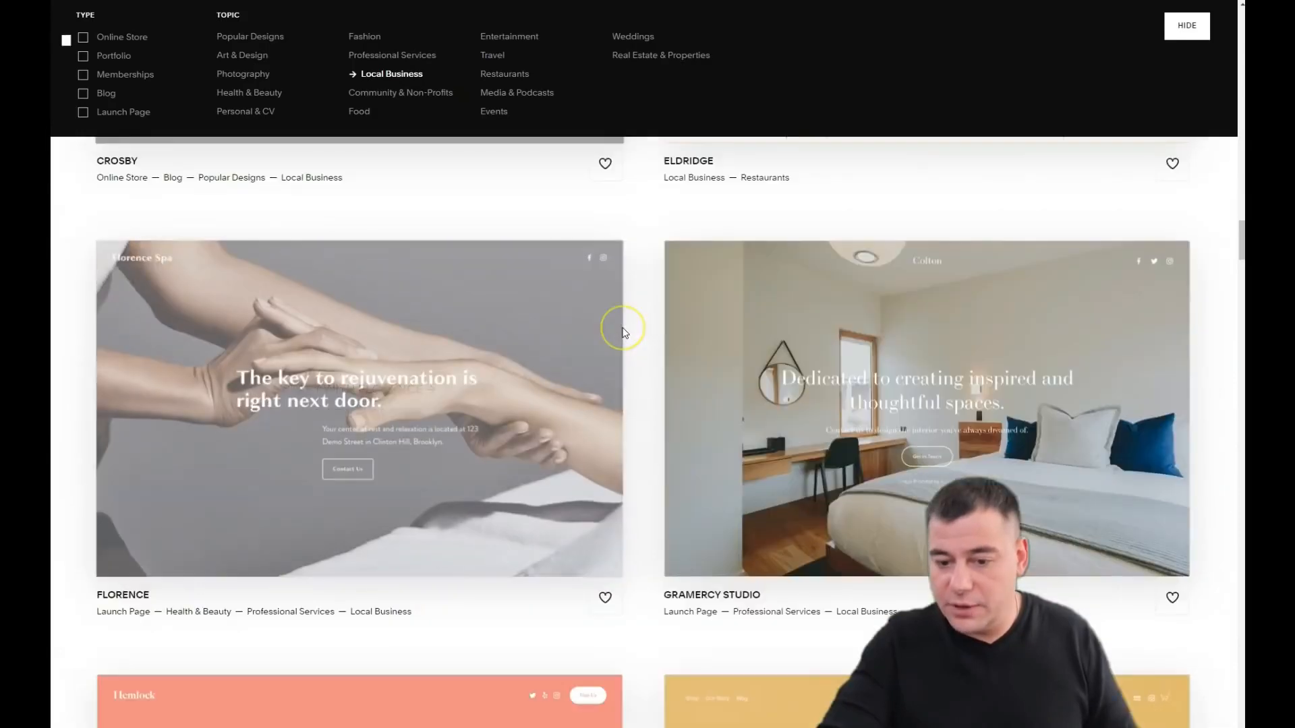
Preview the Florence template and start a new site with this design.
{"action": "left_click", "coordinate": [341, 413]}
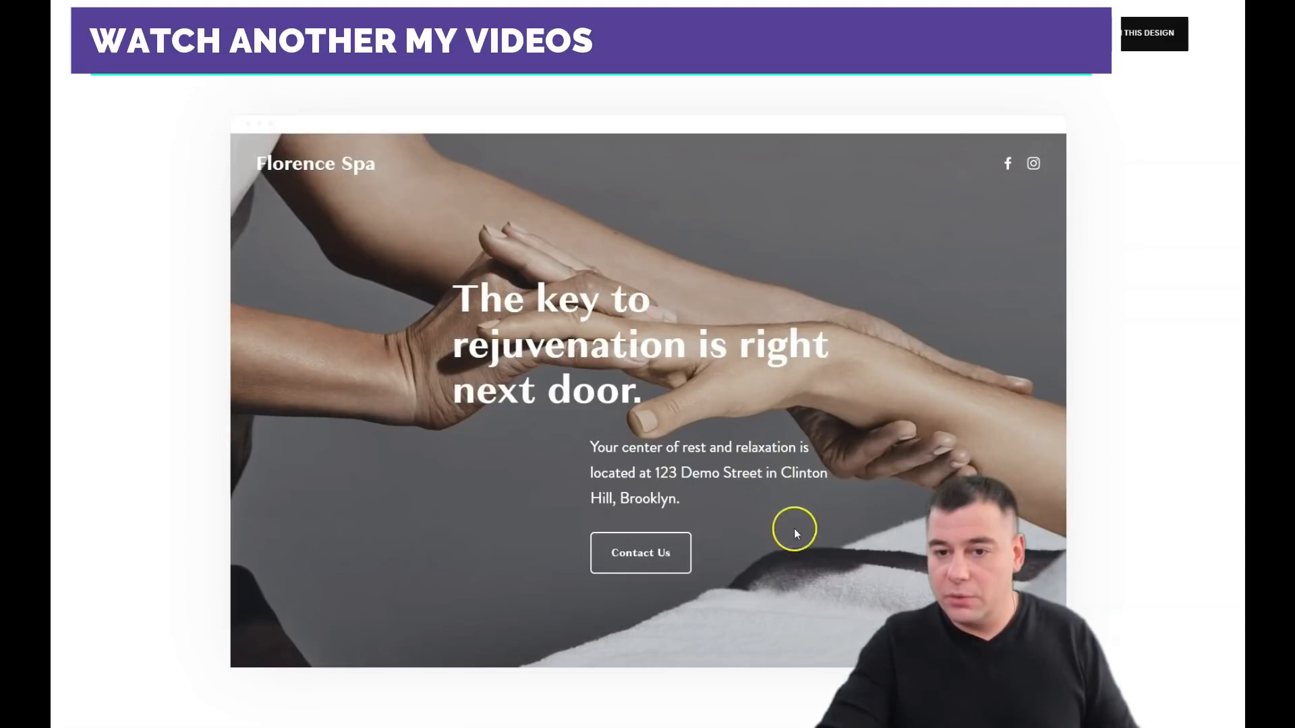
{"action": "left_click", "coordinate": [1123, 40]}
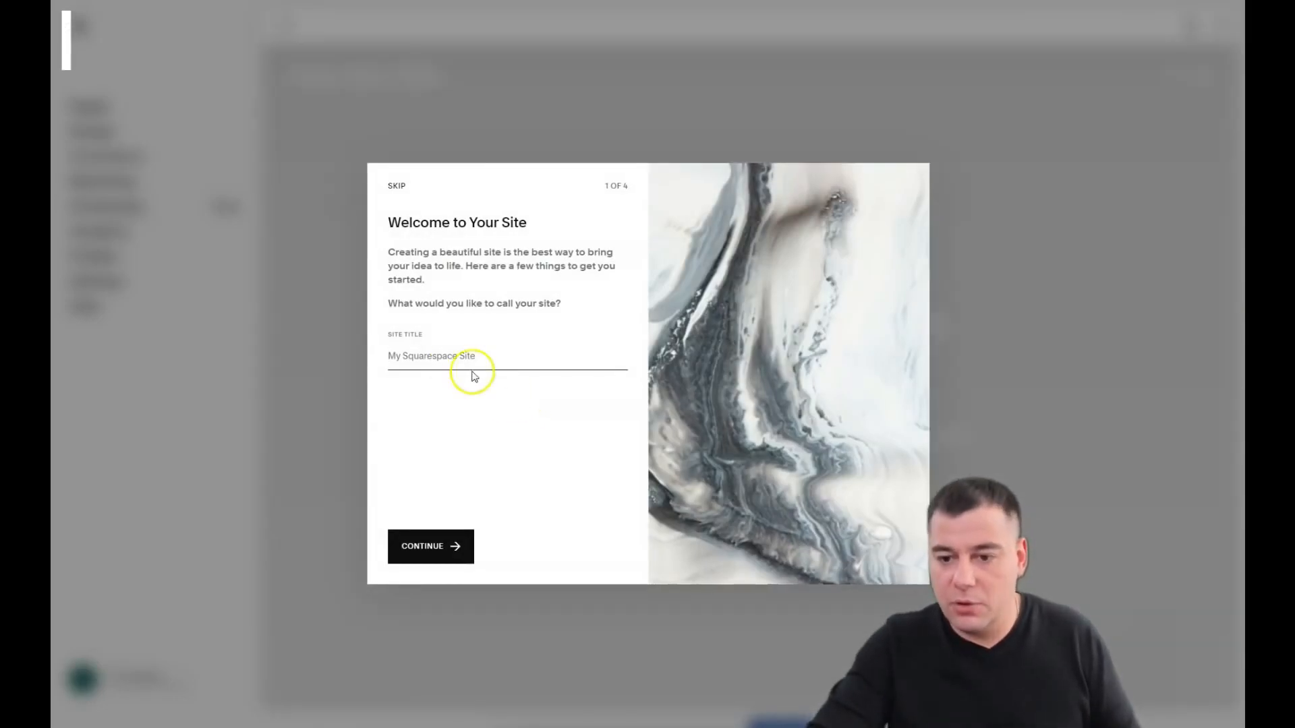
Set the site title to Real Estate and complete the remaining welcome walkthrough pages.
{"action": "left_click", "coordinate": [426, 359]}
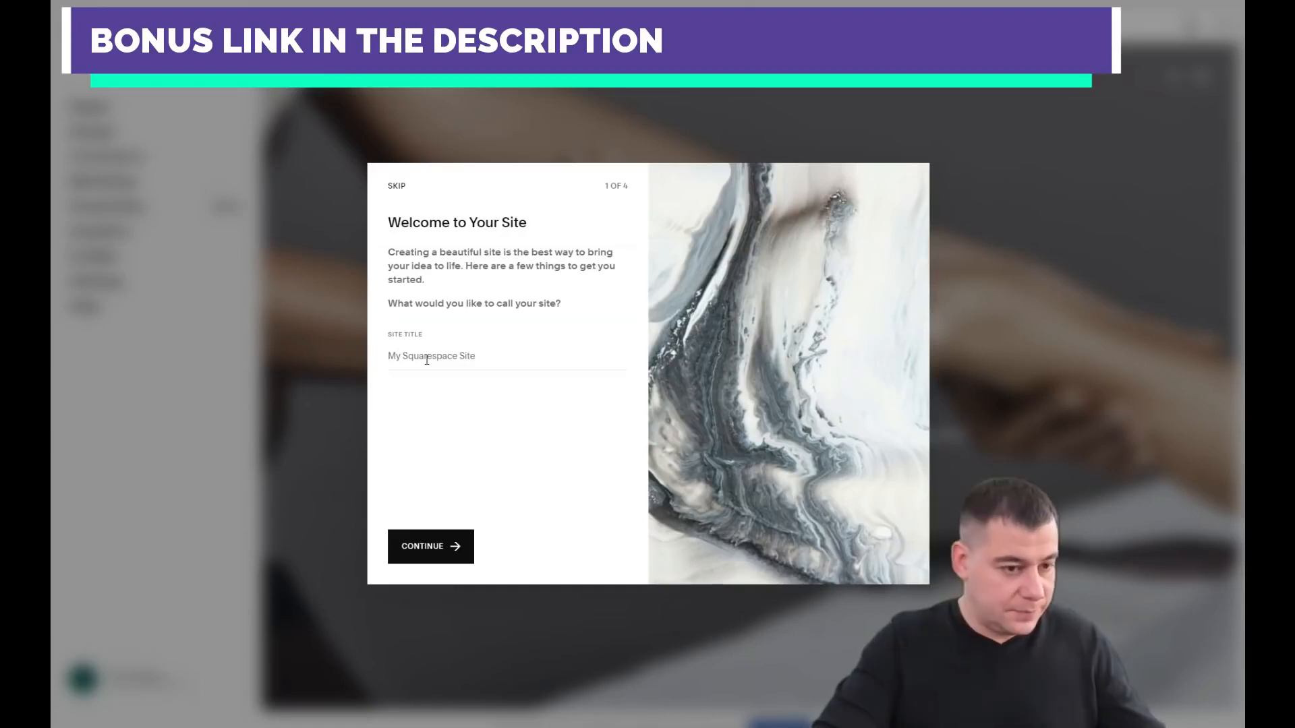
{"action": "left_click", "coordinate": [434, 358]}
{"action": "type", "text": "Real Estate"}
{"action": "key", "text": "Return"}
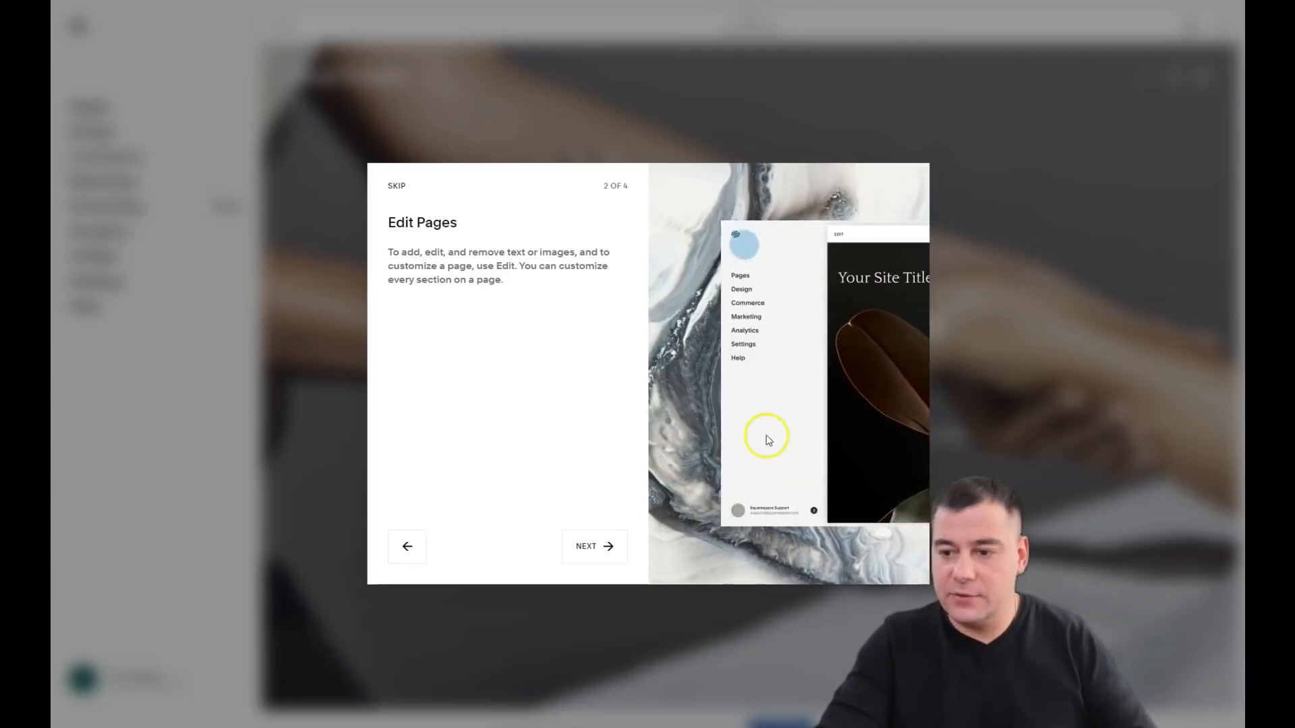
{"action": "left_click", "coordinate": [592, 549]}
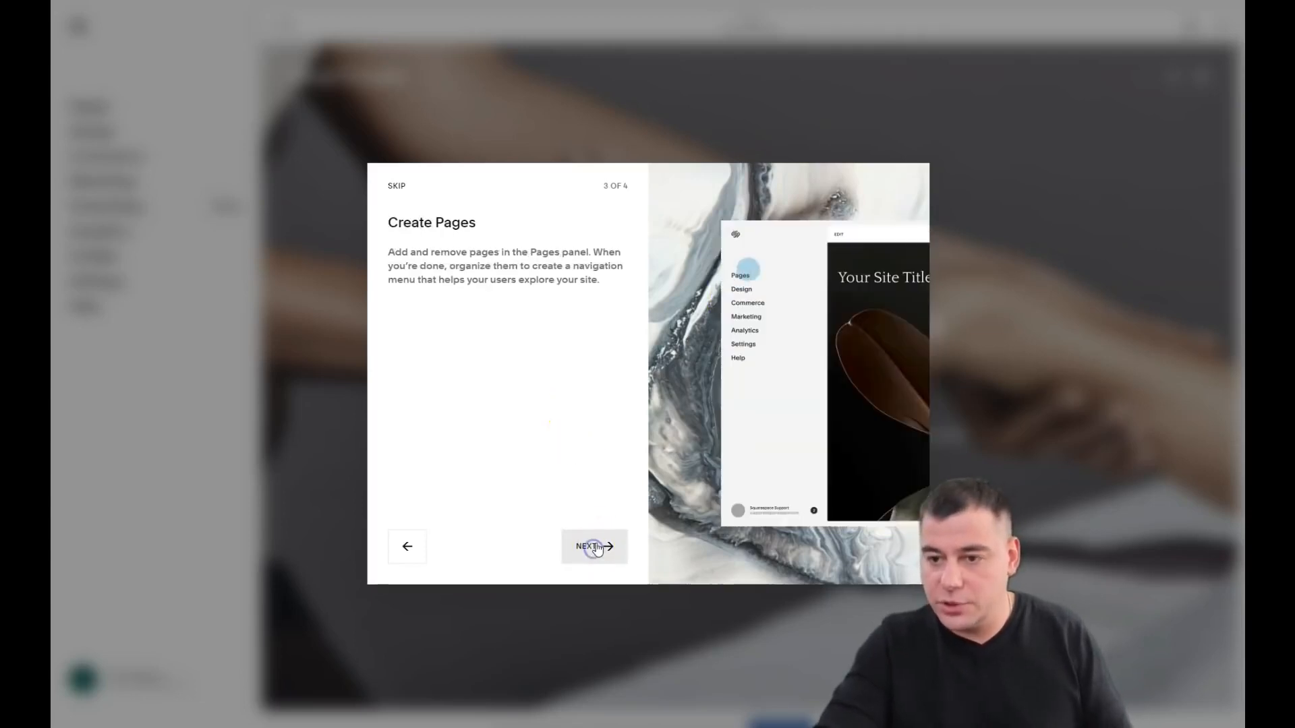
{"action": "left_click", "coordinate": [600, 552]}
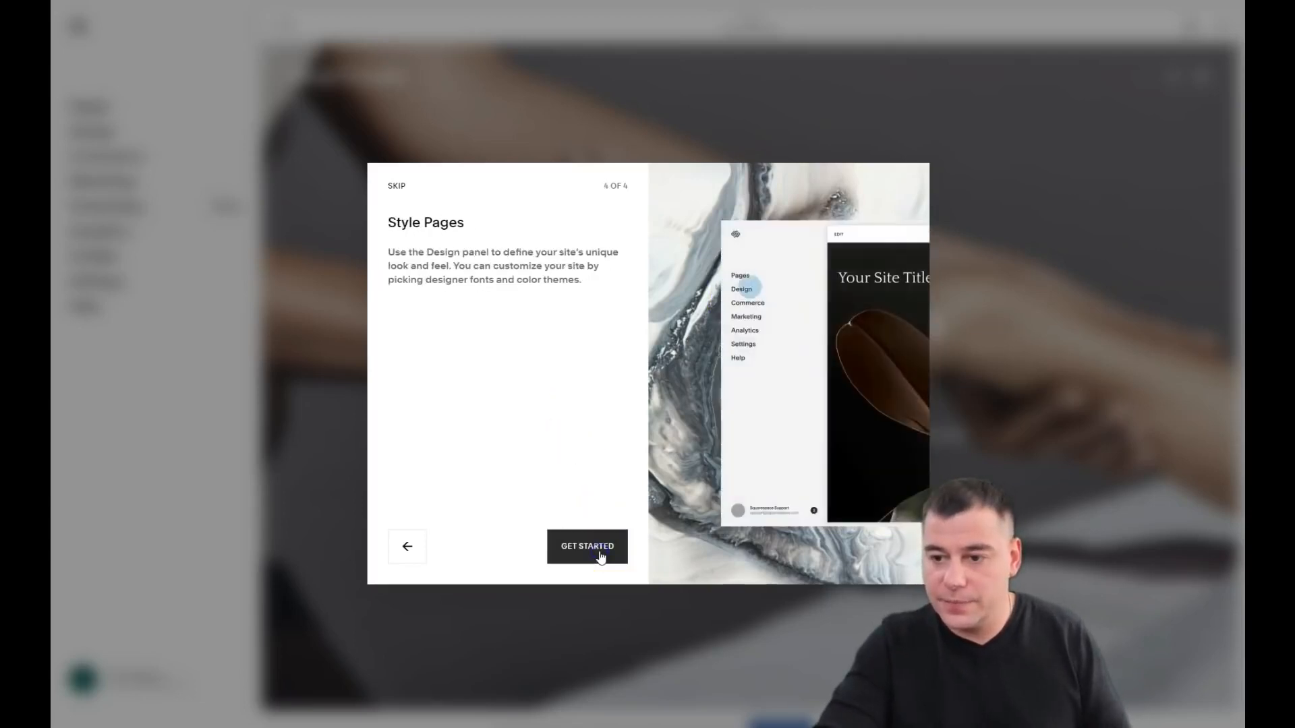
{"action": "left_click", "coordinate": [585, 550]}
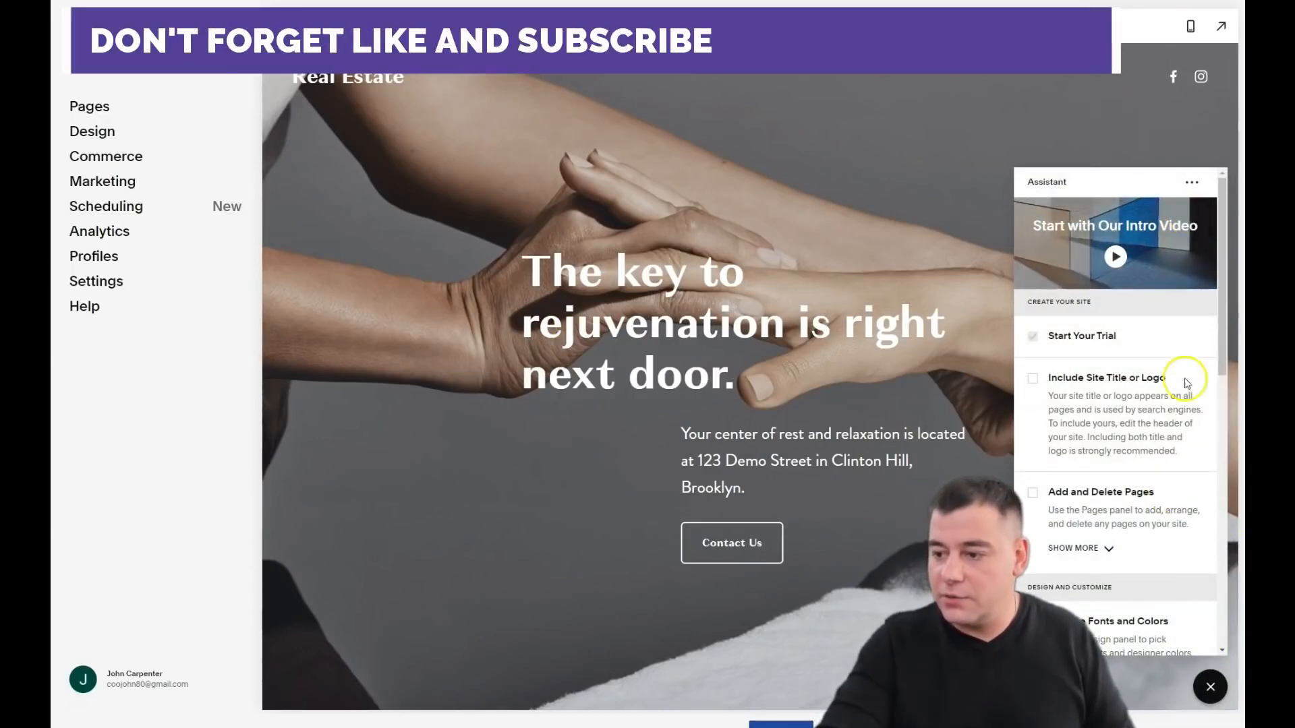
Review the Assistant's checklist for creating, customizing and launching the site, and close it.
{"action": "scroll", "coordinate": [1169, 492], "scroll_direction": "down", "scroll_amount": 10}
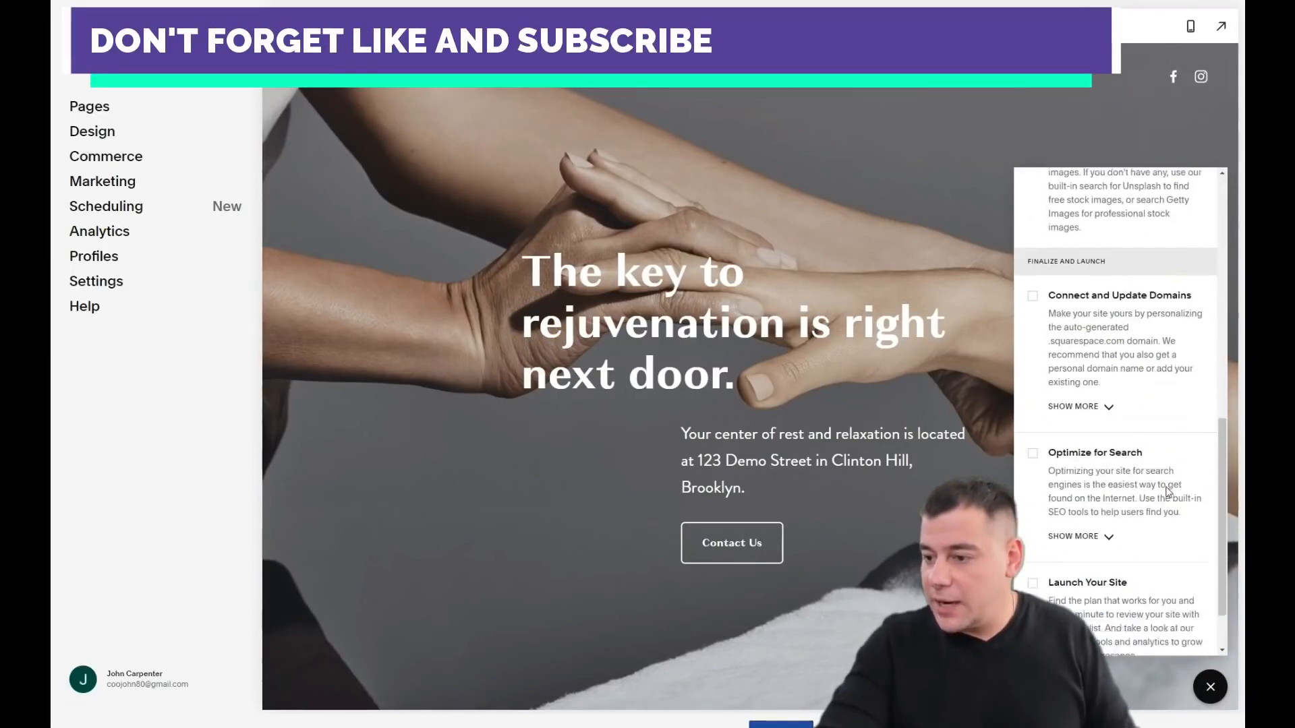
{"action": "scroll", "coordinate": [1169, 493], "scroll_direction": "up", "scroll_amount": 10}
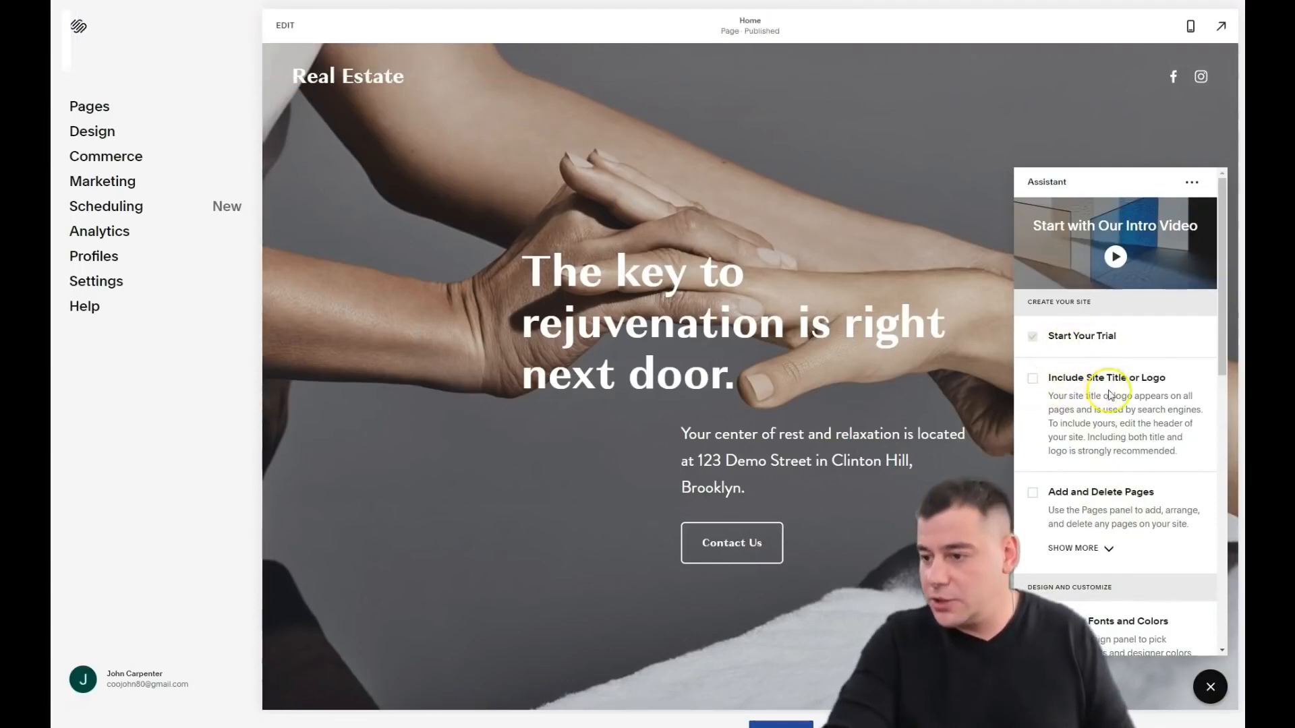
{"action": "scroll", "coordinate": [1156, 437], "scroll_direction": "down", "scroll_amount": 2}
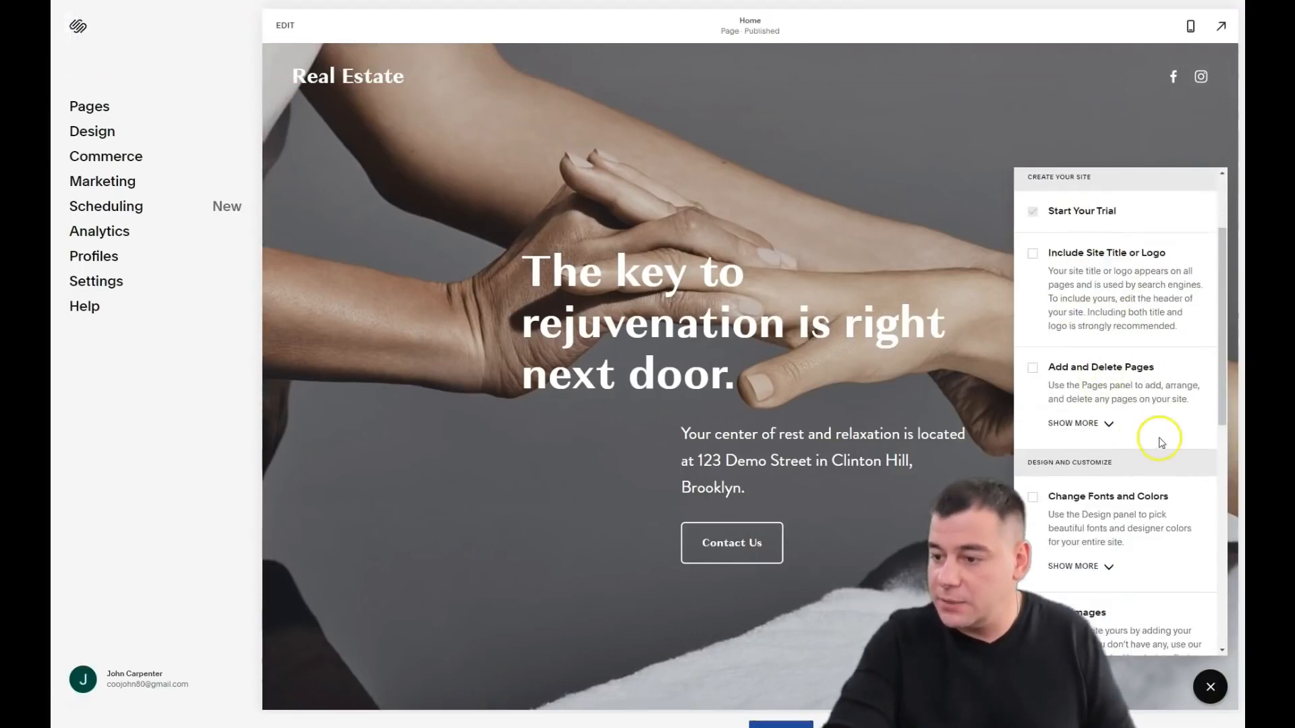
{"action": "scroll", "coordinate": [1156, 439], "scroll_direction": "down", "scroll_amount": 2}
{"action": "scroll", "coordinate": [1146, 398], "scroll_direction": "down", "scroll_amount": 1}
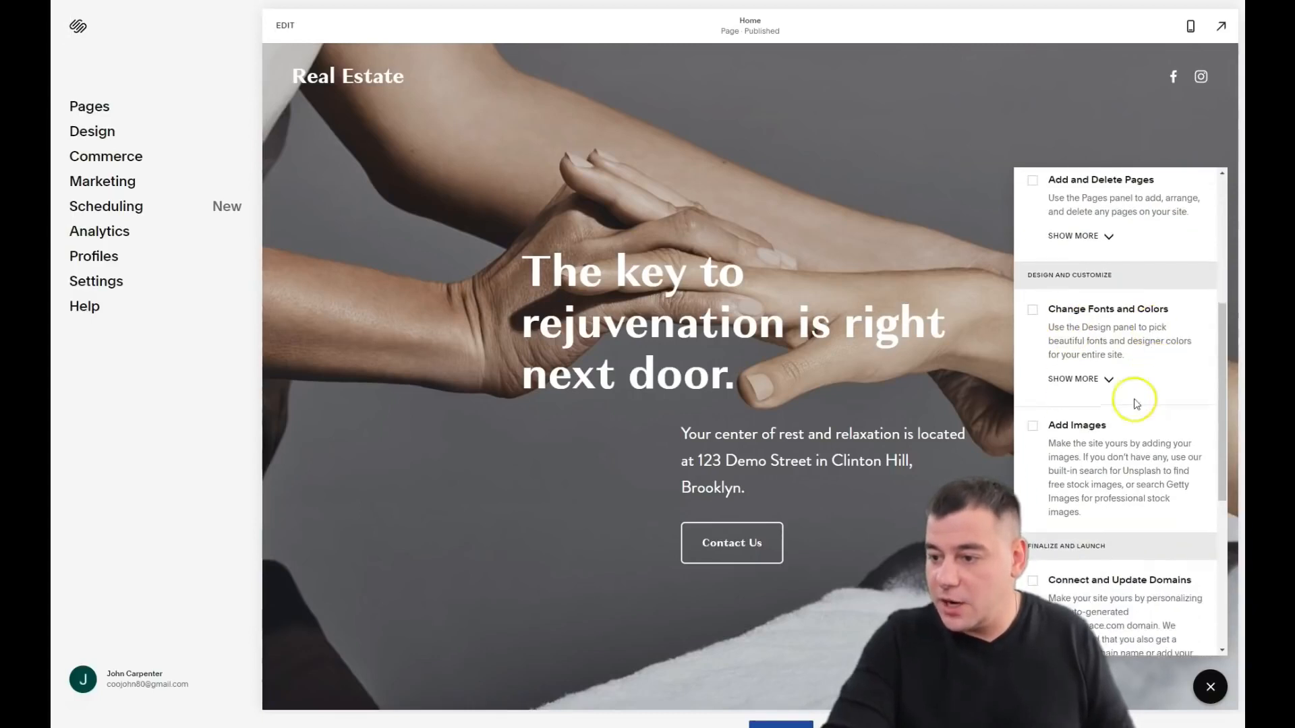
{"action": "scroll", "coordinate": [1110, 449], "scroll_direction": "down", "scroll_amount": 3}
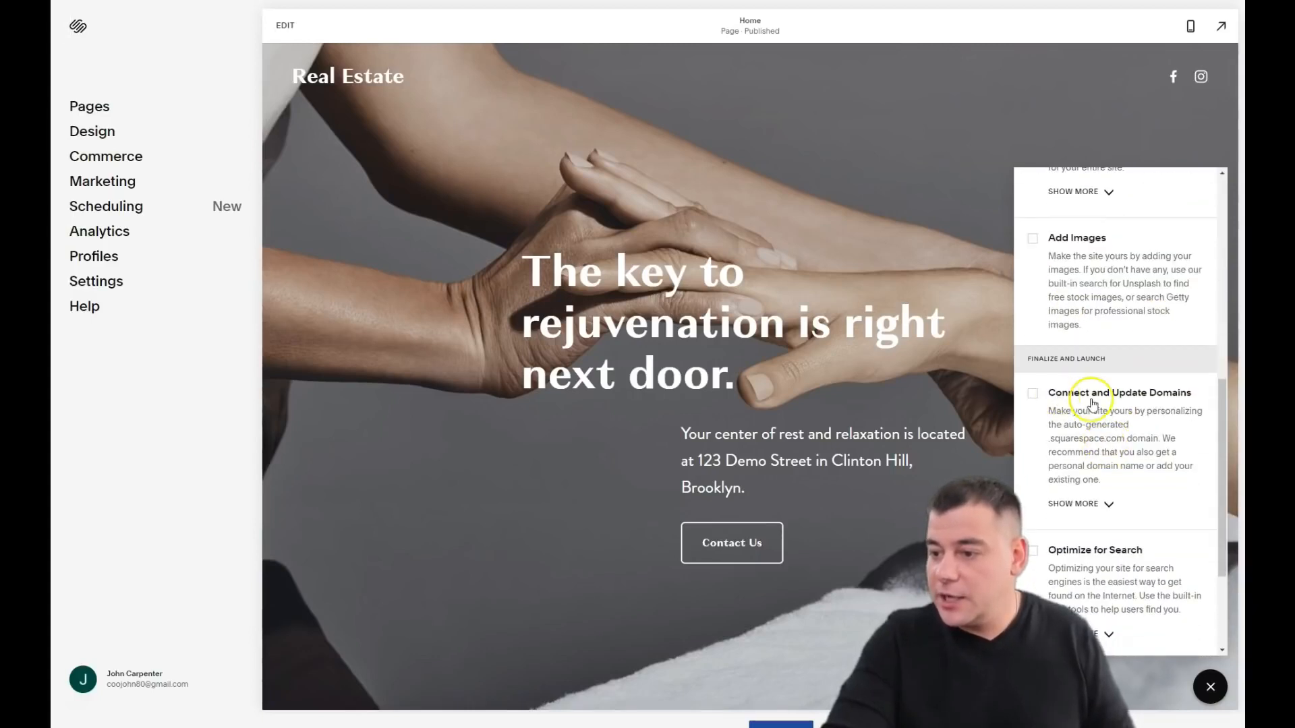
{"action": "scroll", "coordinate": [1119, 365], "scroll_direction": "down", "scroll_amount": 2}
{"action": "scroll", "coordinate": [1107, 419], "scroll_direction": "down", "scroll_amount": 1}
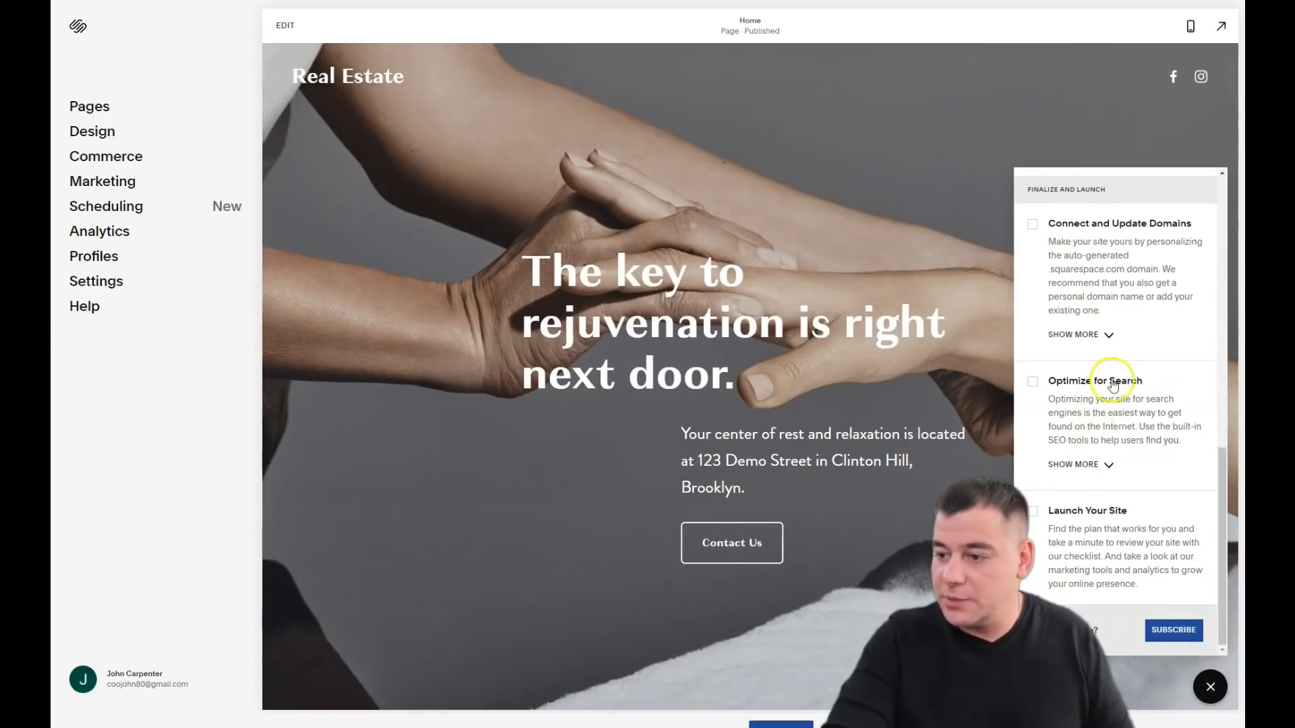
{"action": "left_click", "coordinate": [1210, 688]}
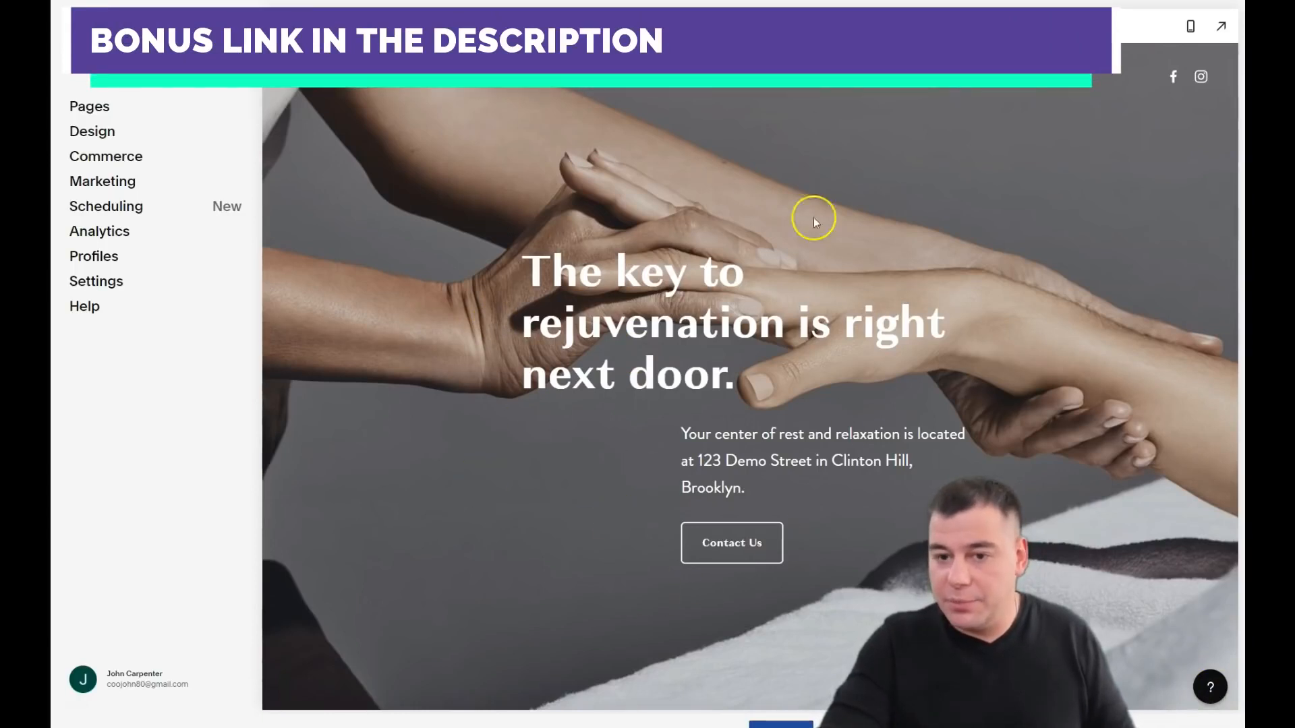
Move the Home page from the unlinked pages into the site's main navigation.
{"action": "left_click", "coordinate": [87, 109]}
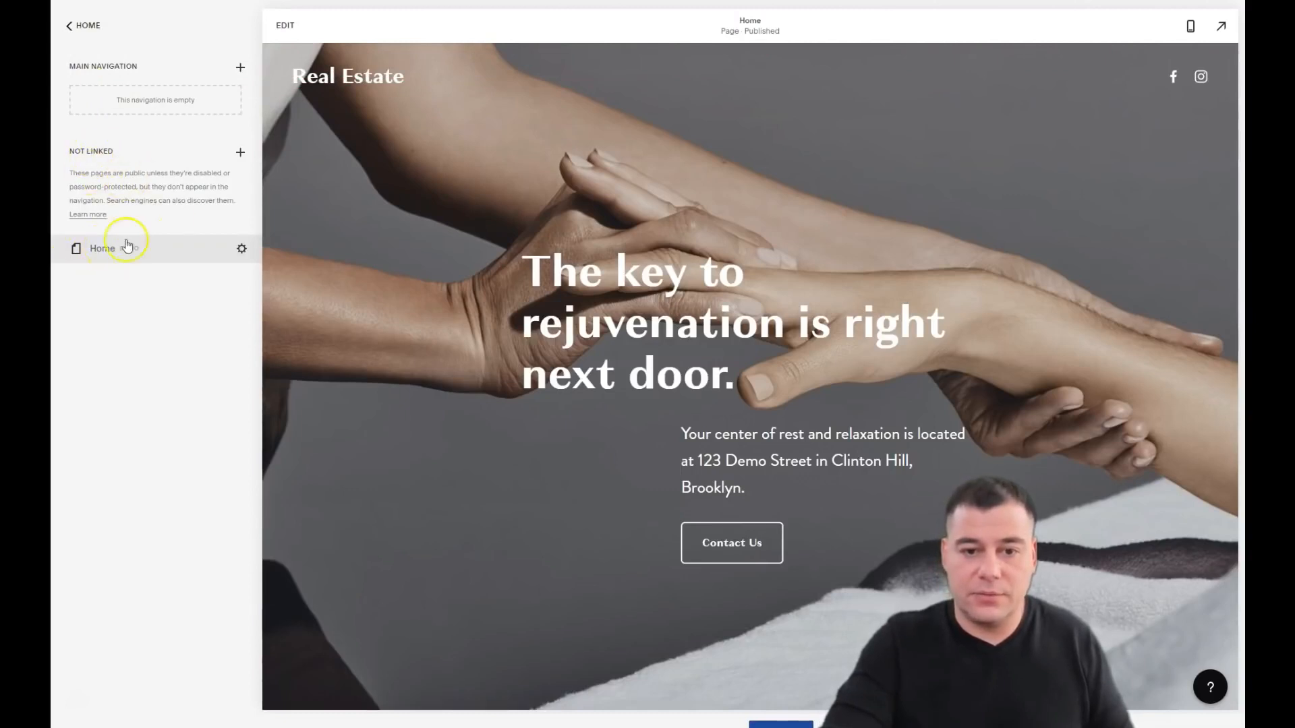
{"action": "left_click_drag", "start_coordinate": [100, 251], "coordinate": [104, 95]}
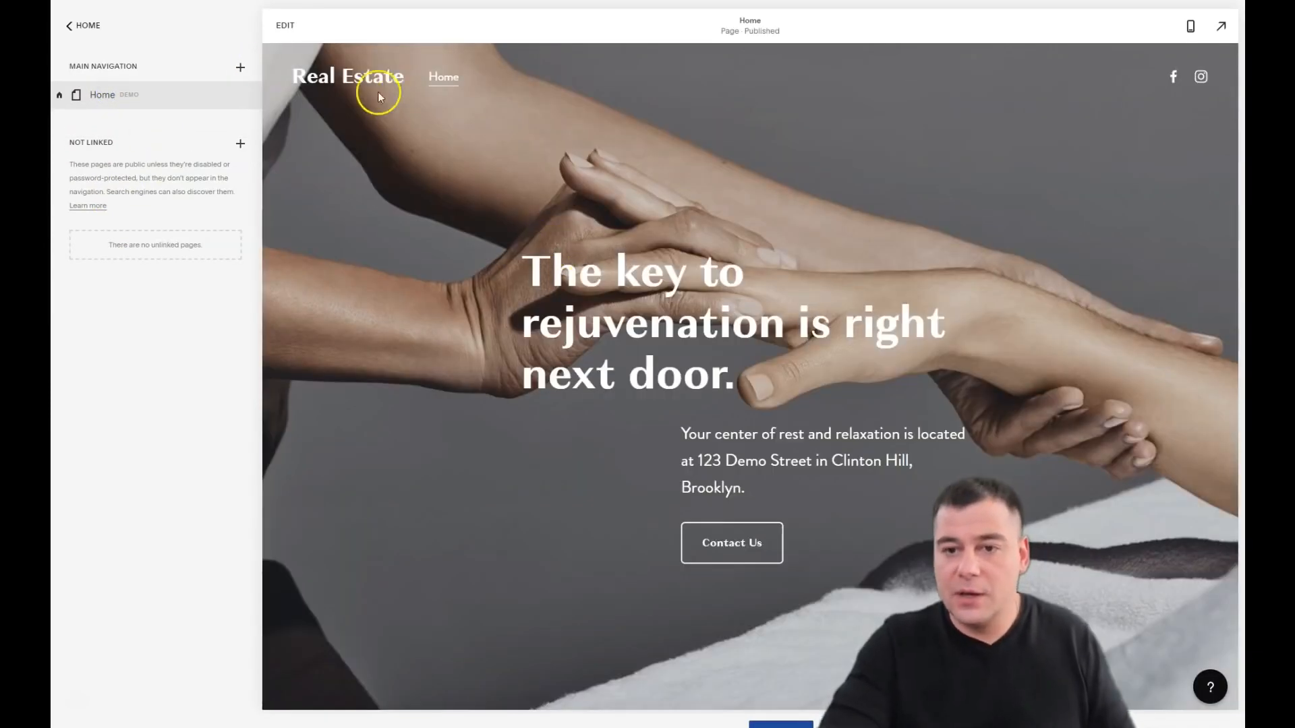
Open the Home page for editing and examine its header, section insertion points and site footer area.
{"action": "left_click", "coordinate": [282, 27]}
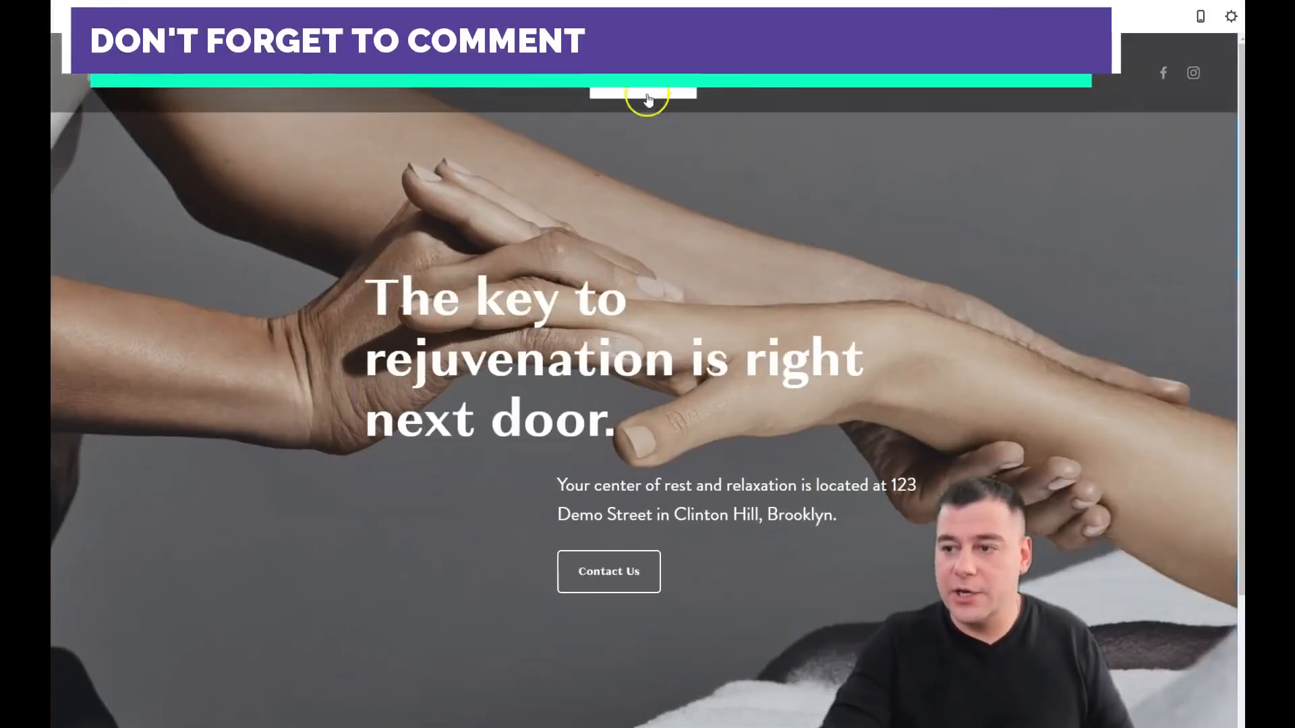
{"action": "scroll", "coordinate": [682, 540], "scroll_direction": "down", "scroll_amount": 3}
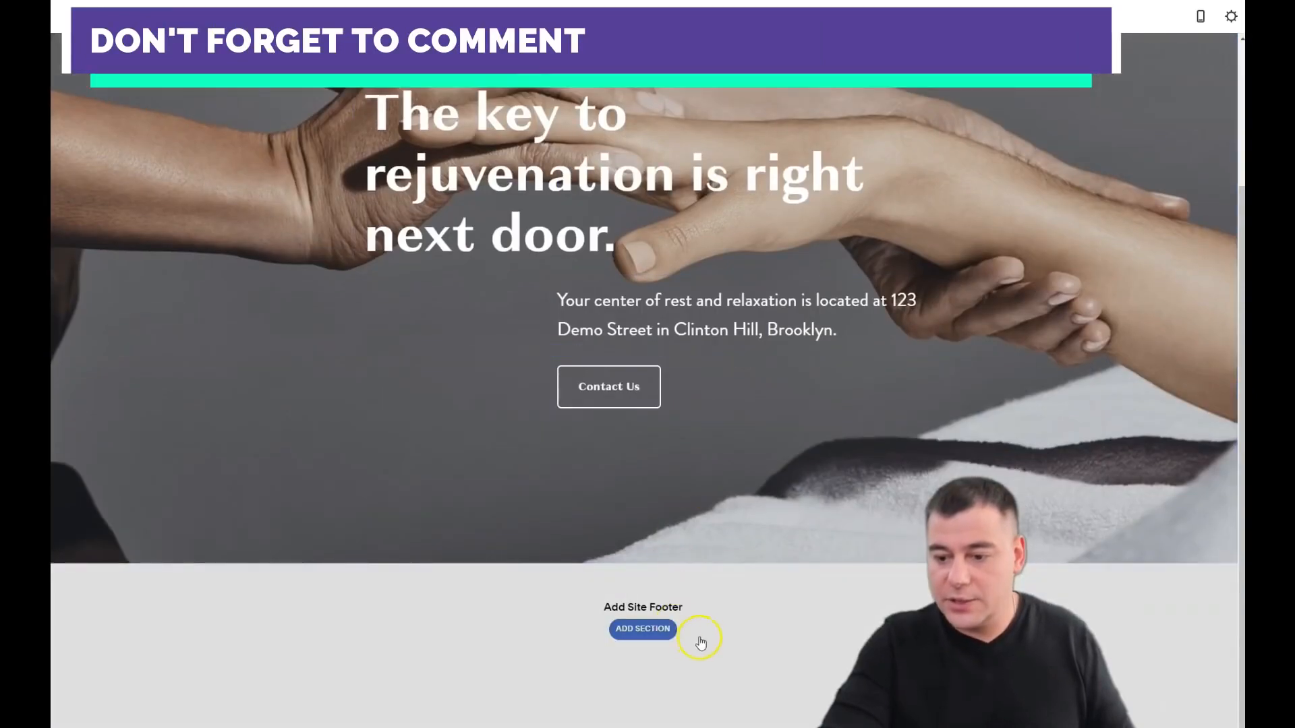
{"action": "scroll", "coordinate": [702, 637], "scroll_direction": "up", "scroll_amount": 3}
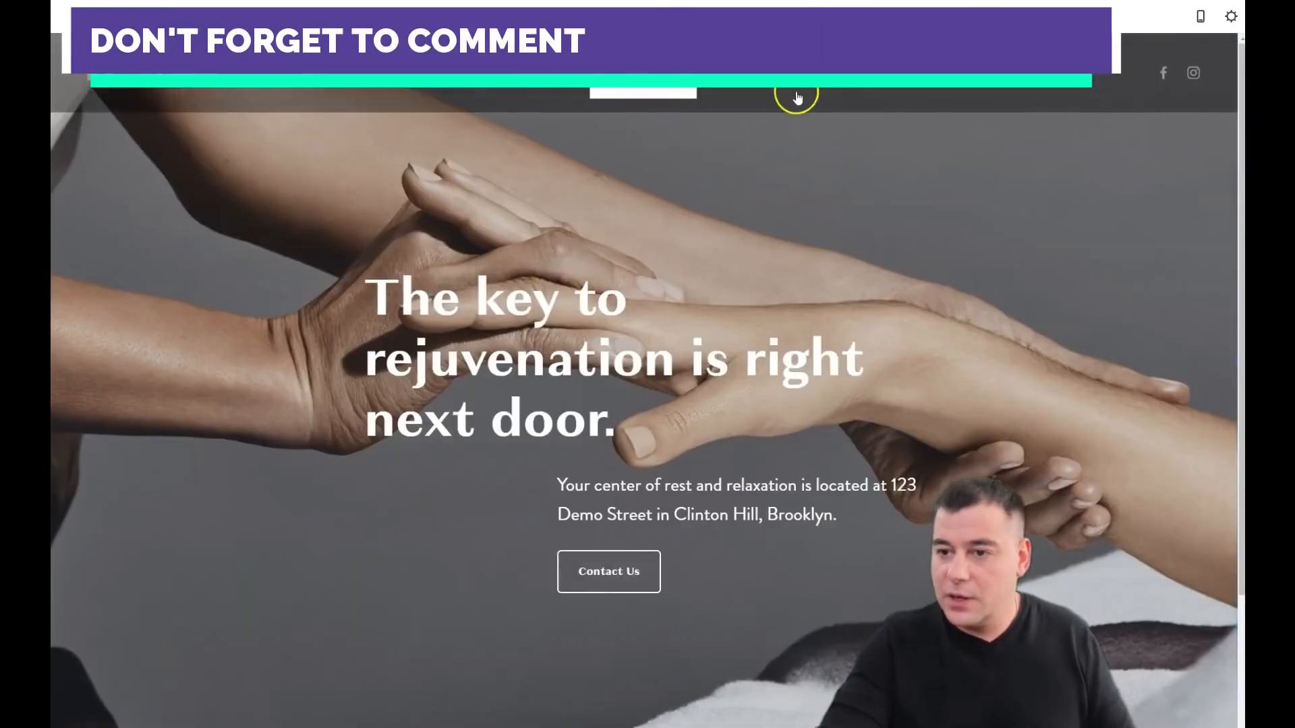
{"action": "mouse_move", "coordinate": [637, 122]}
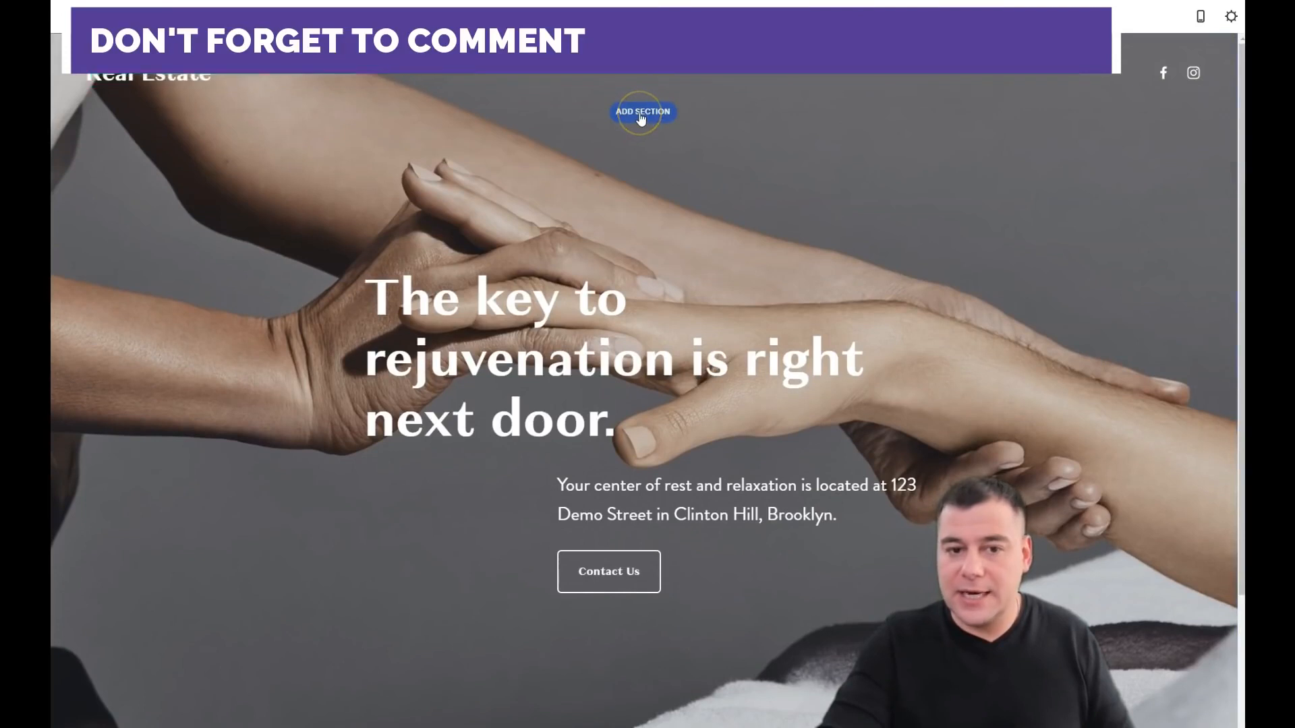
{"action": "scroll", "coordinate": [641, 119], "scroll_direction": "down", "scroll_amount": 3}
{"action": "left_click", "coordinate": [651, 569]}
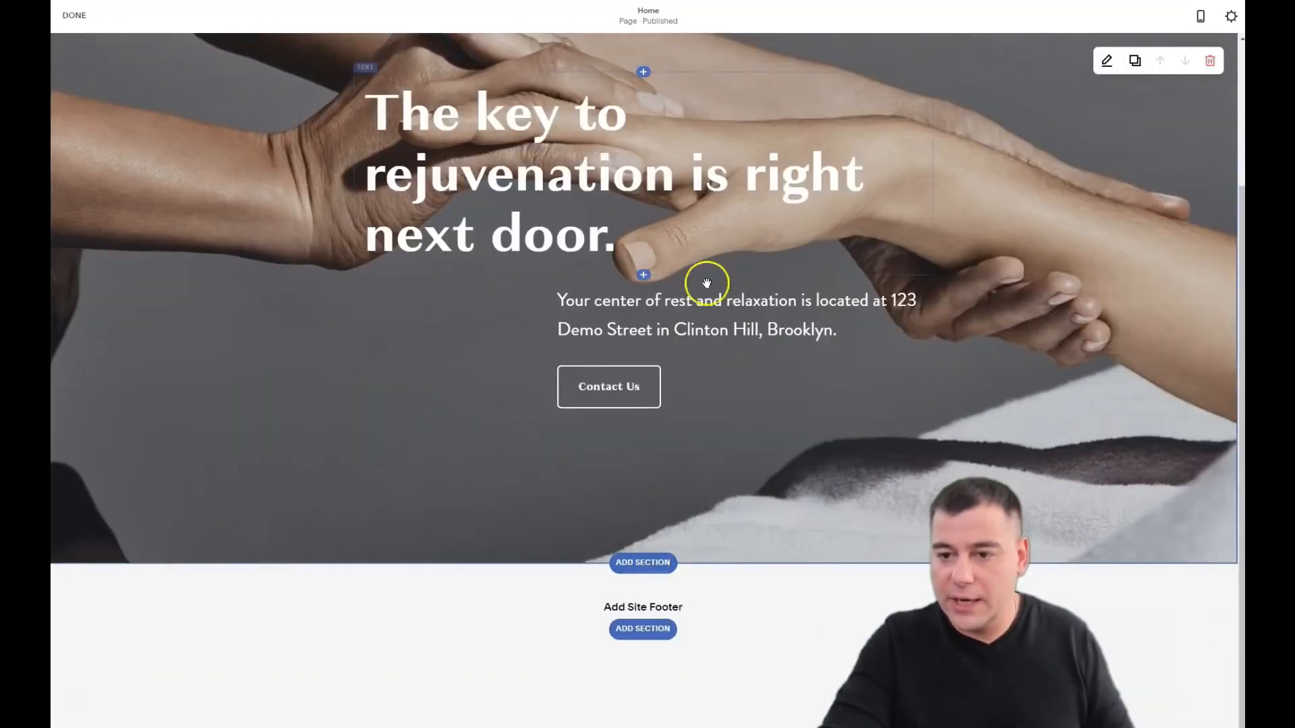
{"action": "scroll", "coordinate": [709, 283], "scroll_direction": "up", "scroll_amount": 3}
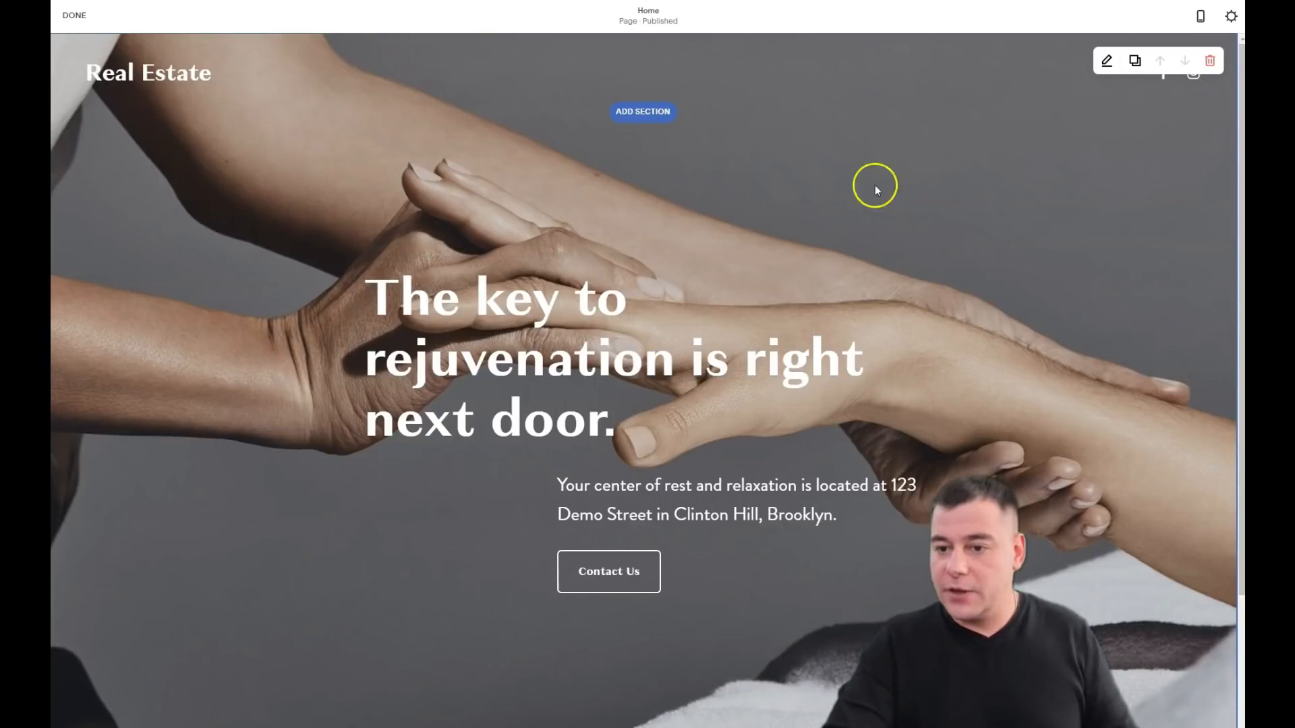
{"action": "scroll", "coordinate": [792, 345], "scroll_direction": "down", "scroll_amount": 3}
{"action": "scroll", "coordinate": [791, 344], "scroll_direction": "up", "scroll_amount": 3}
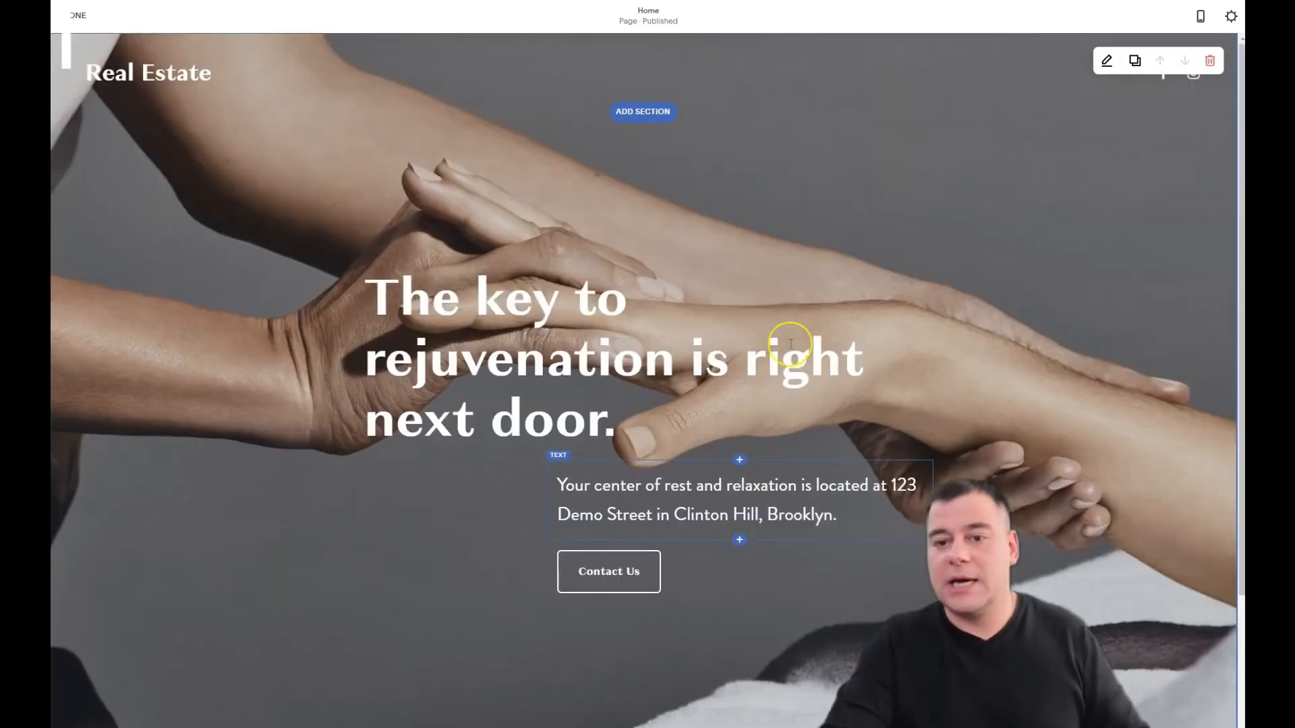
{"action": "mouse_move", "coordinate": [723, 81]}
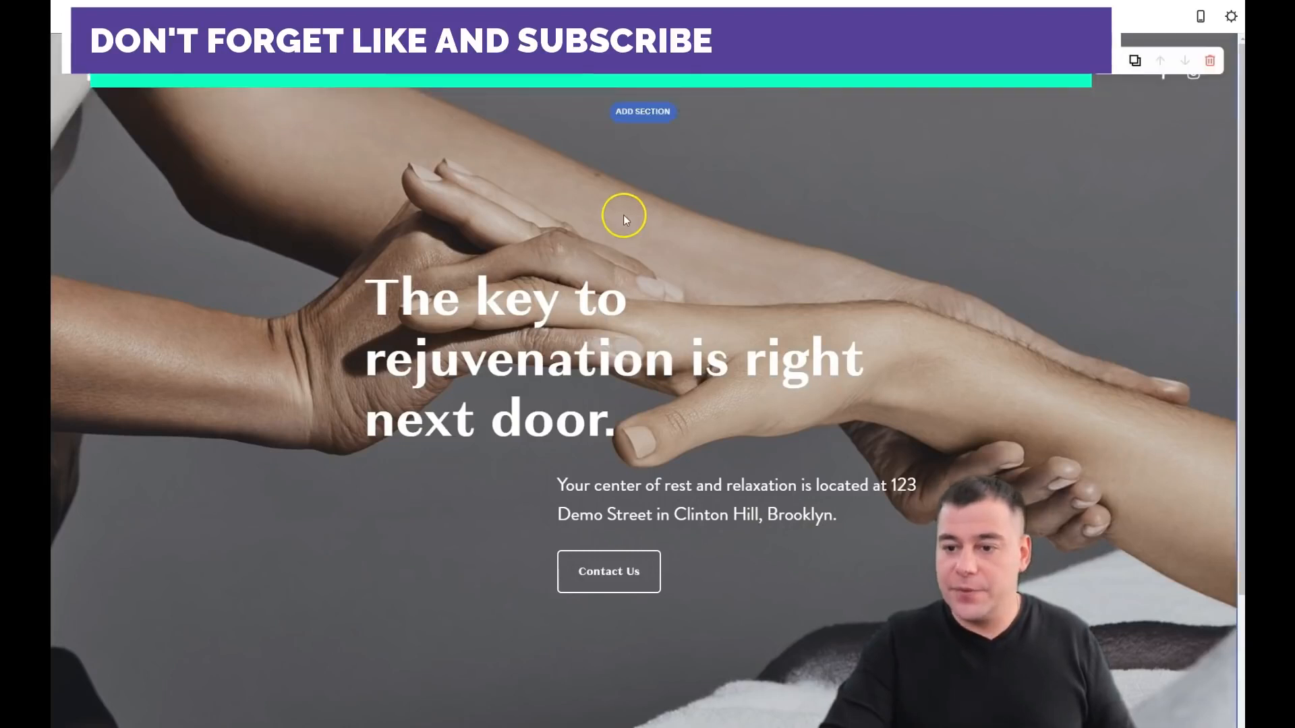
{"action": "scroll", "coordinate": [791, 360], "scroll_direction": "down", "scroll_amount": 3}
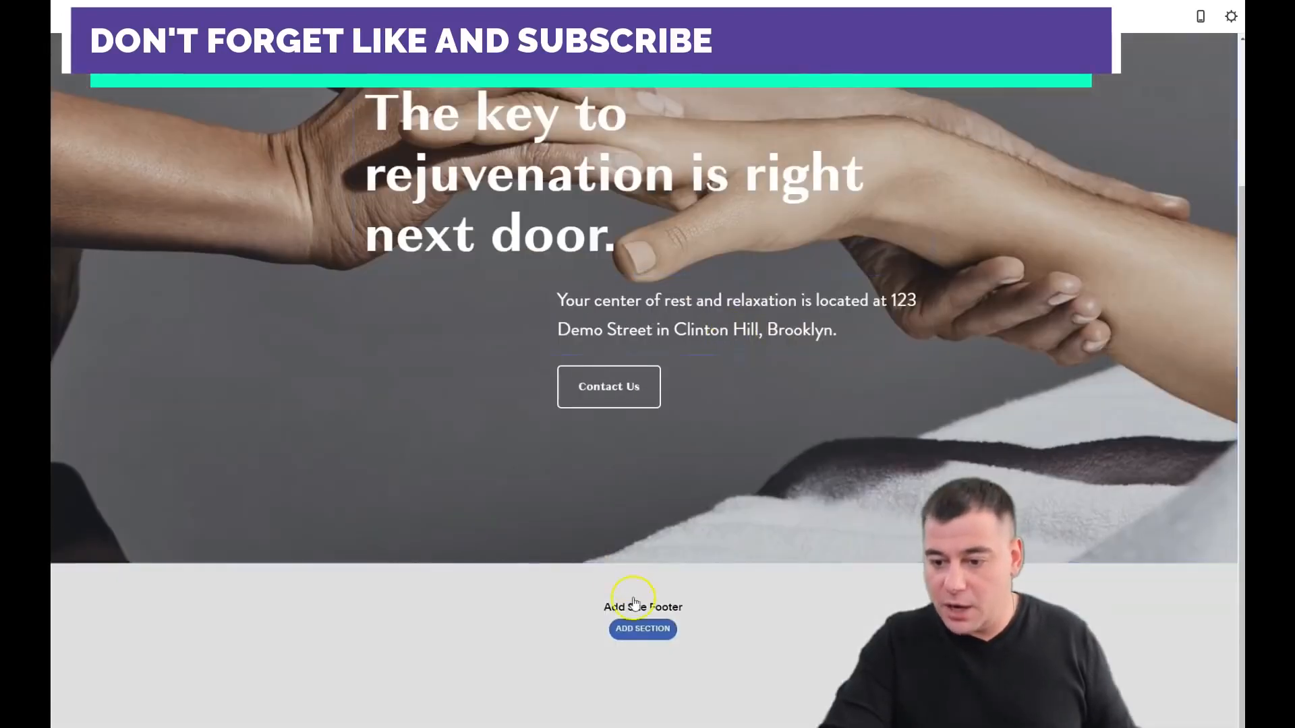
{"action": "scroll", "coordinate": [642, 437], "scroll_direction": "up", "scroll_amount": 3}
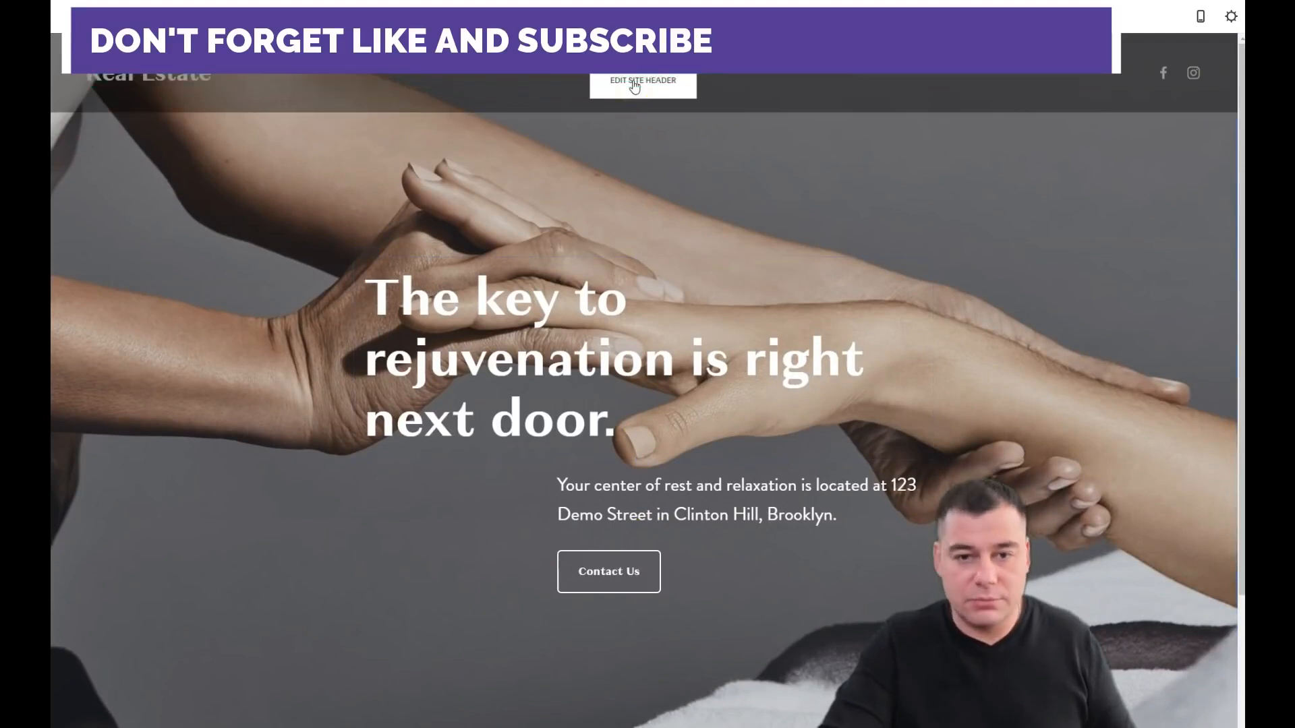
Open the site header for editing and view its desktop and mobile settings.
{"action": "left_click", "coordinate": [637, 82]}
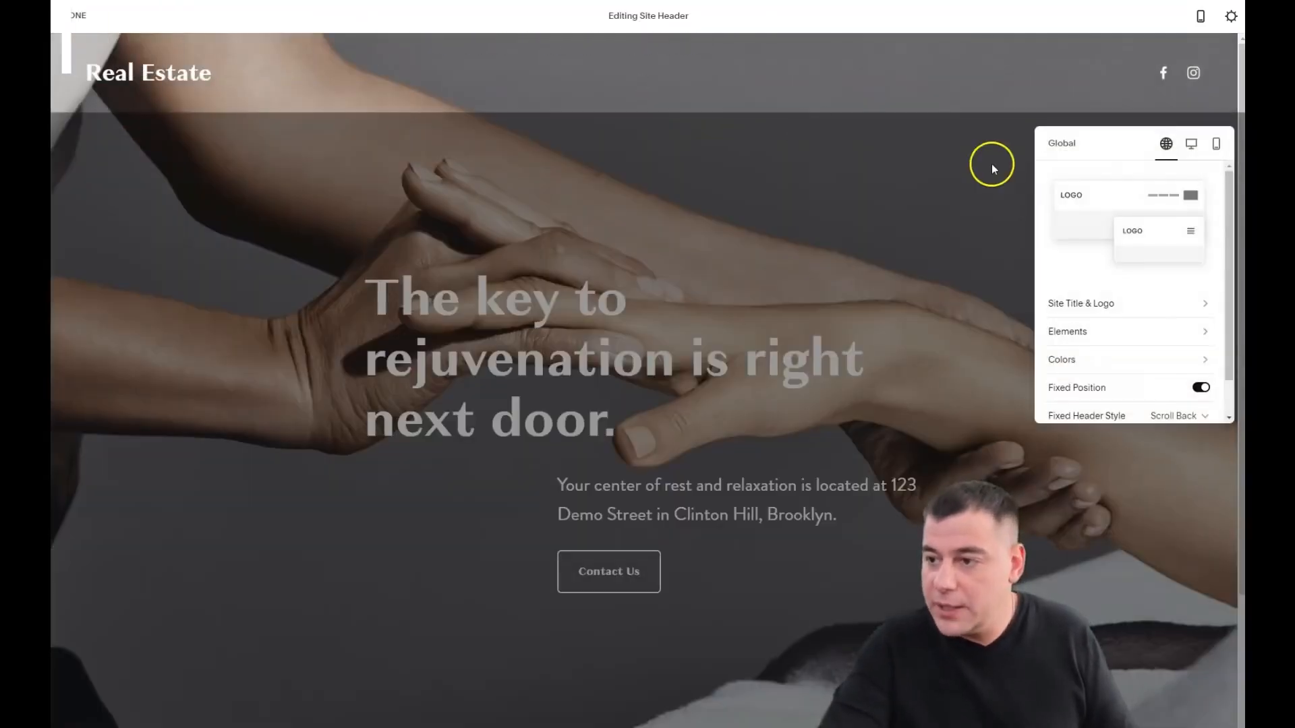
{"action": "left_click", "coordinate": [1192, 145]}
{"action": "left_click", "coordinate": [1217, 147]}
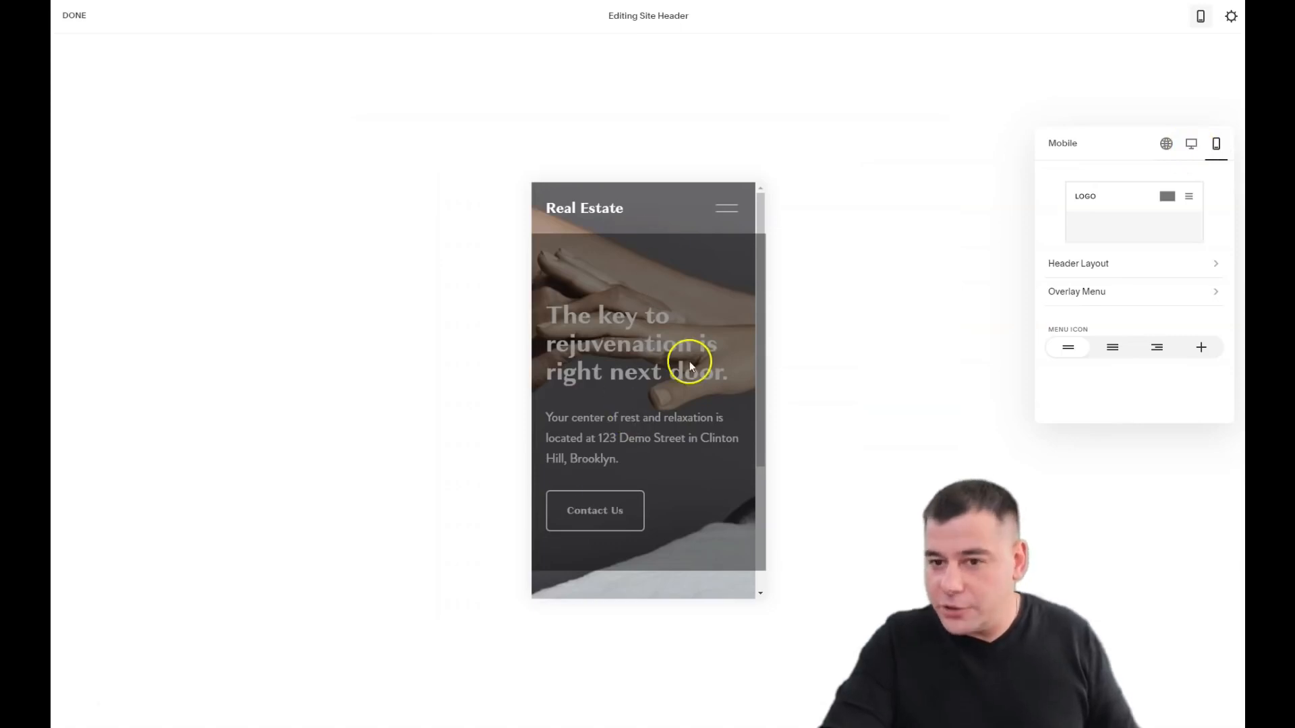
Set the site title to "Real Estate NY" in the header's global settings.
{"action": "left_click", "coordinate": [1192, 146]}
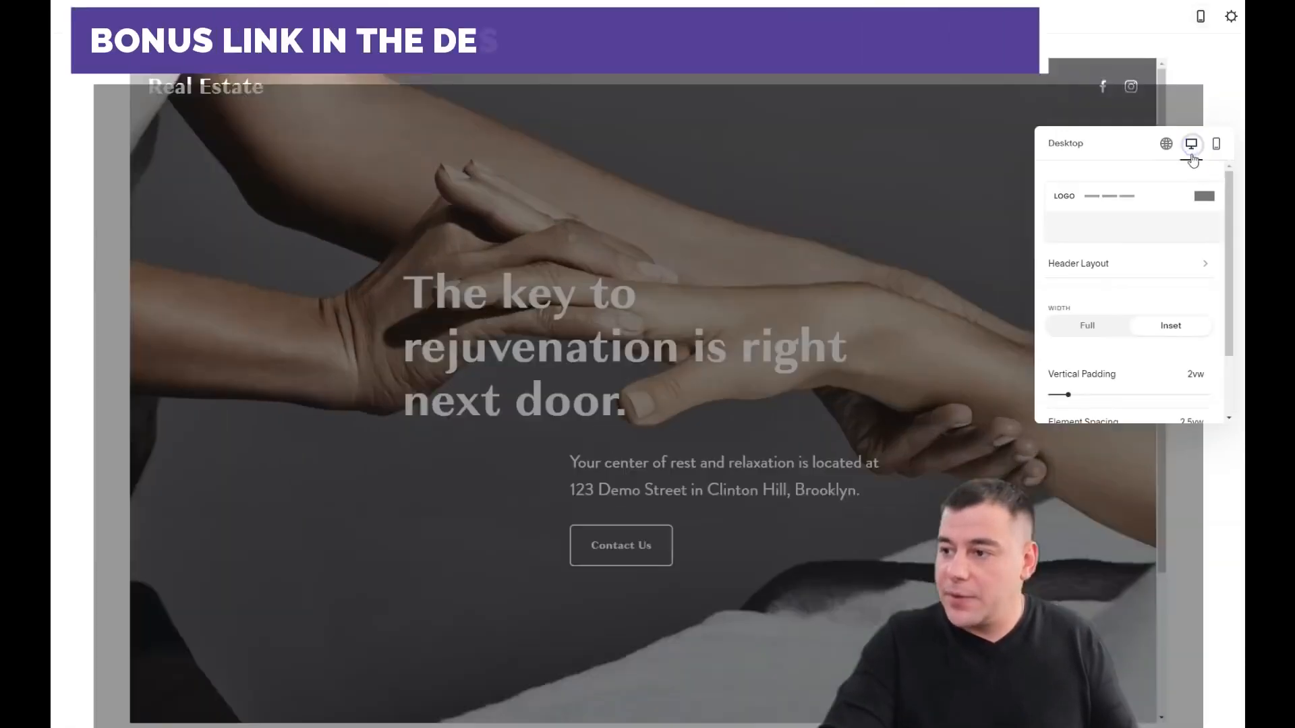
{"action": "left_click", "coordinate": [1218, 145]}
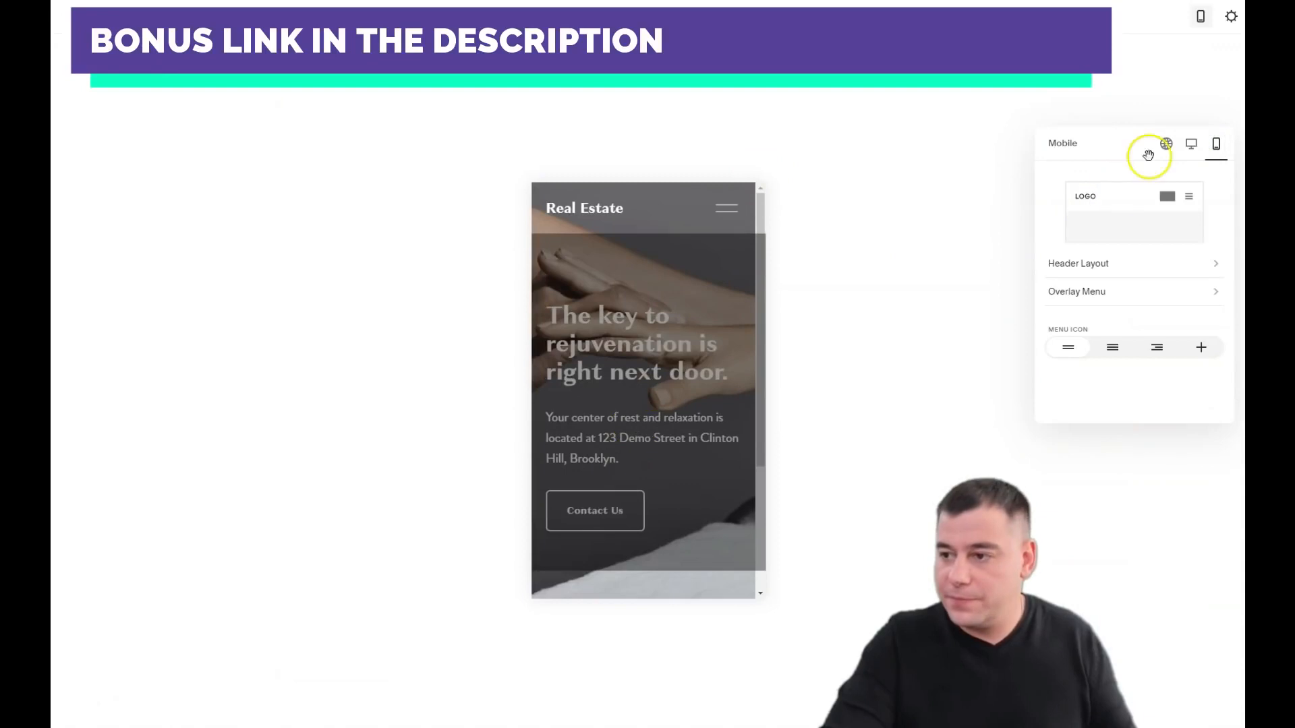
{"action": "left_click", "coordinate": [1166, 146]}
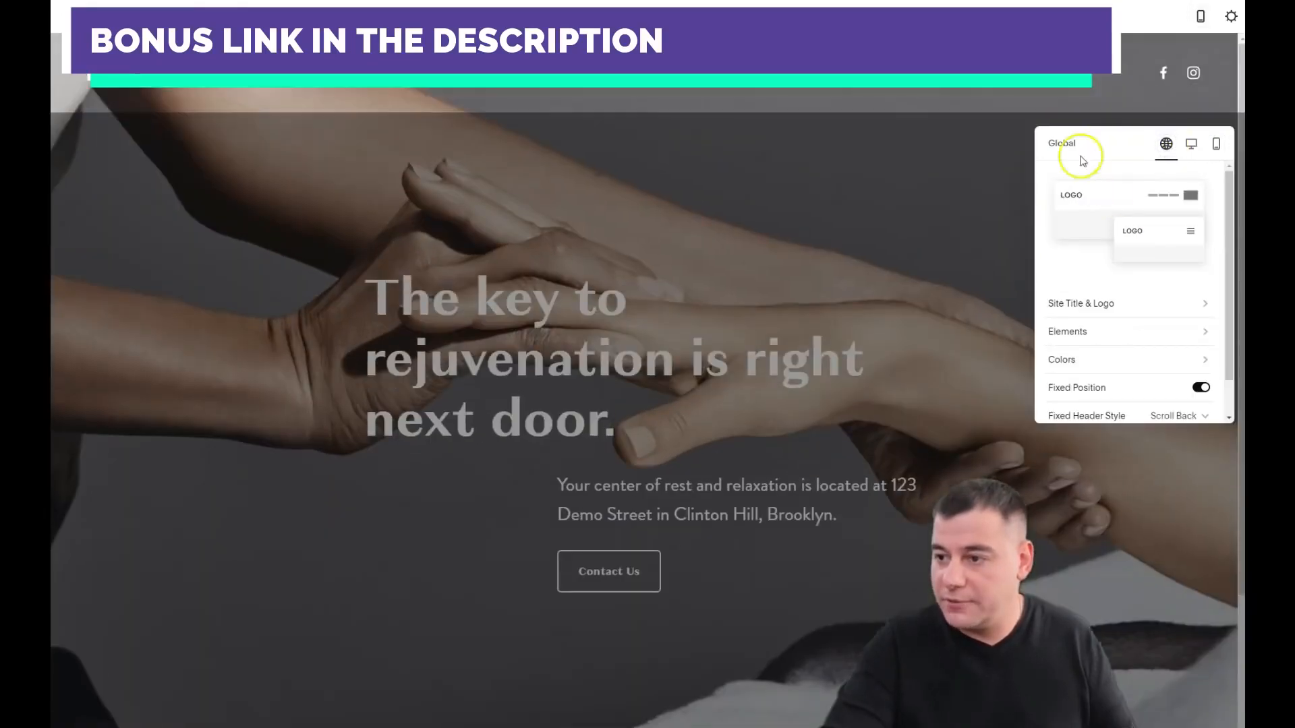
{"action": "left_click", "coordinate": [1102, 306]}
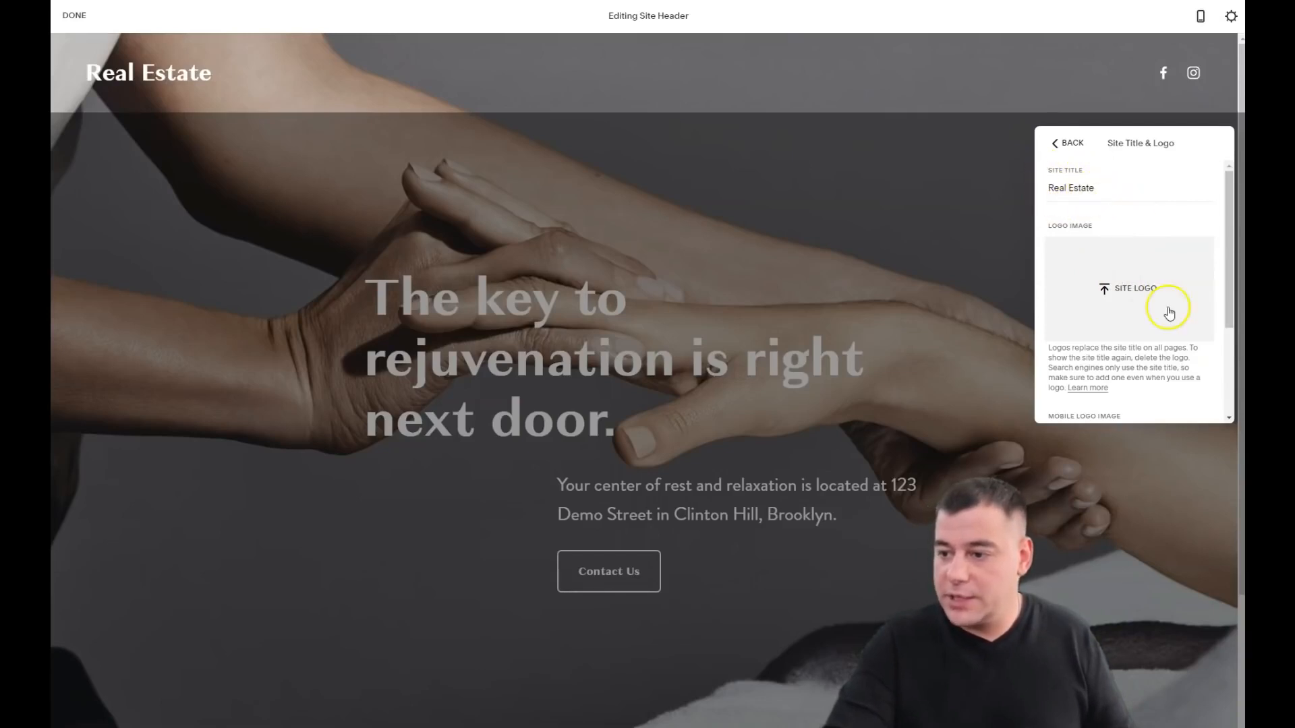
{"action": "scroll", "coordinate": [1171, 390], "scroll_direction": "down", "scroll_amount": 3}
{"action": "scroll", "coordinate": [1113, 255], "scroll_direction": "up", "scroll_amount": 3}
{"action": "left_click", "coordinate": [1106, 186]}
{"action": "type", "text": "NY"}
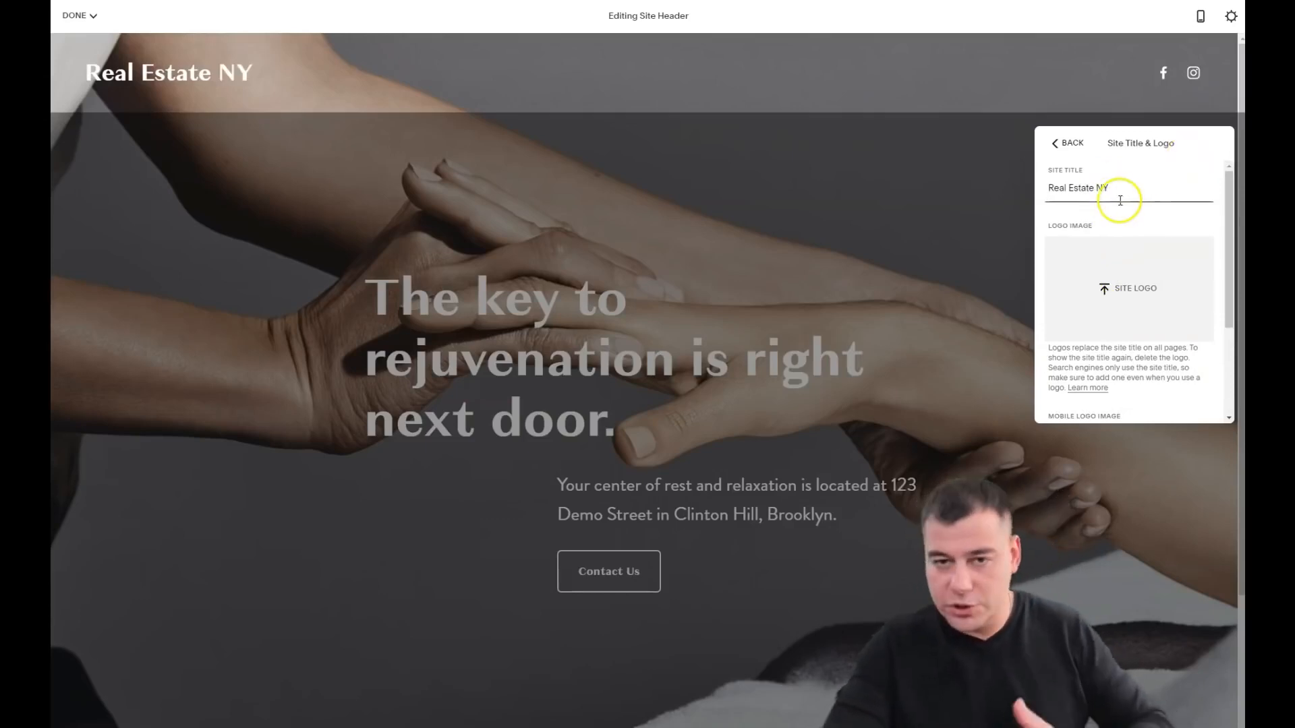
{"action": "left_click", "coordinate": [1067, 143]}
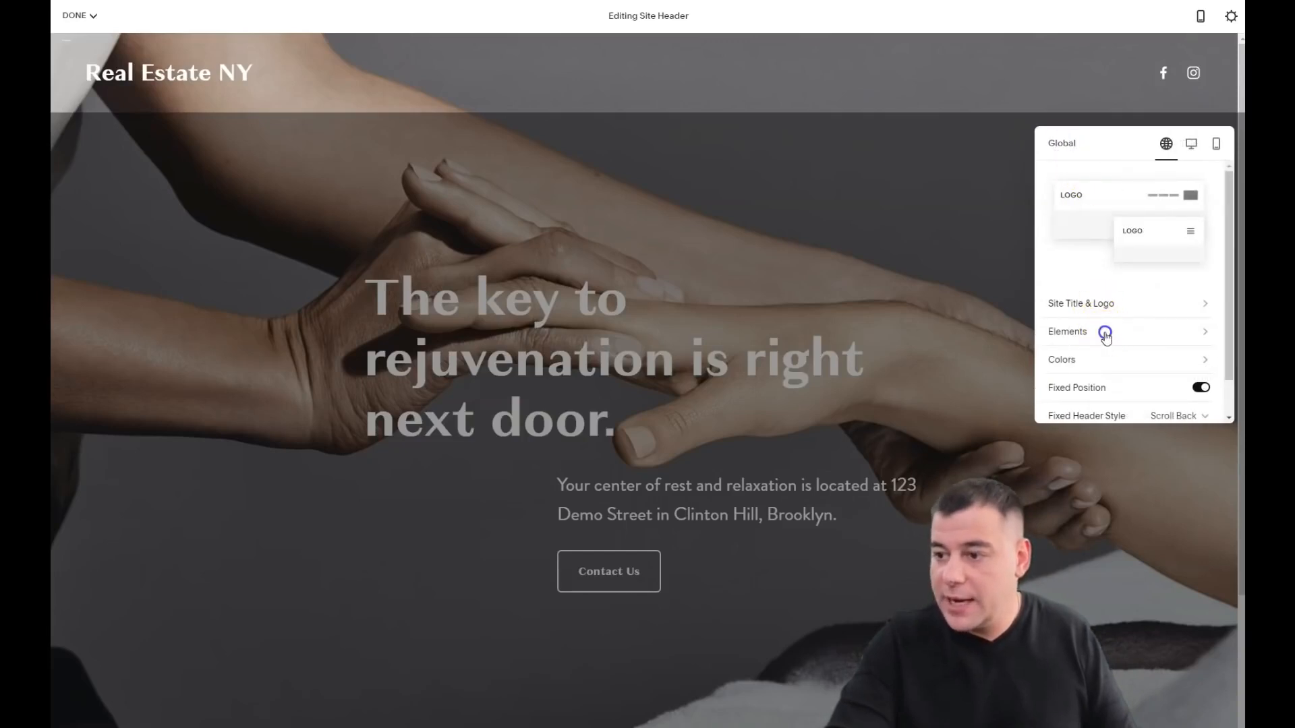
Examine the header's element options and its list of social links.
{"action": "left_click", "coordinate": [1105, 335]}
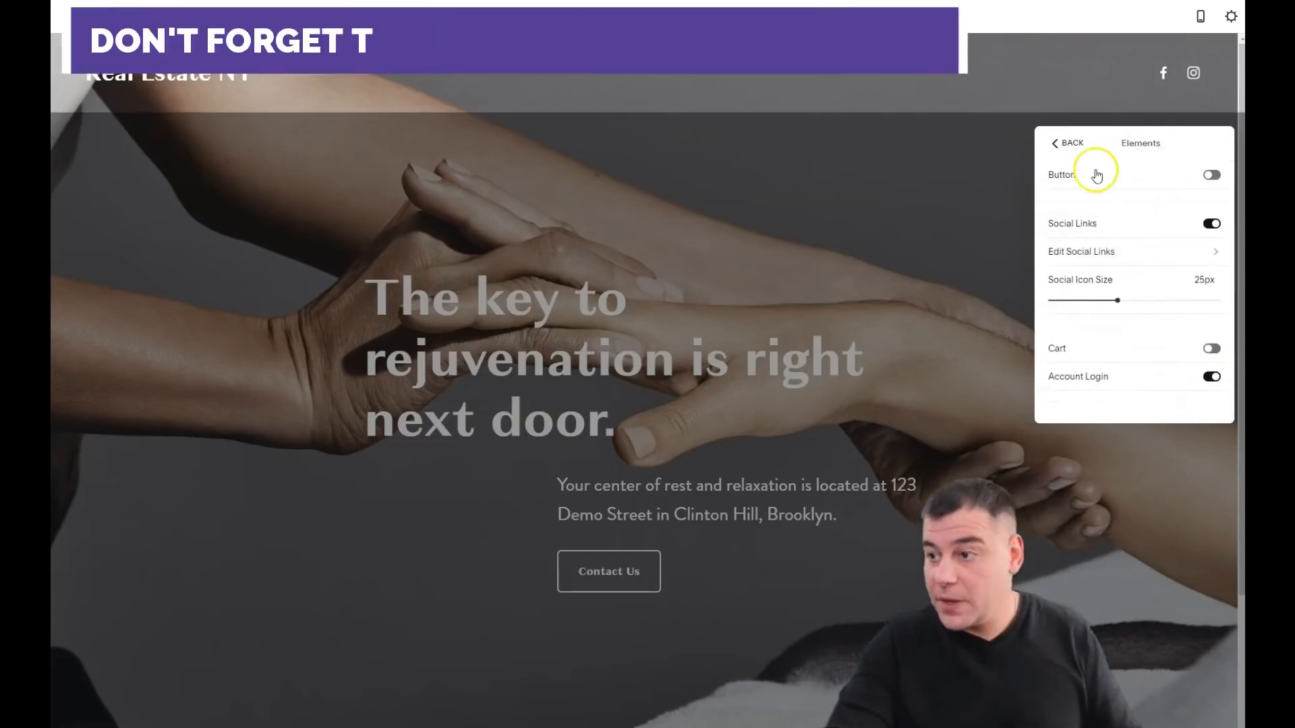
{"action": "left_click", "coordinate": [1211, 176]}
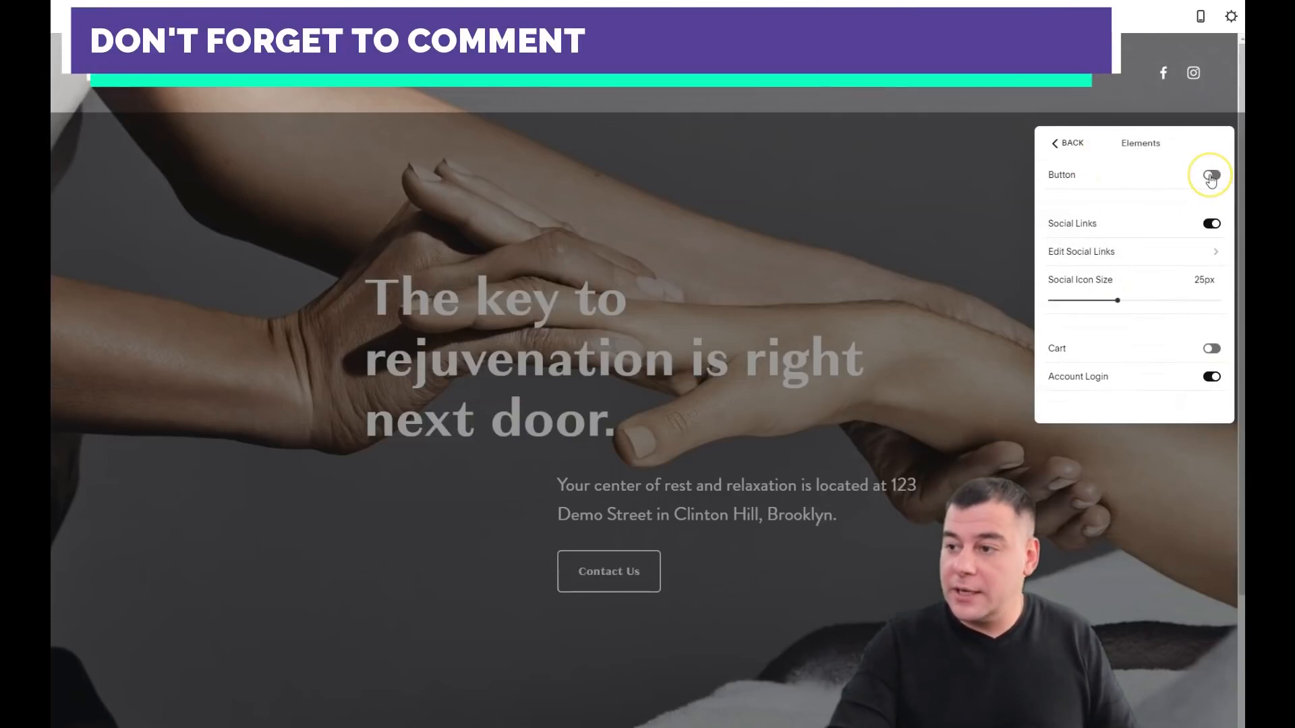
{"action": "left_click", "coordinate": [1213, 228]}
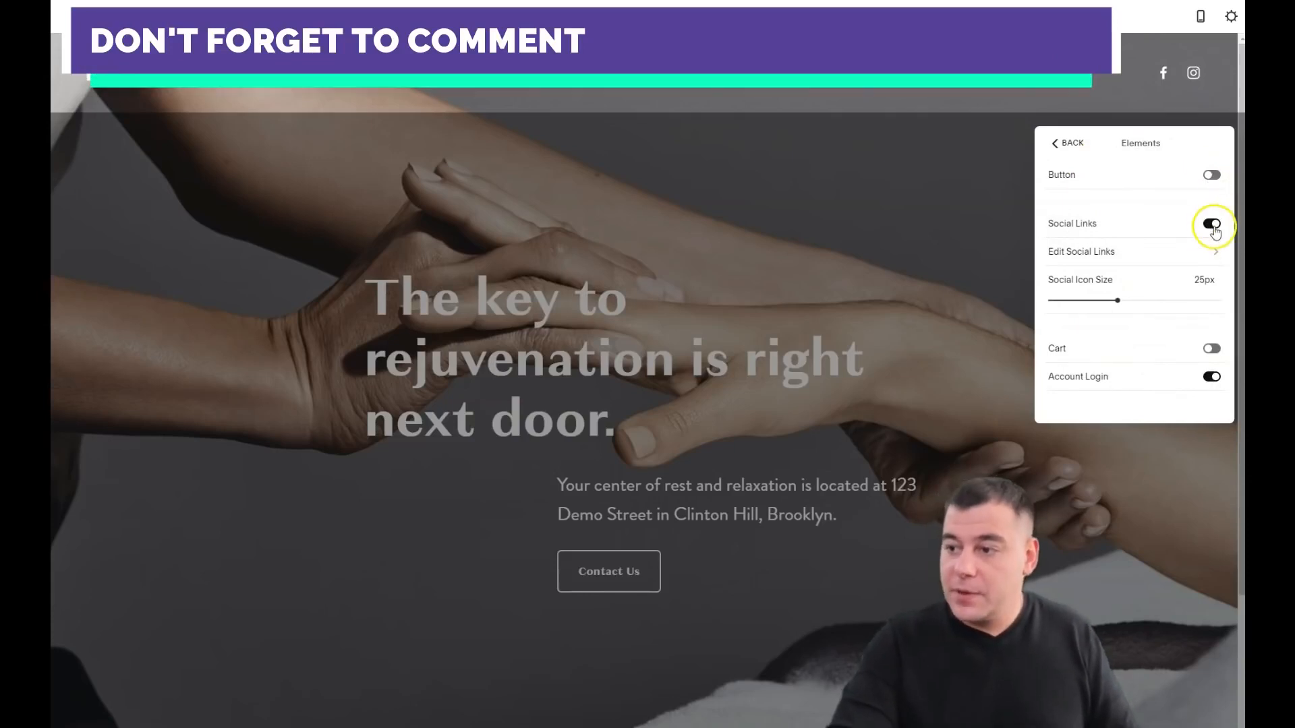
{"action": "left_click", "coordinate": [1197, 255]}
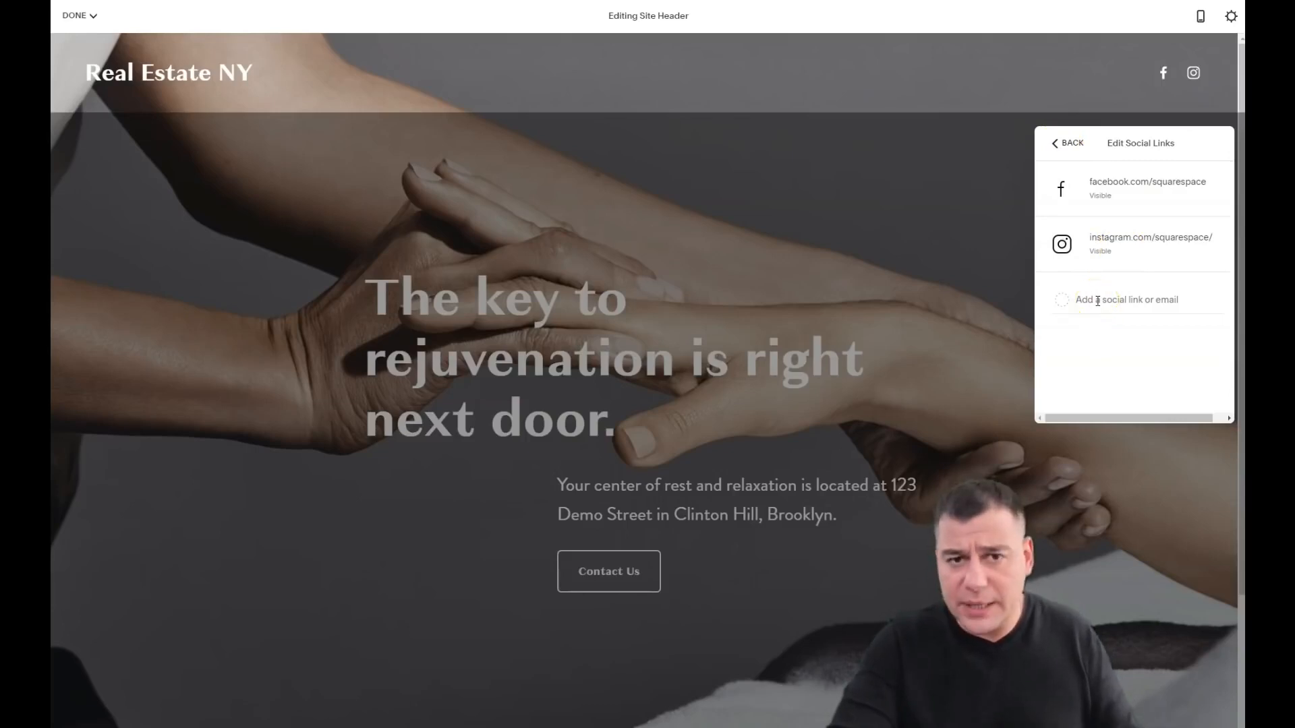
{"action": "left_click", "coordinate": [1099, 298]}
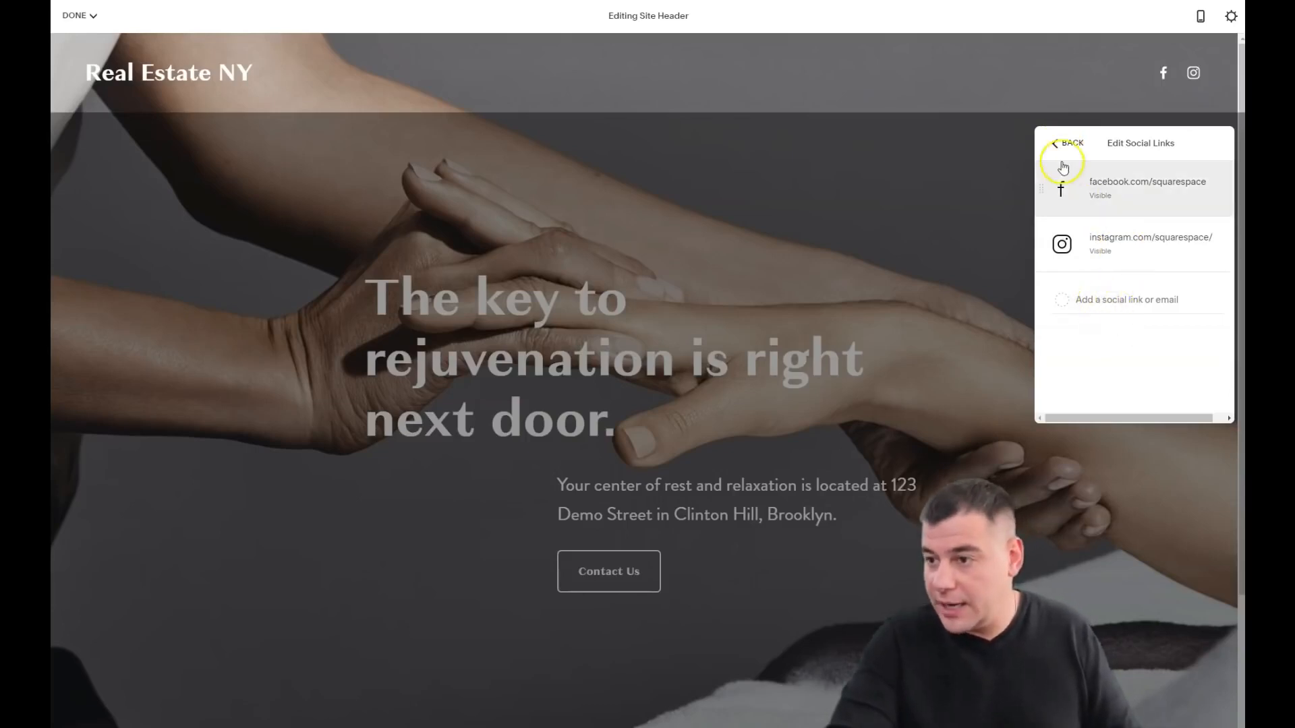
{"action": "left_click", "coordinate": [1062, 142]}
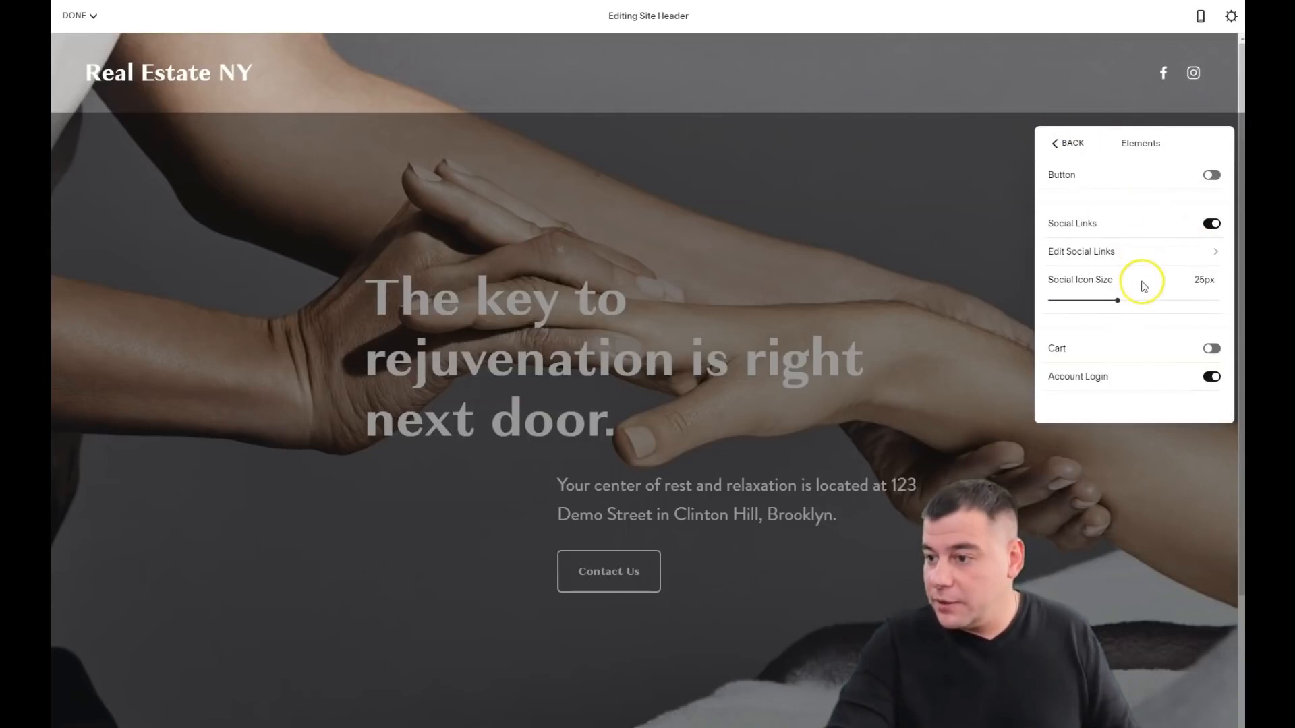
Try showing the cart in the site header, and switch it off again.
{"action": "left_click", "coordinate": [1209, 349]}
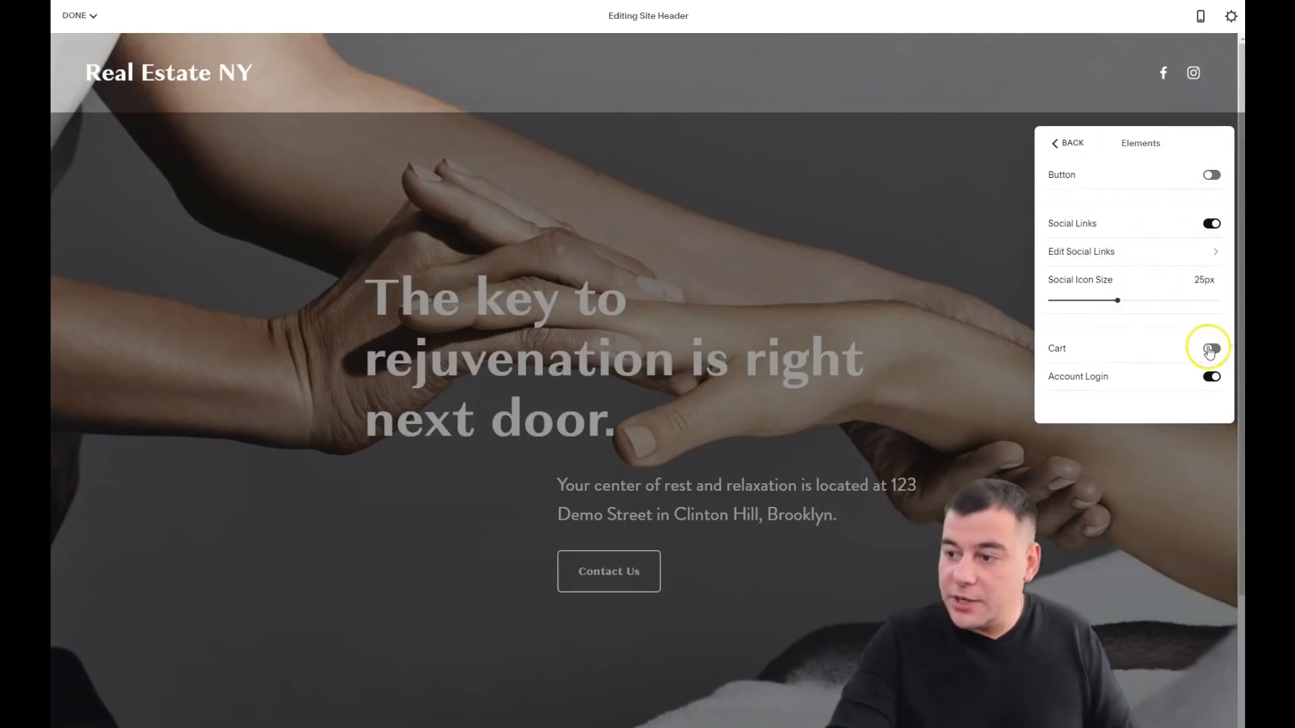
{"action": "left_click", "coordinate": [1209, 348]}
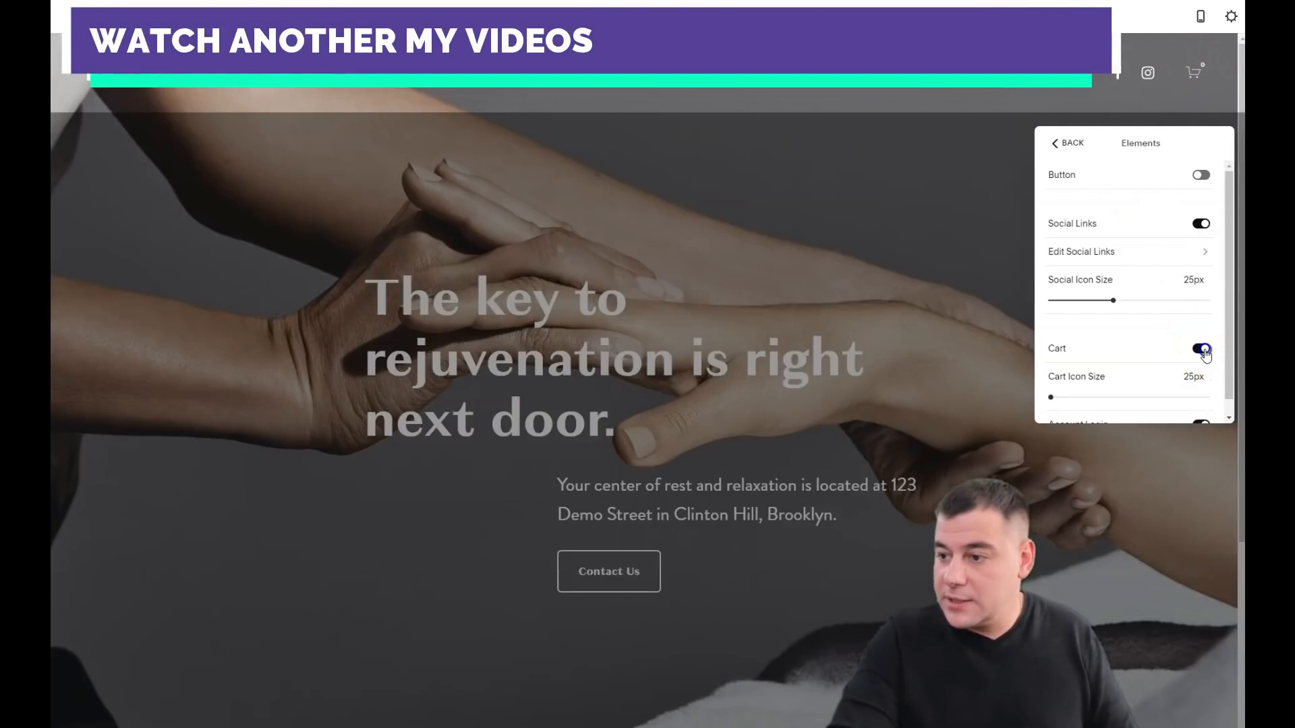
{"action": "left_click", "coordinate": [1201, 349]}
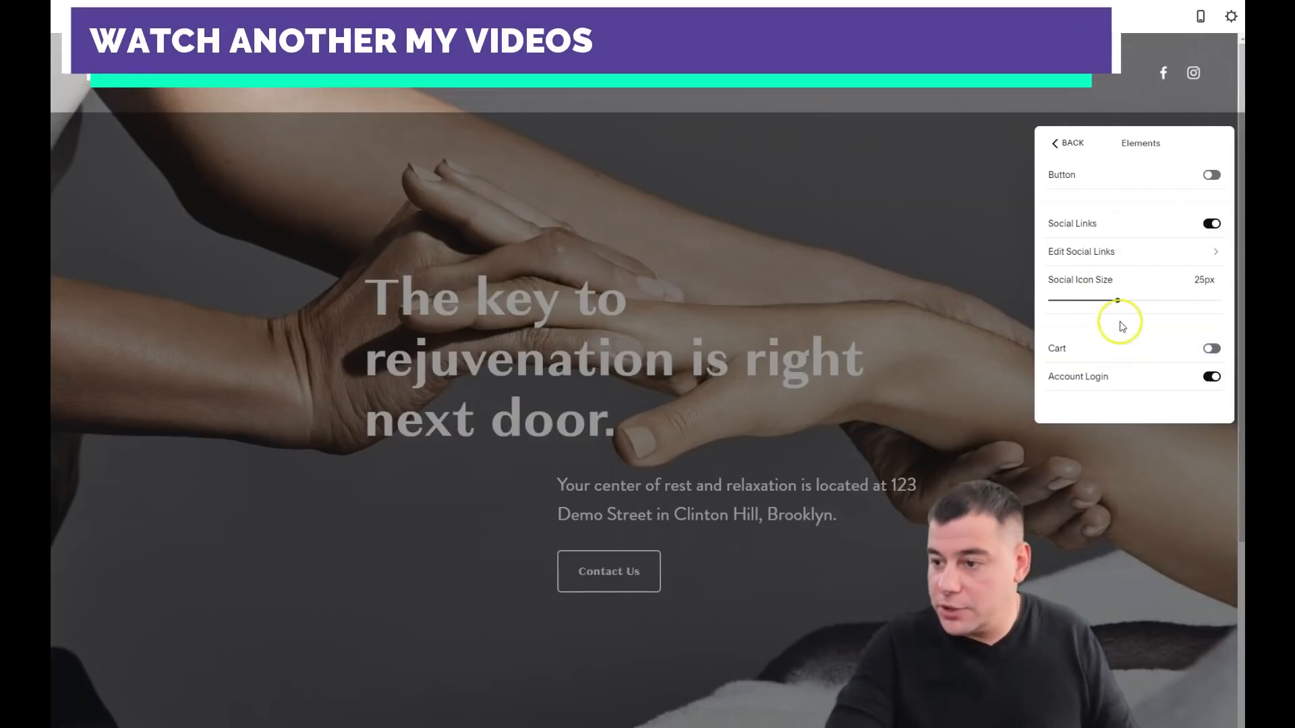
{"action": "left_click", "coordinate": [1056, 144]}
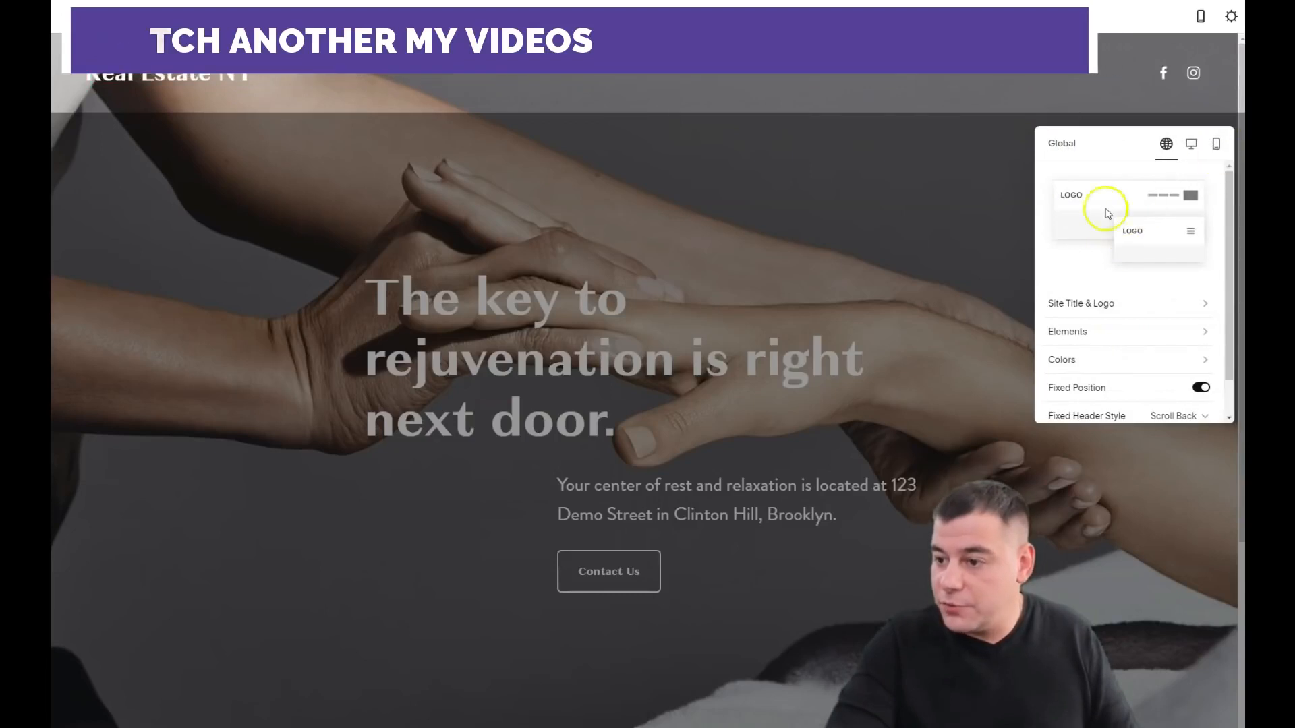
Enable the header button and label it "Build my house".
{"action": "left_click", "coordinate": [1117, 335]}
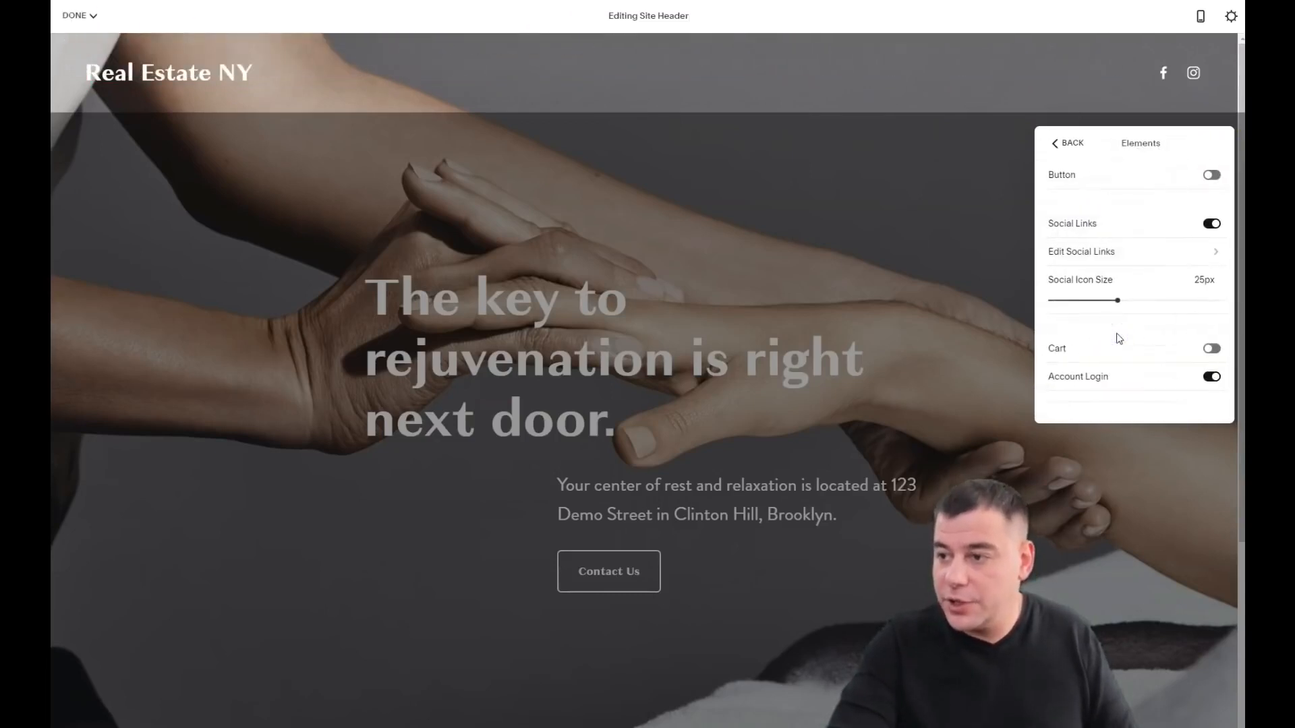
{"action": "left_click", "coordinate": [1209, 176]}
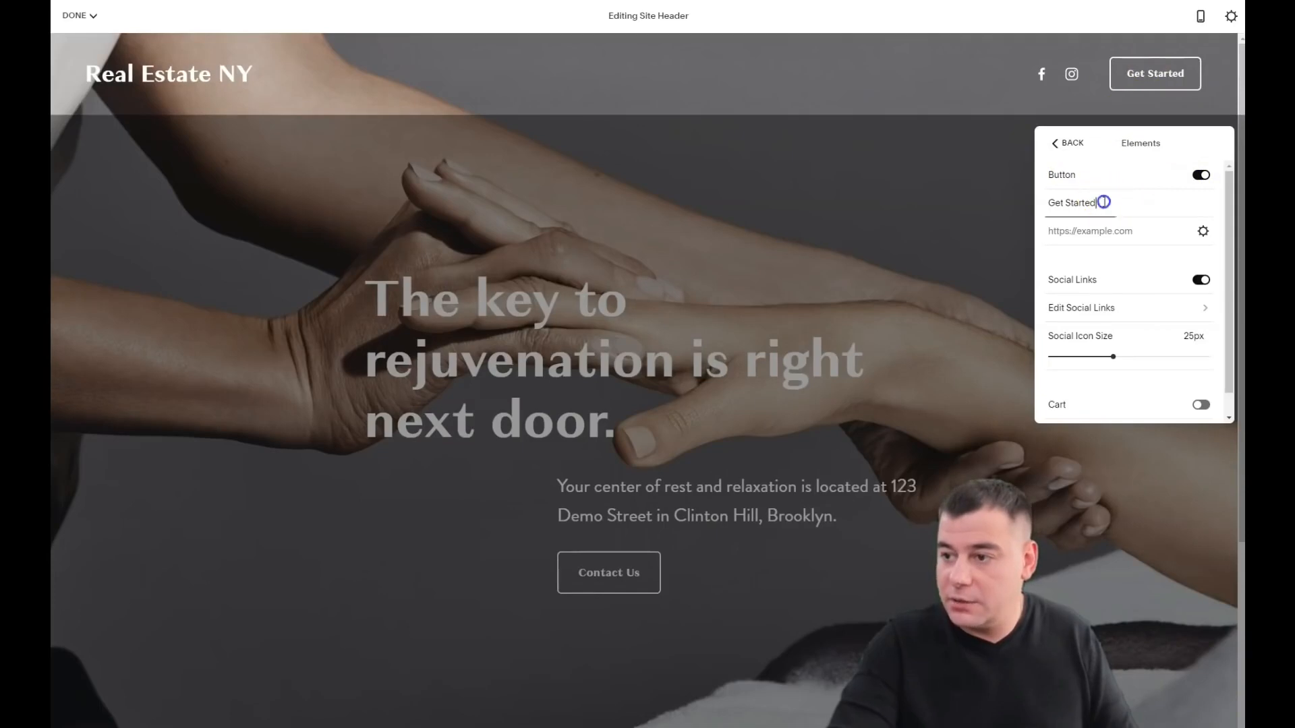
{"action": "type", "text": "Build my house"}
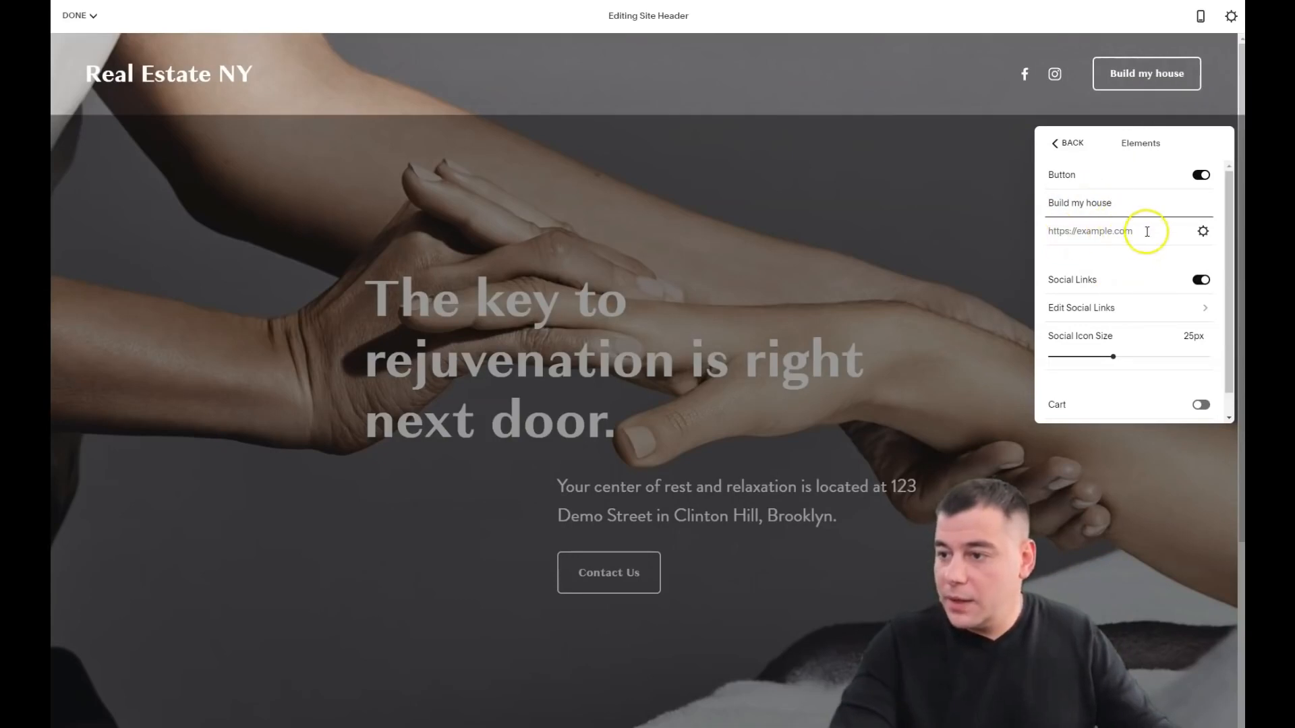
Examine the web address, phone and email link options for the header button, and close the link editor.
{"action": "left_click", "coordinate": [1203, 232]}
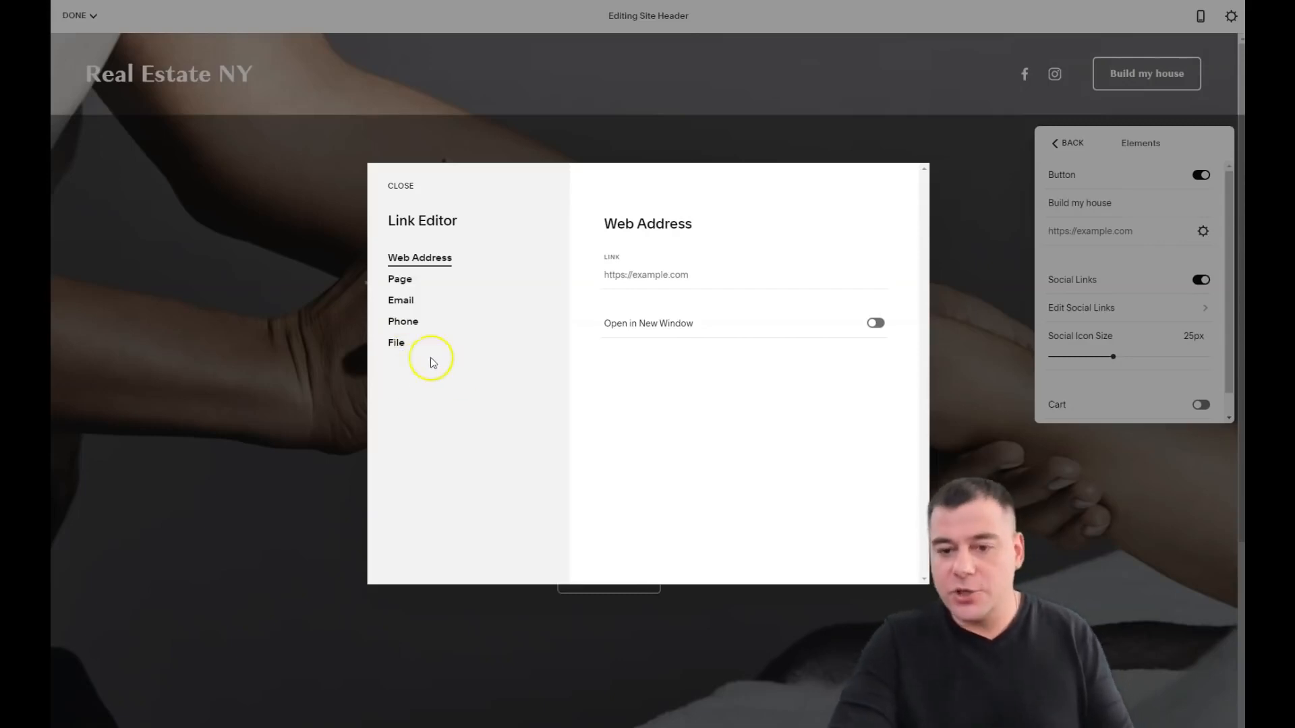
{"action": "left_click", "coordinate": [404, 324]}
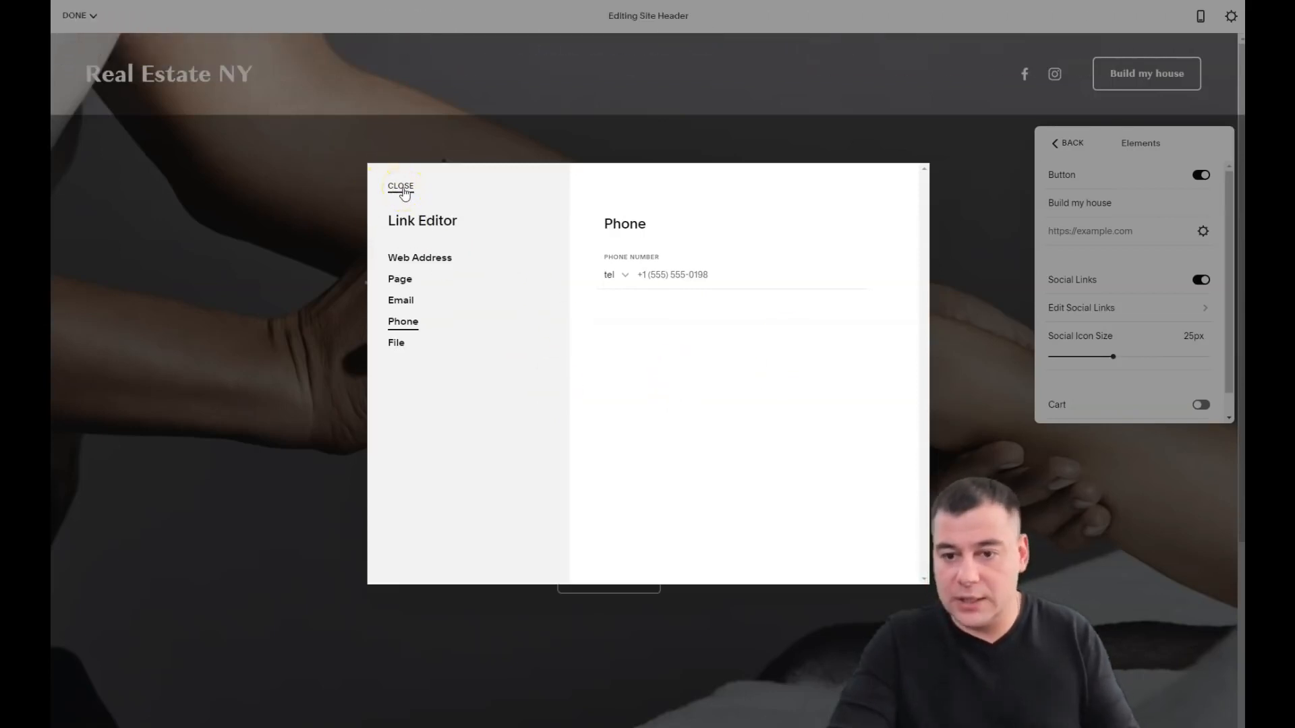
{"action": "left_click", "coordinate": [401, 302]}
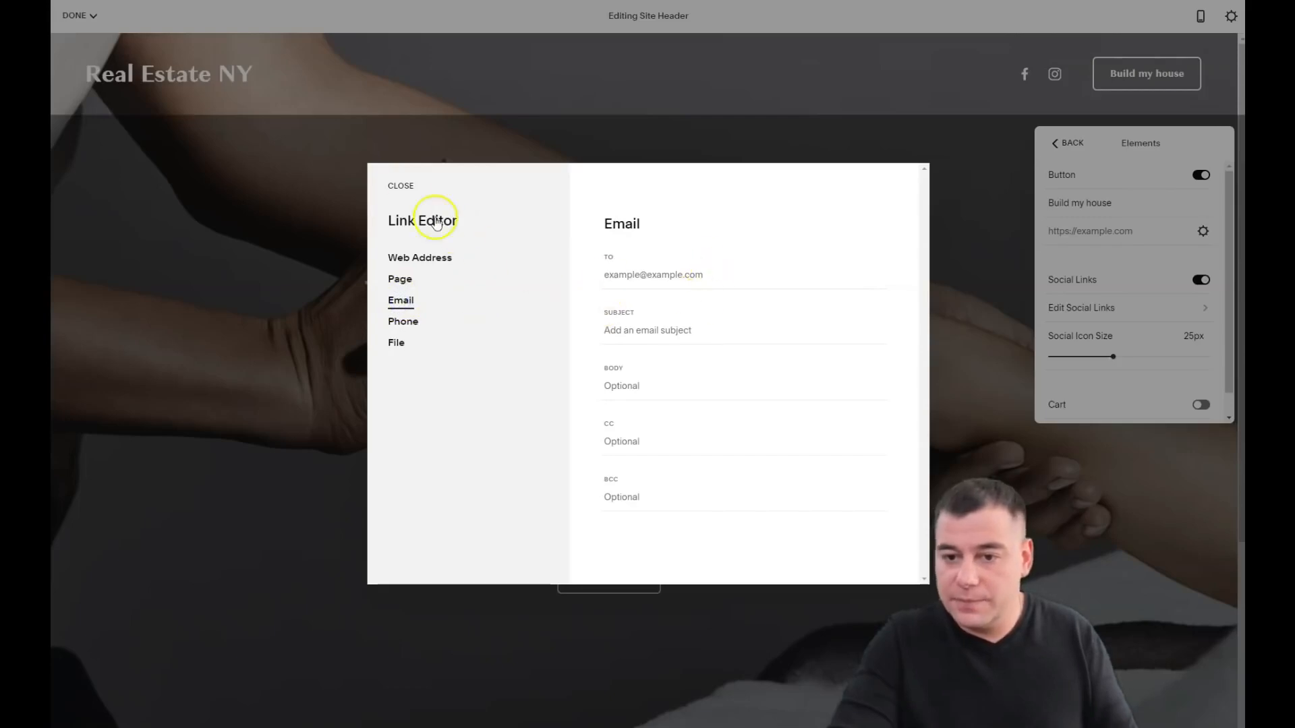
{"action": "left_click", "coordinate": [401, 188]}
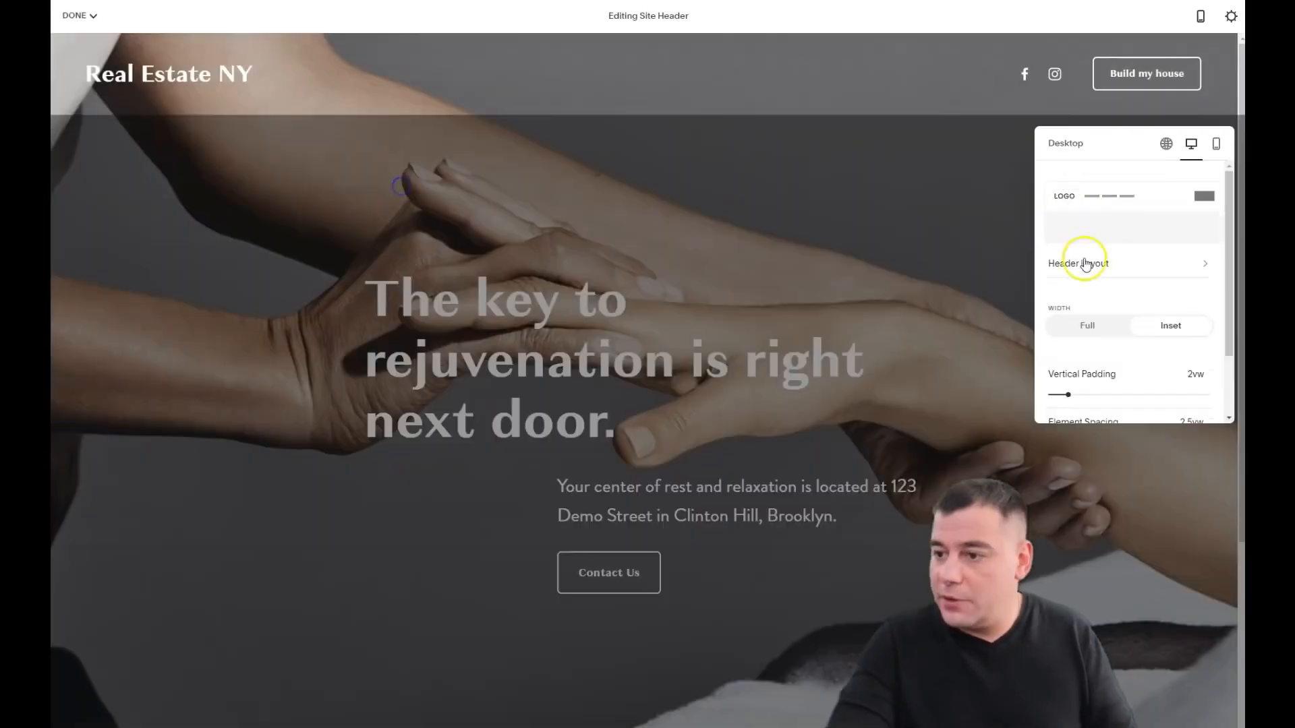
Try several desktop header layouts and apply the one with the logo left-aligned and the navigation right-aligned beside the button.
{"action": "left_click", "coordinate": [1123, 266]}
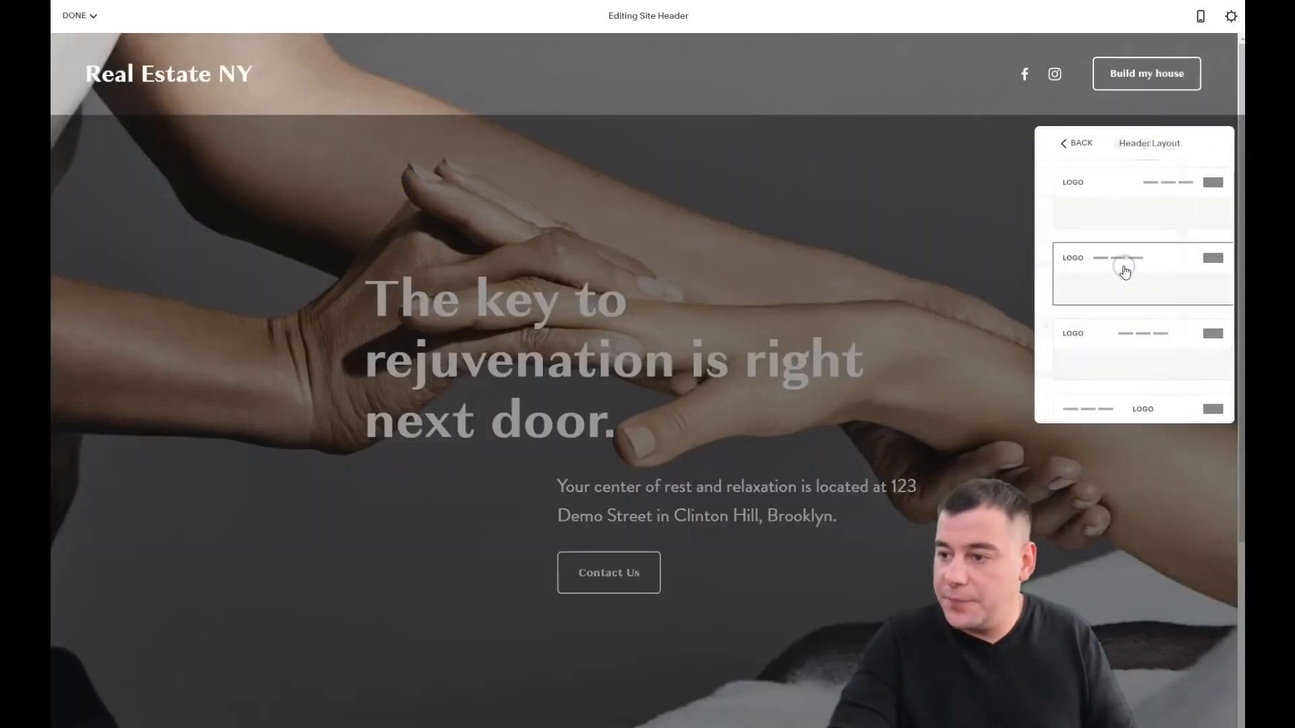
{"action": "left_click", "coordinate": [1118, 198]}
{"action": "left_click", "coordinate": [1107, 272]}
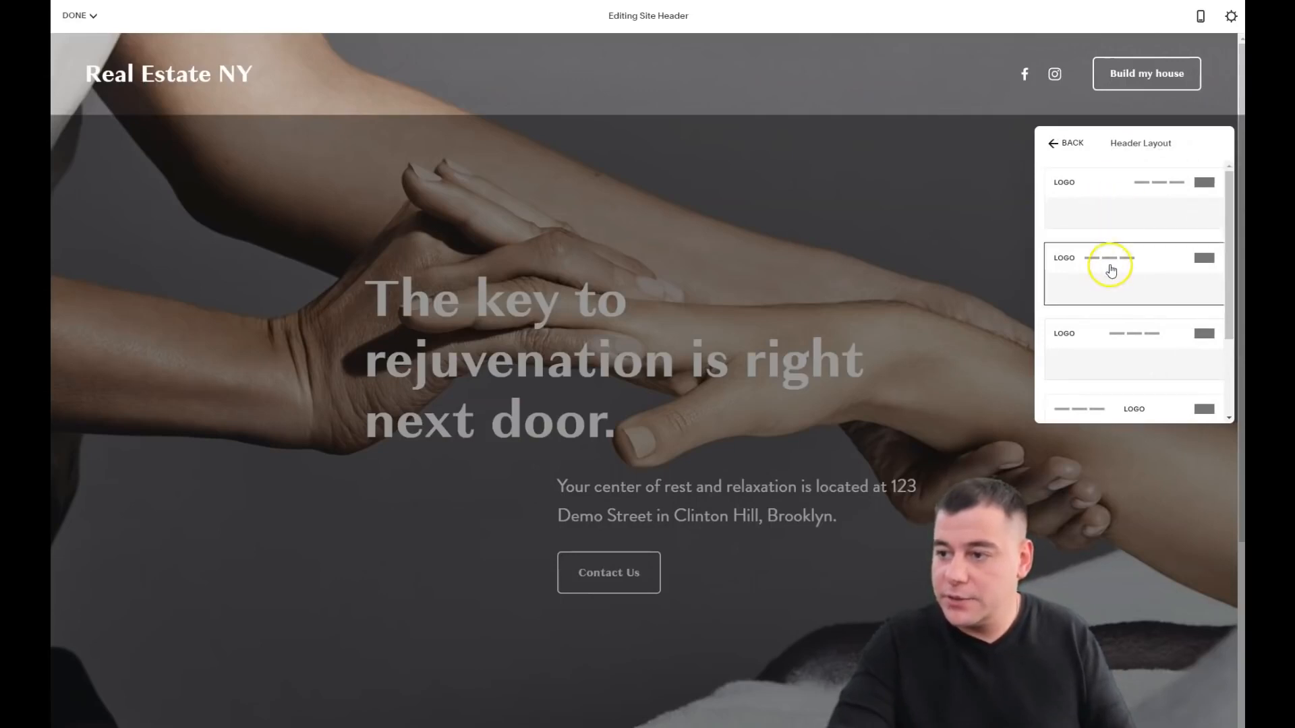
{"action": "left_click", "coordinate": [1104, 345]}
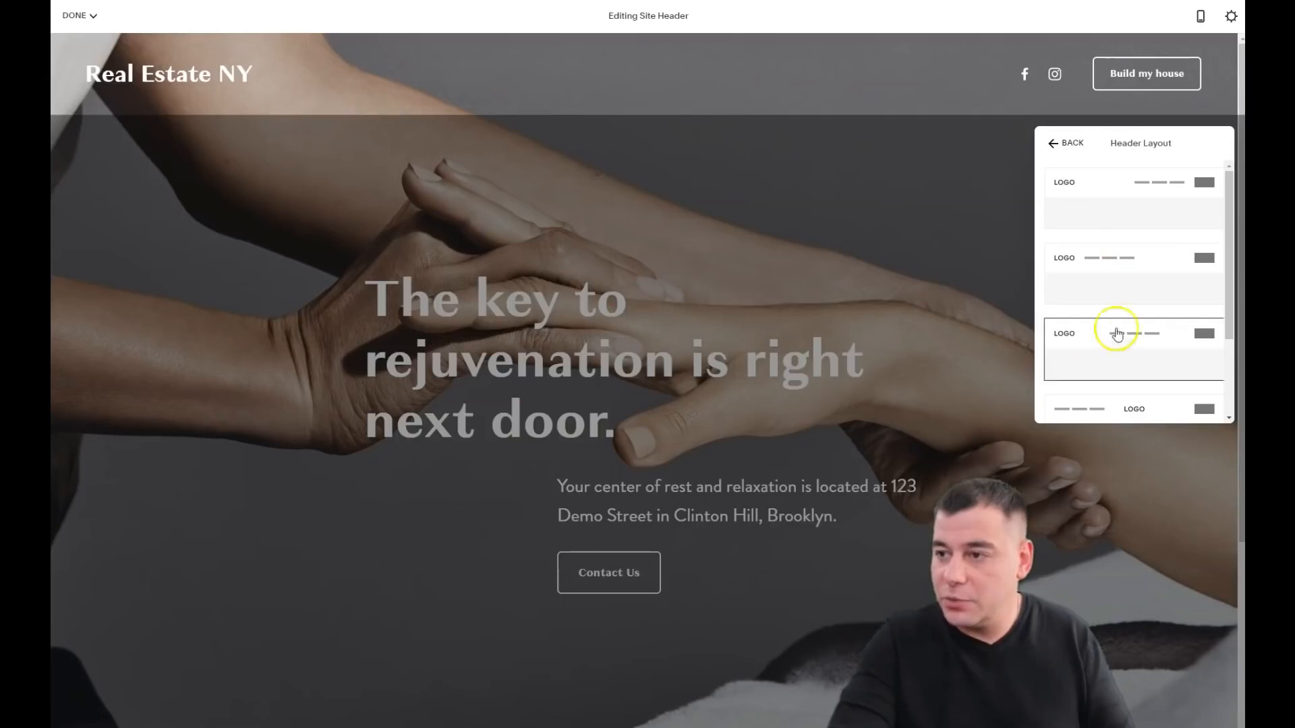
{"action": "scroll", "coordinate": [1118, 263], "scroll_direction": "down", "scroll_amount": 2}
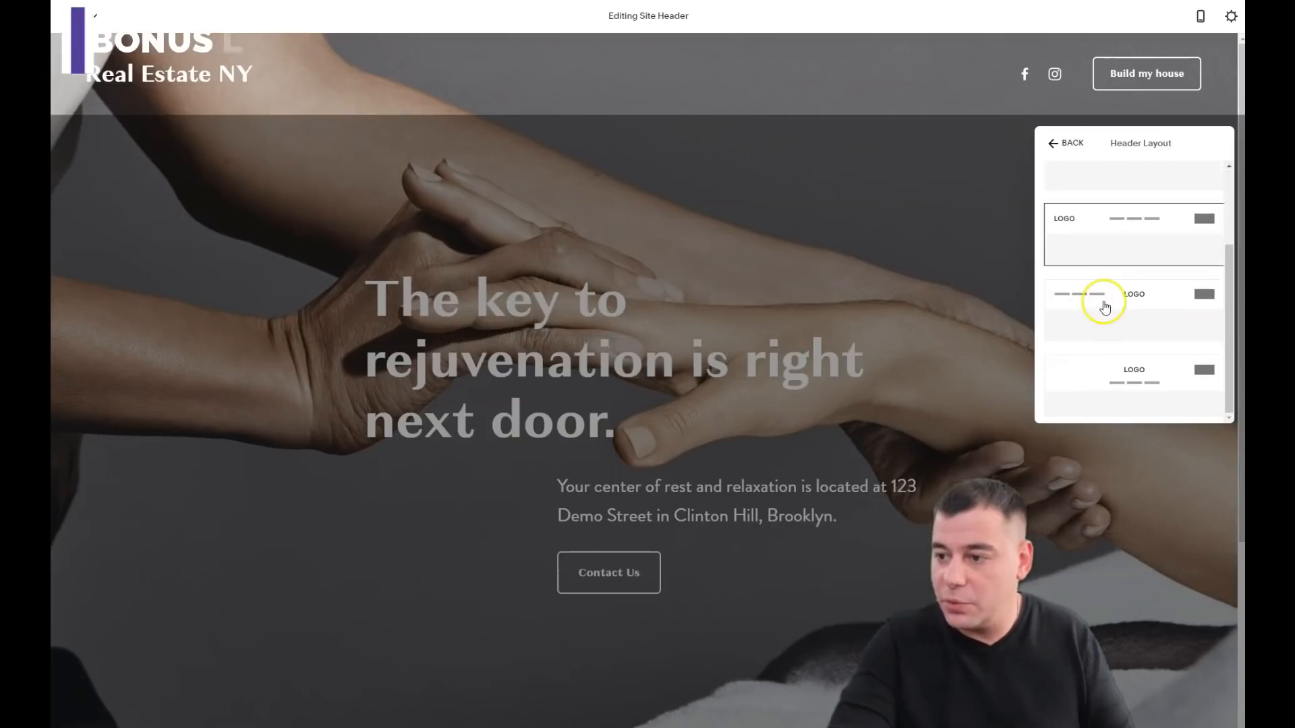
{"action": "left_click", "coordinate": [1109, 308]}
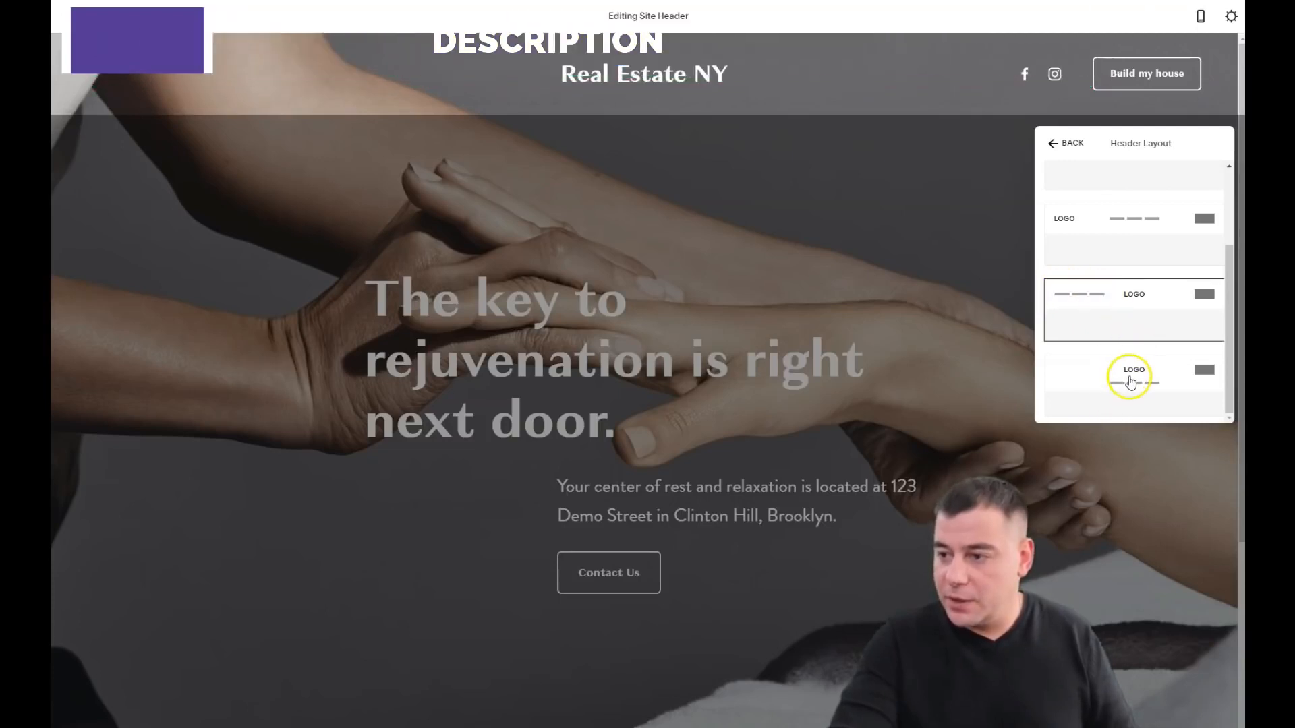
{"action": "scroll", "coordinate": [1137, 317], "scroll_direction": "up", "scroll_amount": 2}
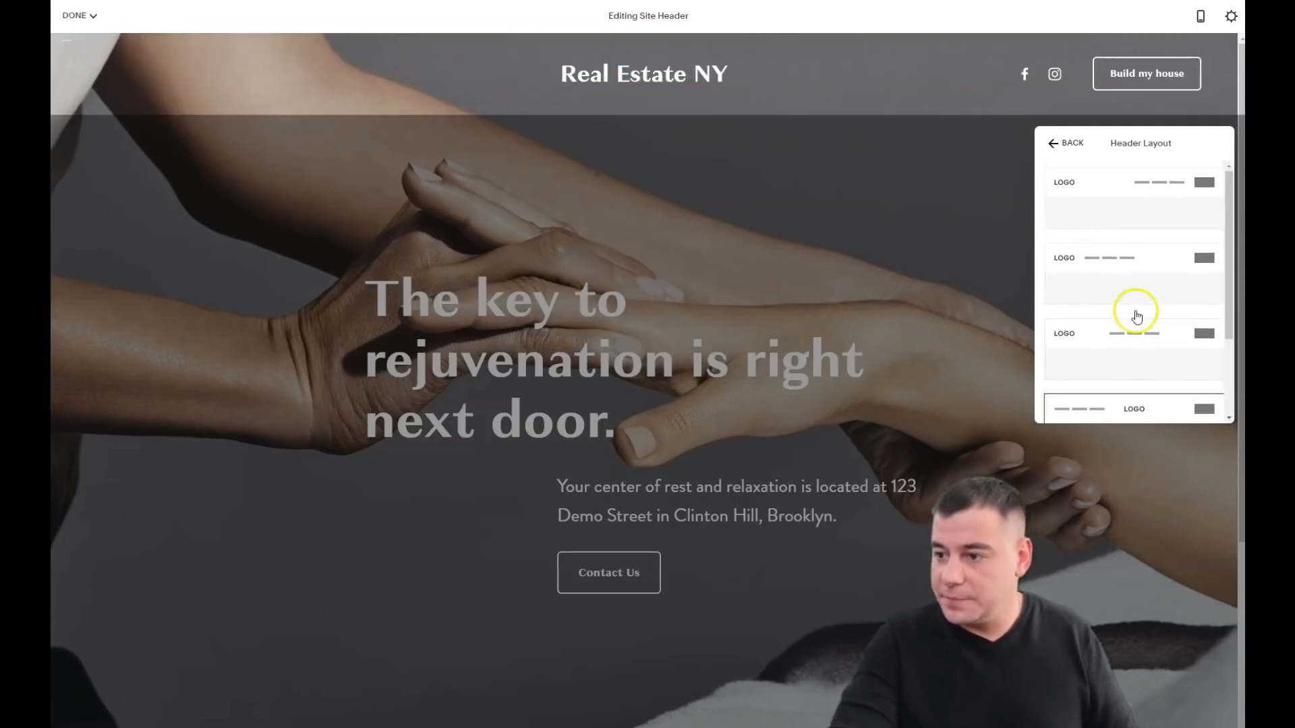
{"action": "left_click", "coordinate": [1108, 199]}
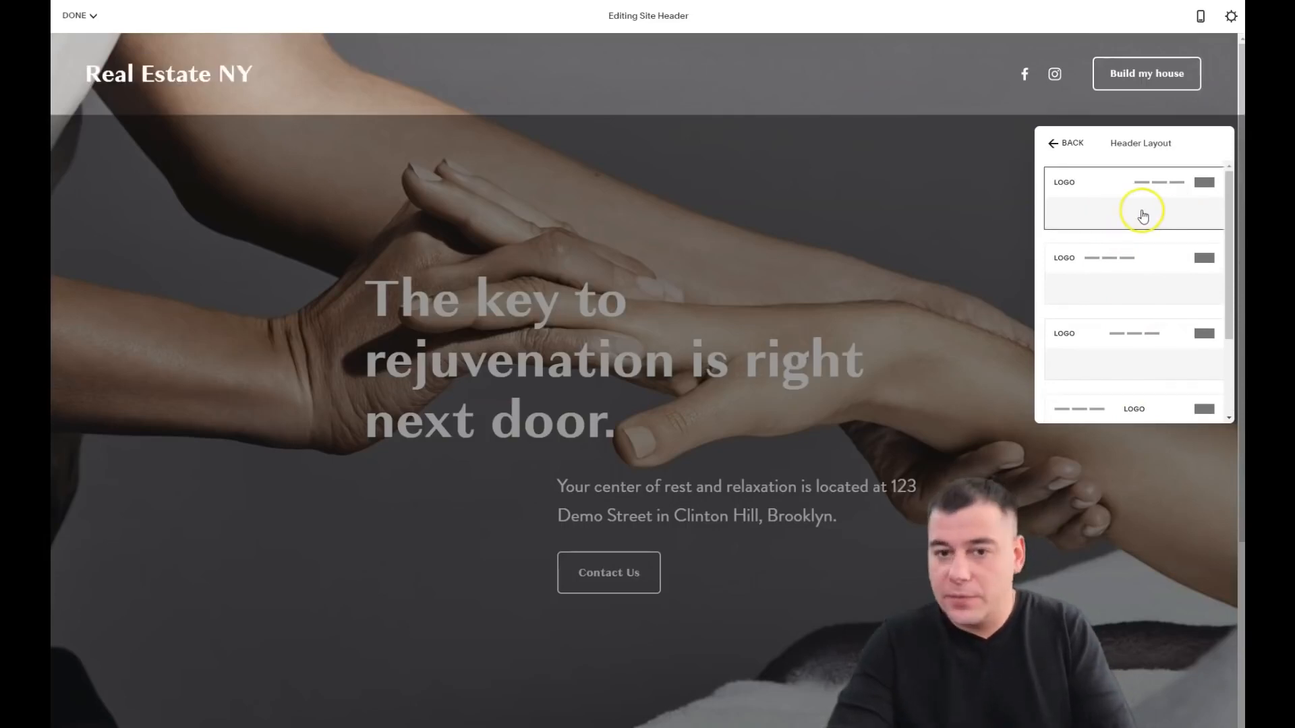
{"action": "left_click", "coordinate": [1053, 147]}
{"action": "left_click", "coordinate": [989, 159]}
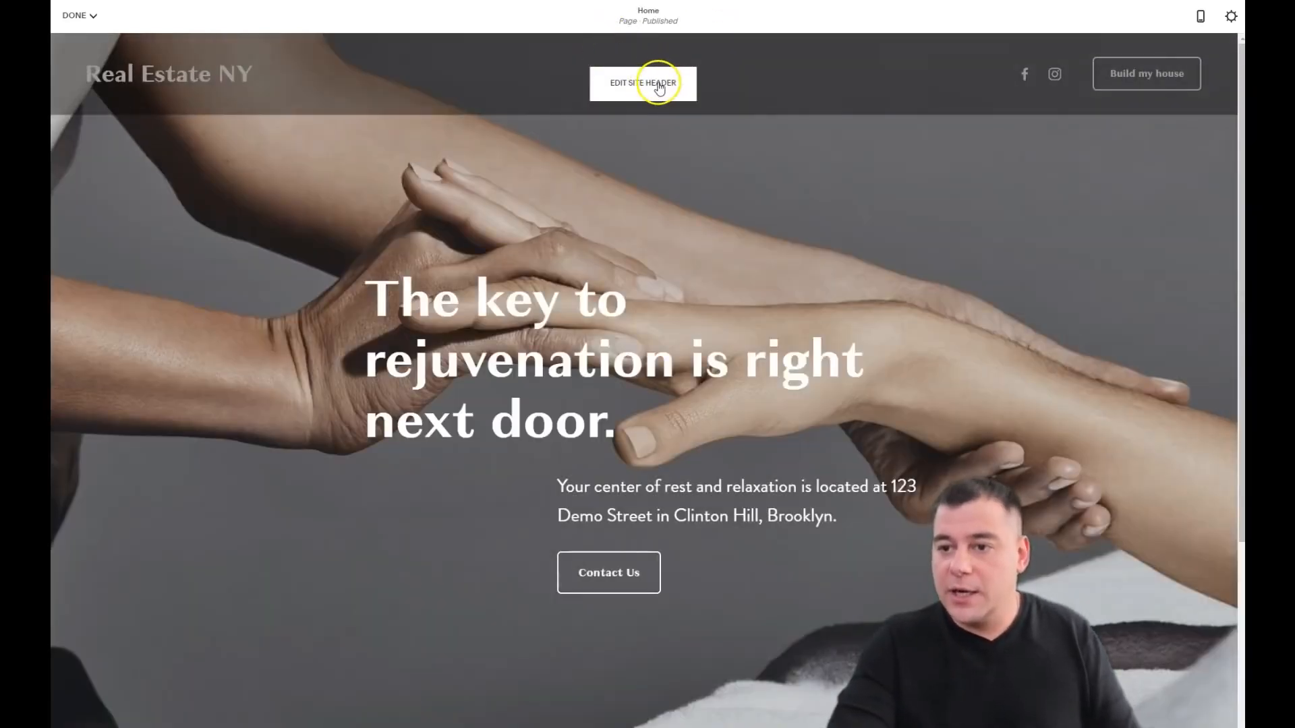
Reopen the site header's global settings, review its color options and close the header editor.
{"action": "left_click", "coordinate": [656, 88]}
{"action": "scroll", "coordinate": [1178, 364], "scroll_direction": "down", "scroll_amount": 1}
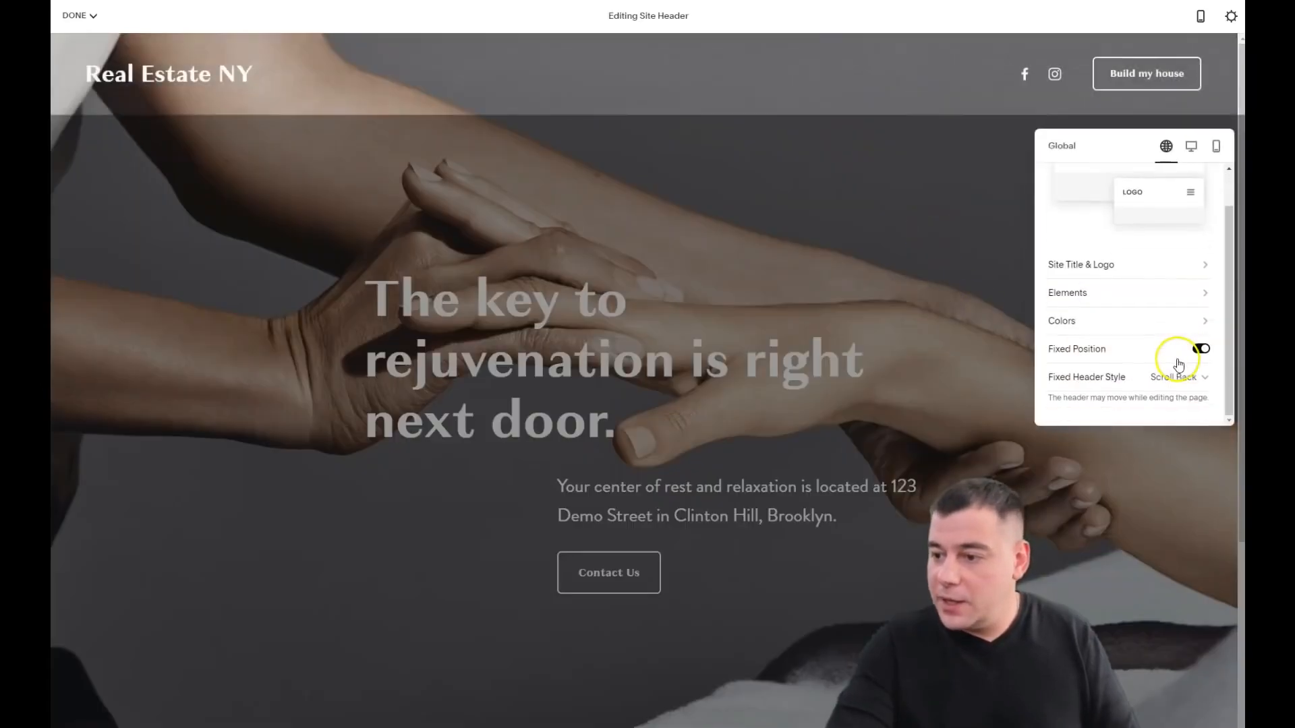
{"action": "left_click", "coordinate": [1207, 325]}
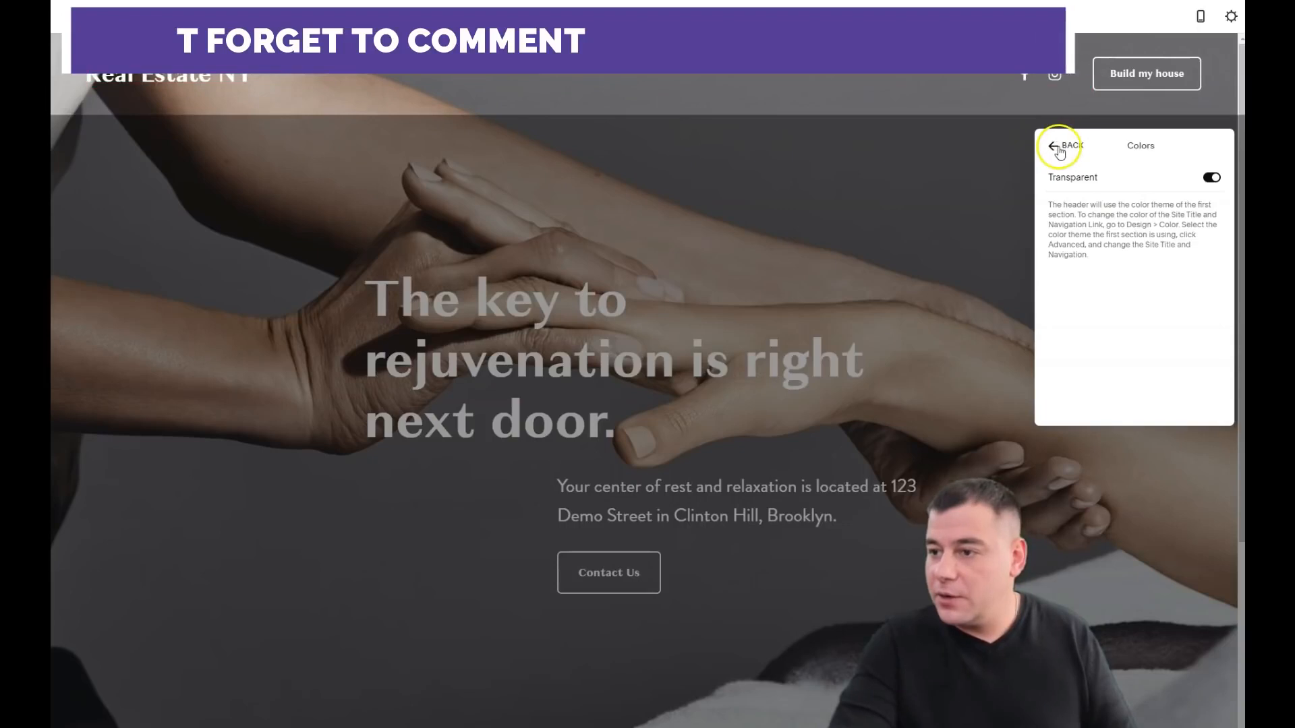
{"action": "left_click", "coordinate": [1059, 152]}
{"action": "left_click", "coordinate": [1000, 173]}
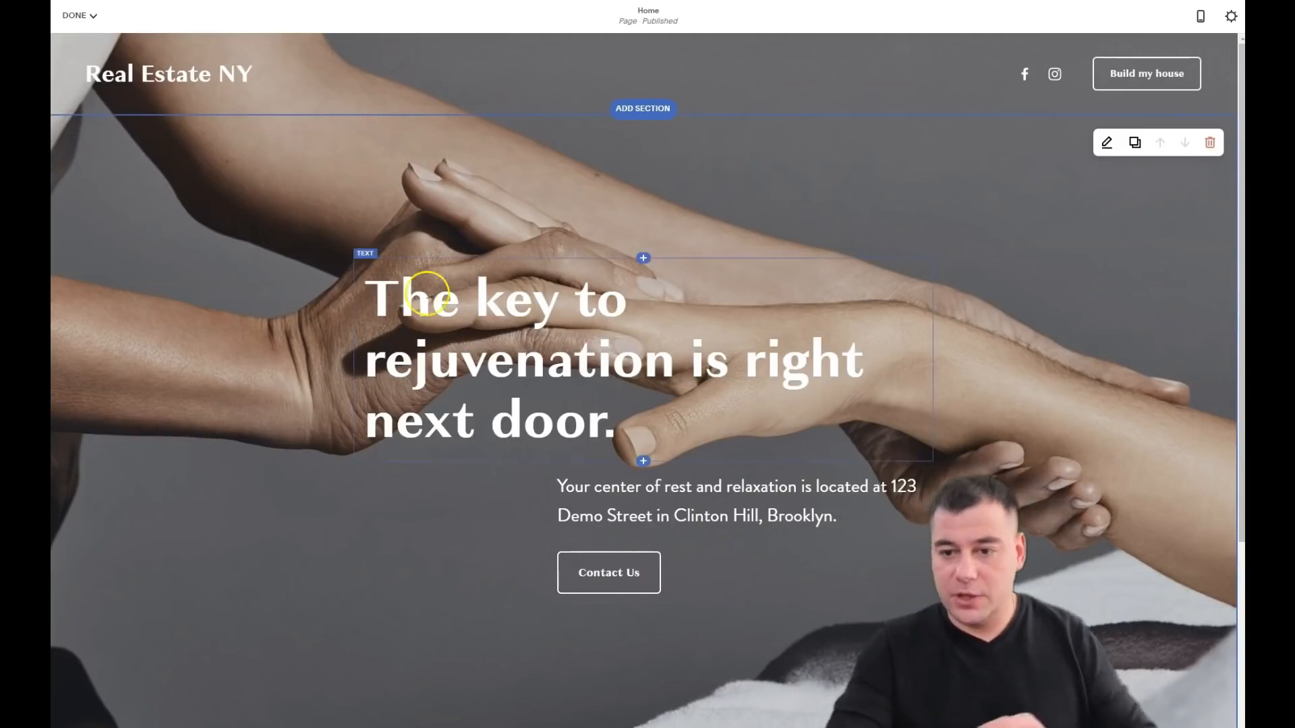
Edit the hero section's format, trying the small and medium section heights before returning it to L.
{"action": "left_click", "coordinate": [1107, 144]}
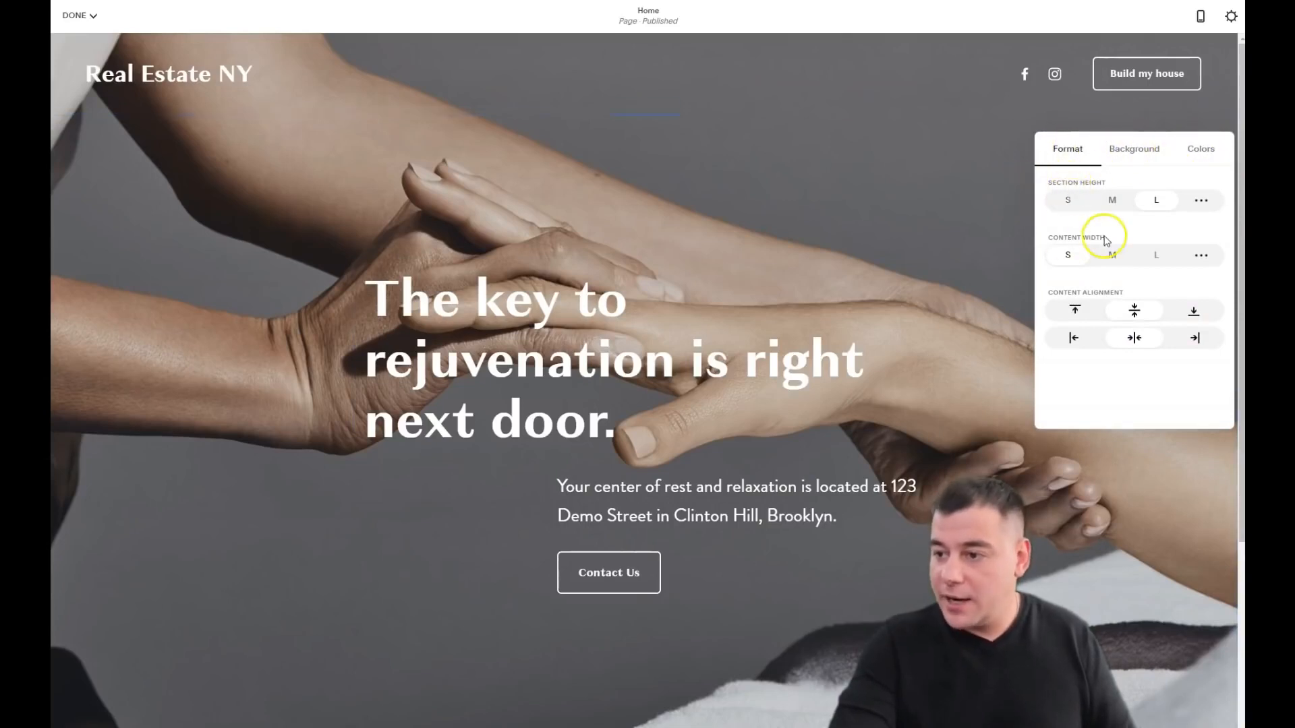
{"action": "left_click", "coordinate": [1069, 202]}
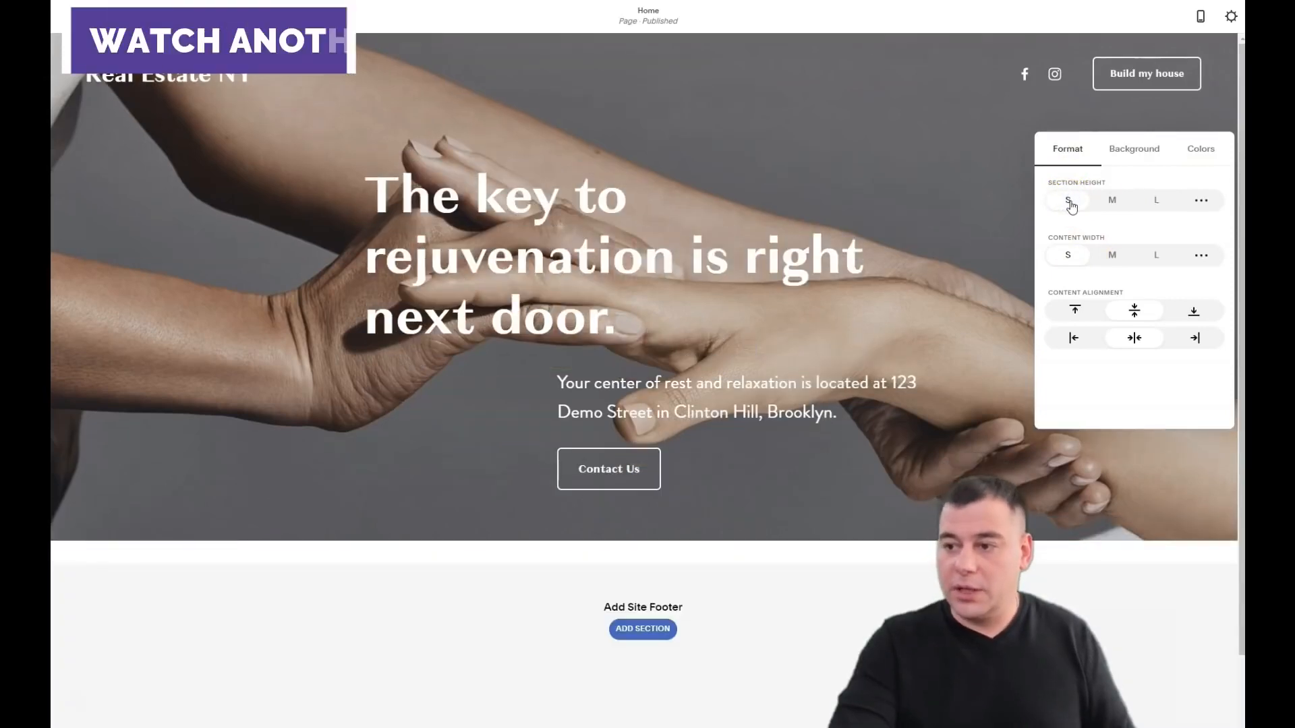
{"action": "left_click", "coordinate": [1076, 257]}
{"action": "left_click", "coordinate": [1106, 201]}
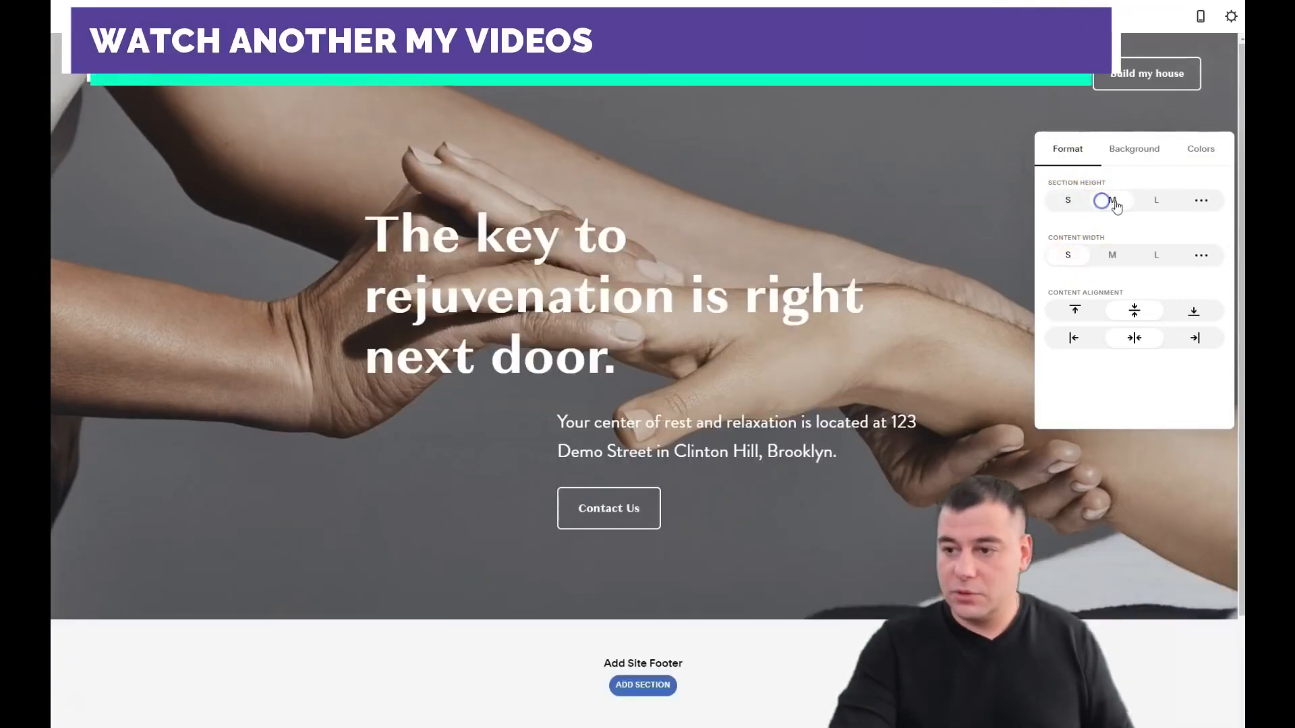
{"action": "left_click", "coordinate": [1153, 202]}
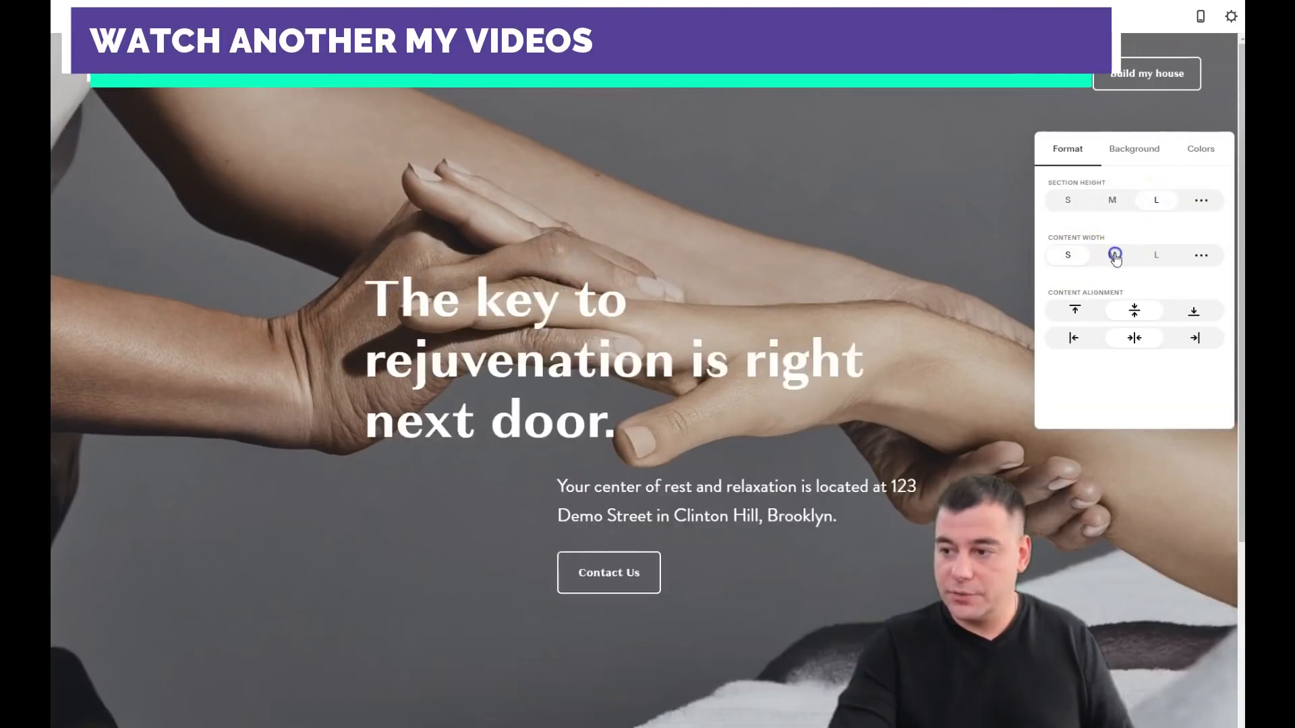
Try other content widths and vertical alignments for the hero section, returning to S width and middle alignment.
{"action": "left_click", "coordinate": [1115, 255]}
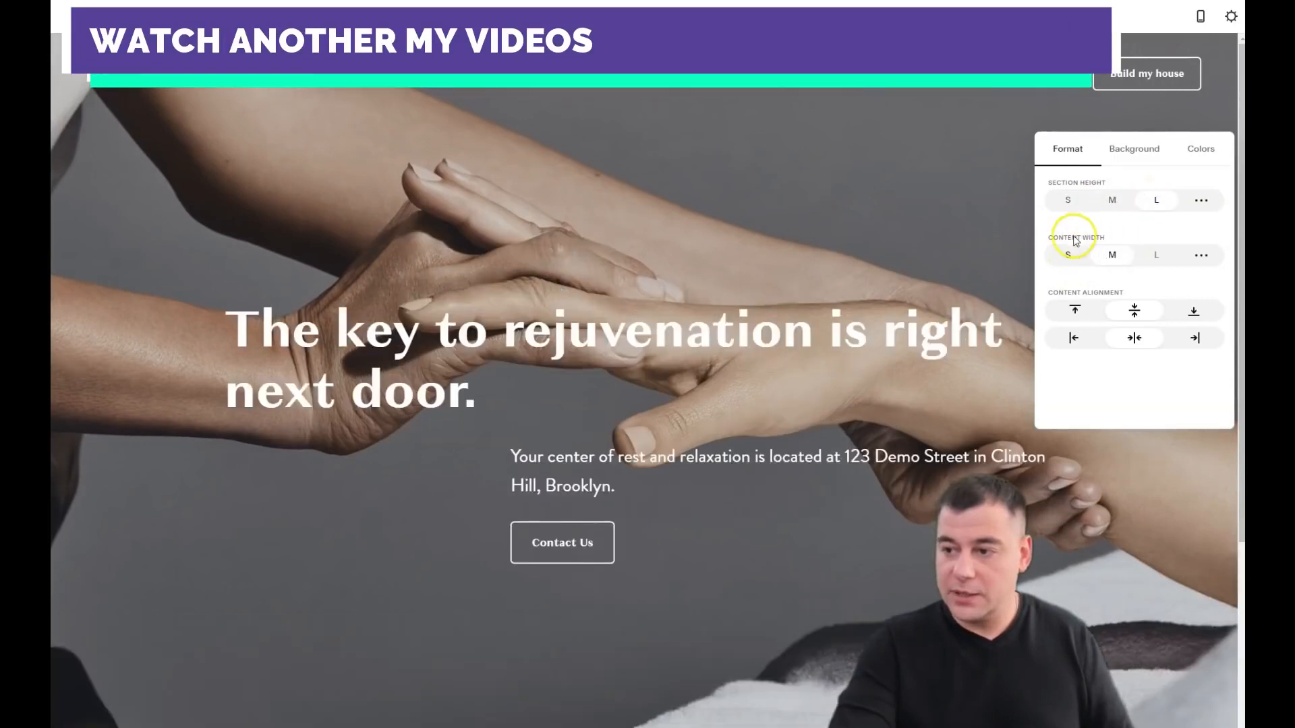
{"action": "left_click", "coordinate": [1070, 257]}
{"action": "left_click", "coordinate": [1144, 262]}
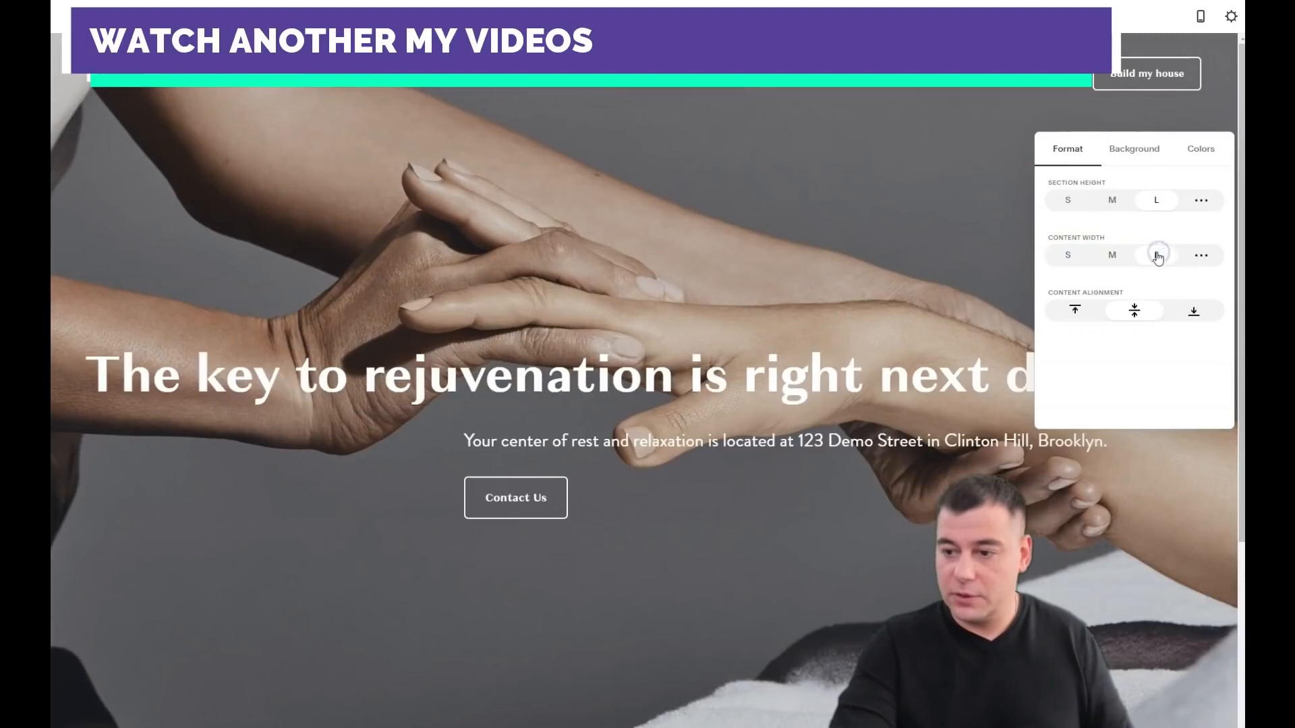
{"action": "left_click", "coordinate": [1069, 256]}
{"action": "left_click", "coordinate": [1073, 310]}
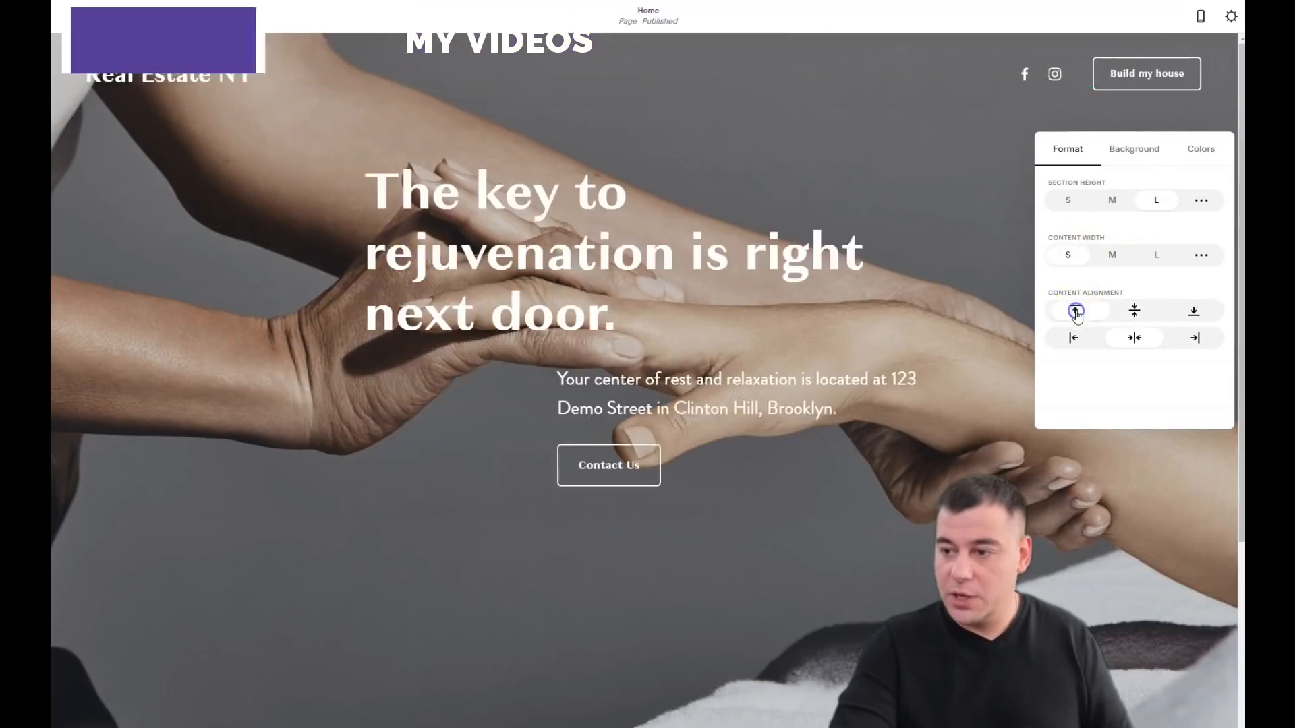
{"action": "left_click", "coordinate": [1144, 311]}
{"action": "left_click", "coordinate": [1195, 312]}
{"action": "left_click", "coordinate": [1136, 312]}
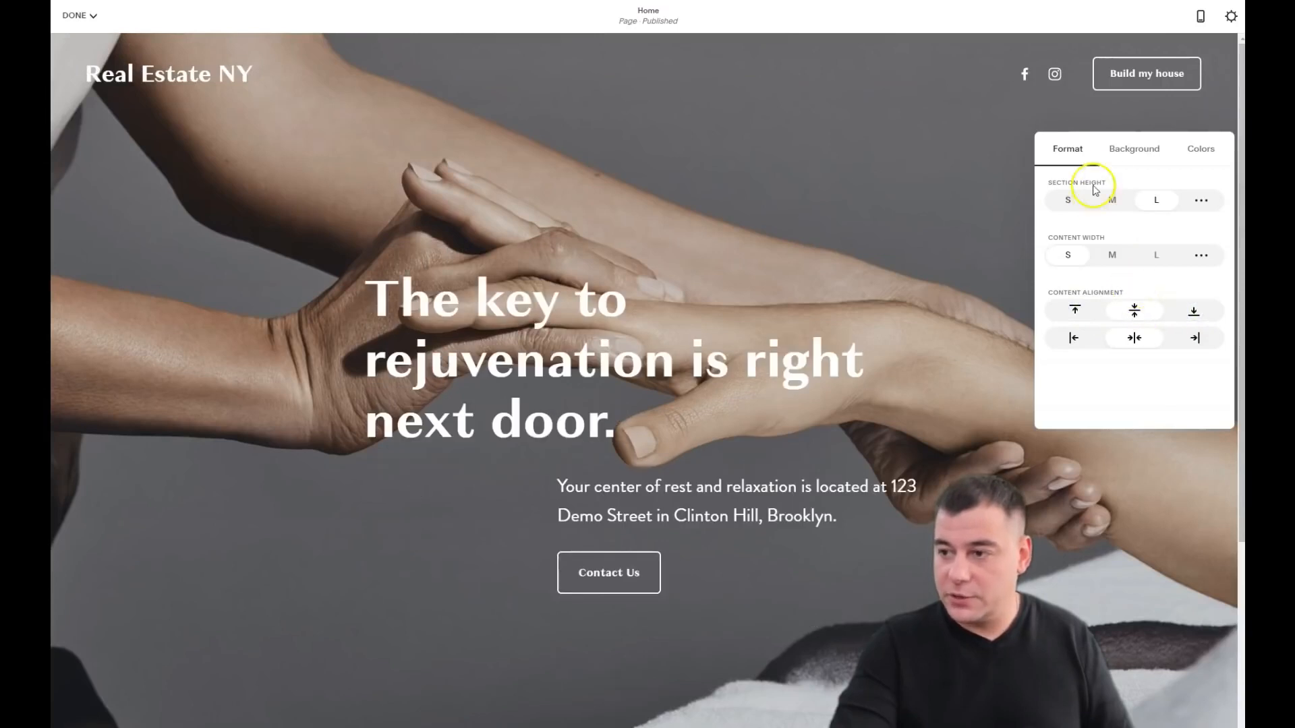
Delete the hero section's background image, check the video option, and add the photo of the modern house among trees.
{"action": "left_click", "coordinate": [1136, 151]}
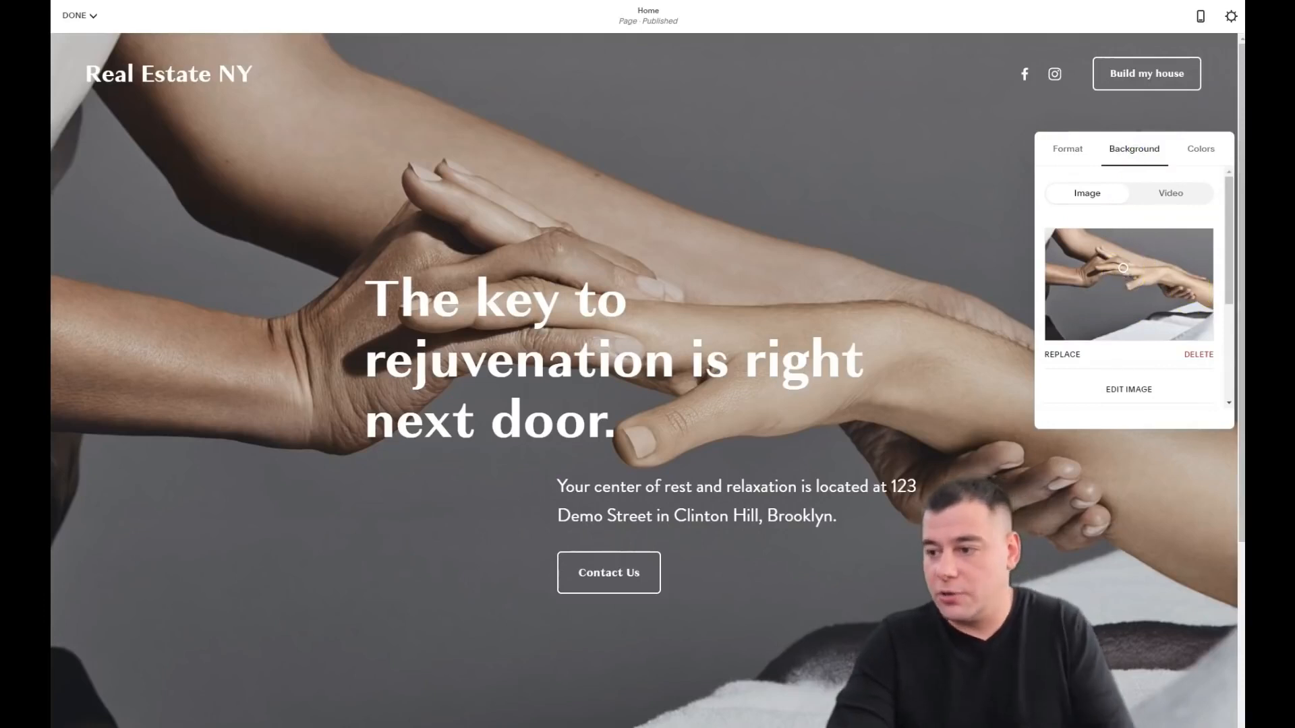
{"action": "left_click", "coordinate": [1196, 356]}
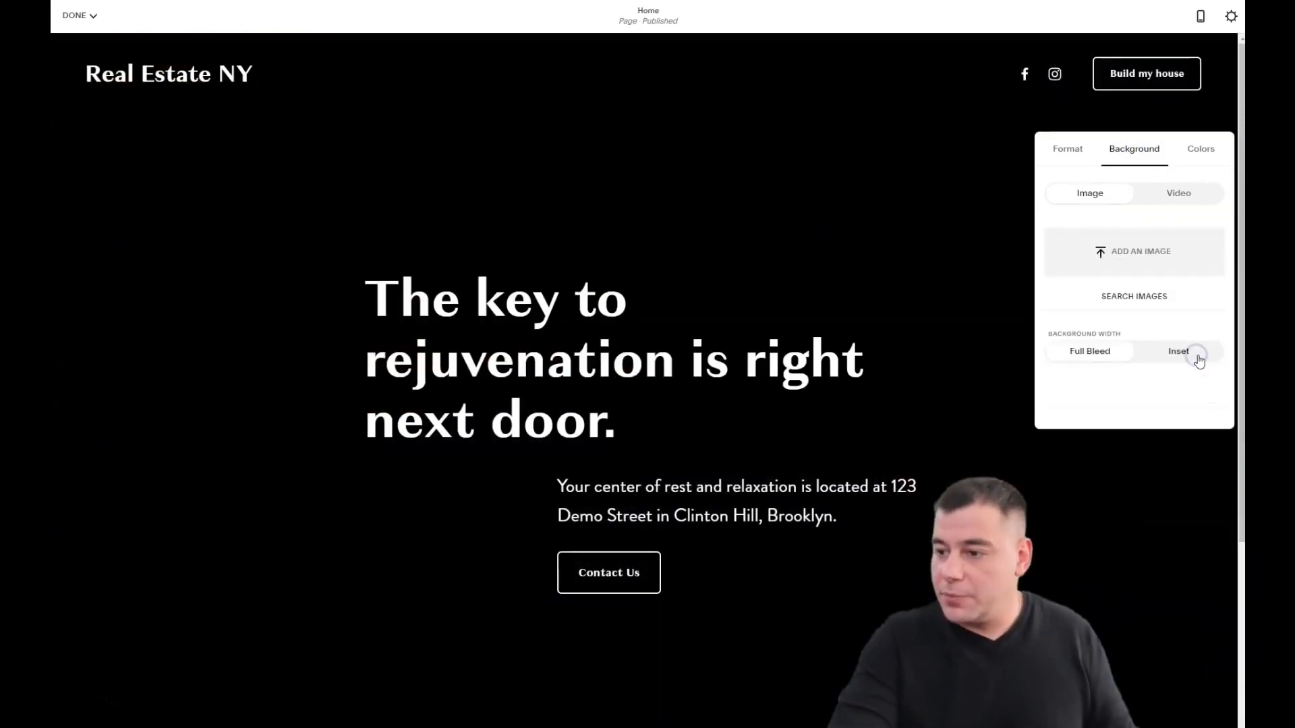
{"action": "left_click", "coordinate": [1174, 195]}
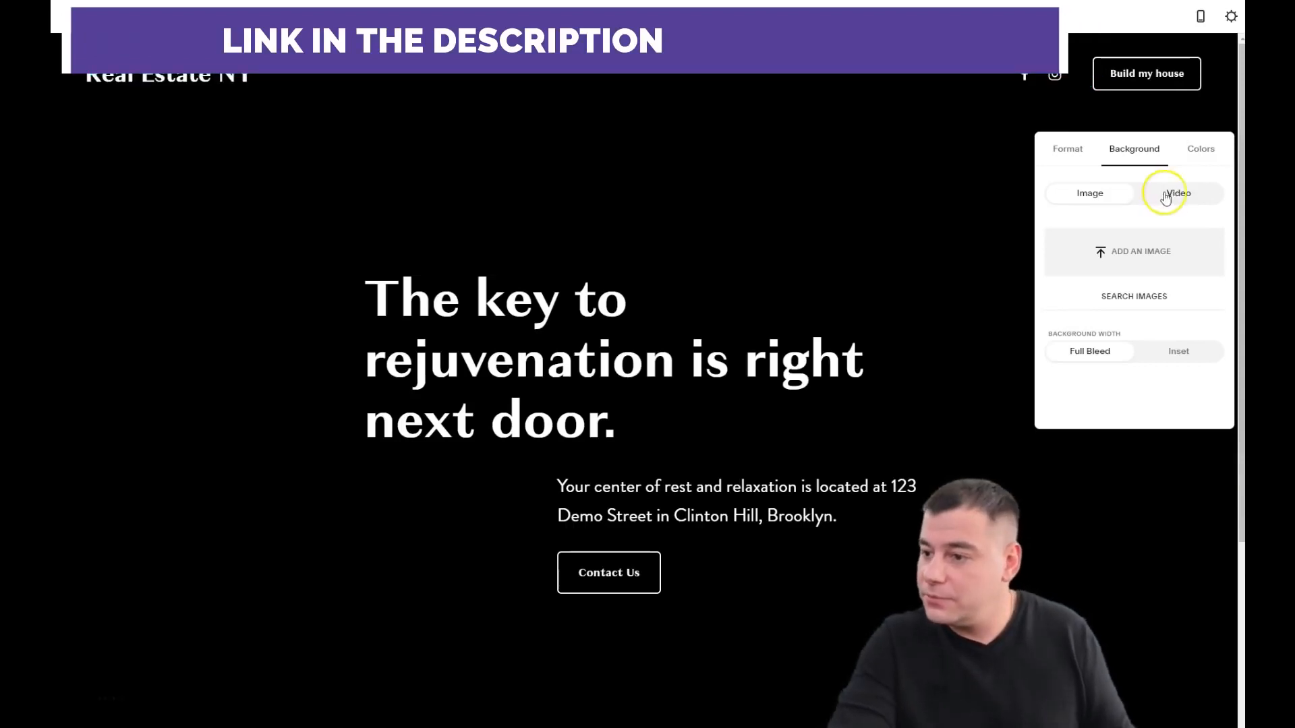
{"action": "left_click", "coordinate": [1092, 197]}
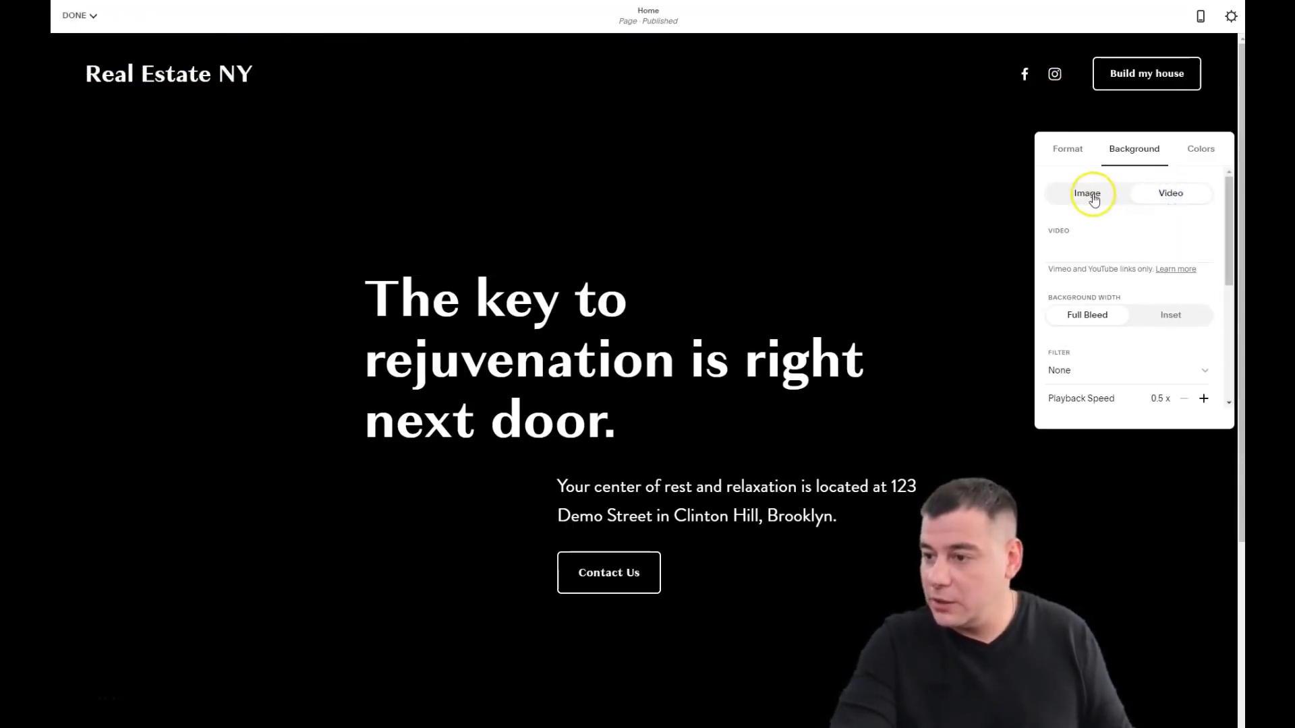
{"action": "left_click", "coordinate": [1148, 255]}
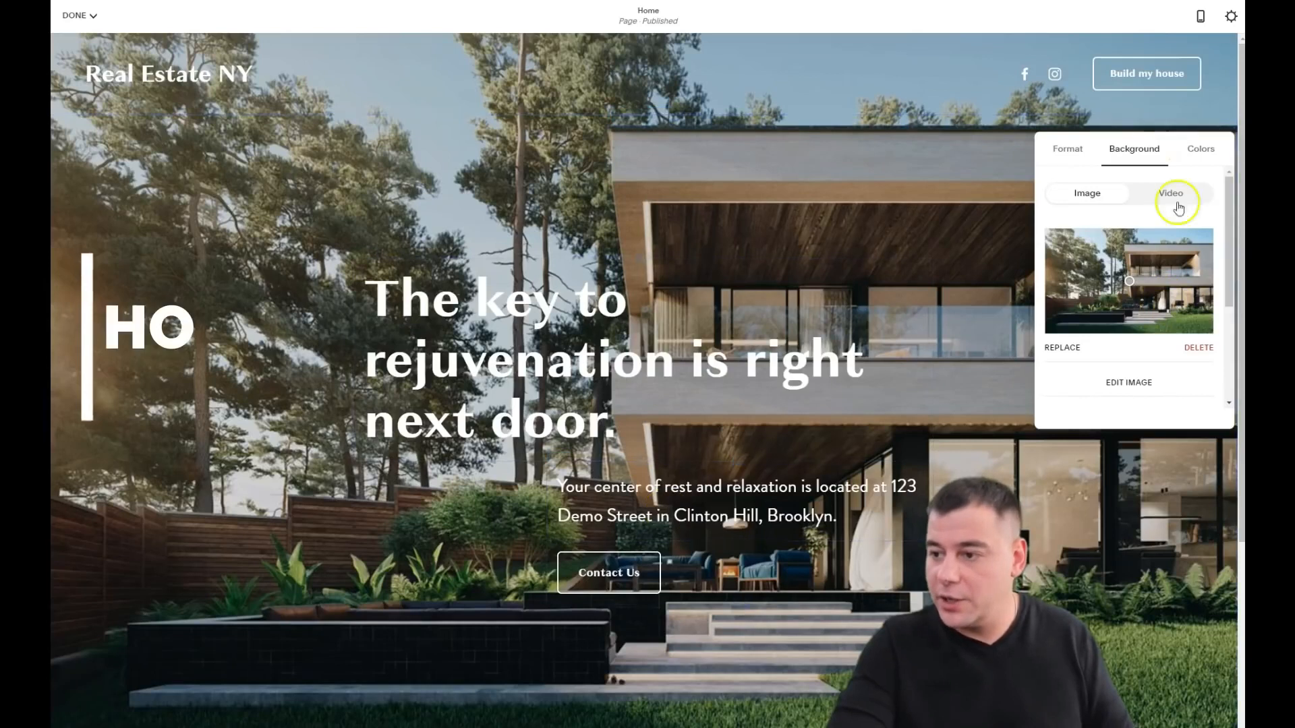
Edit the house background image with brightness at -79, reduced saturation and slightly adjusted lower sliders, and save the edits.
{"action": "left_click", "coordinate": [1127, 388]}
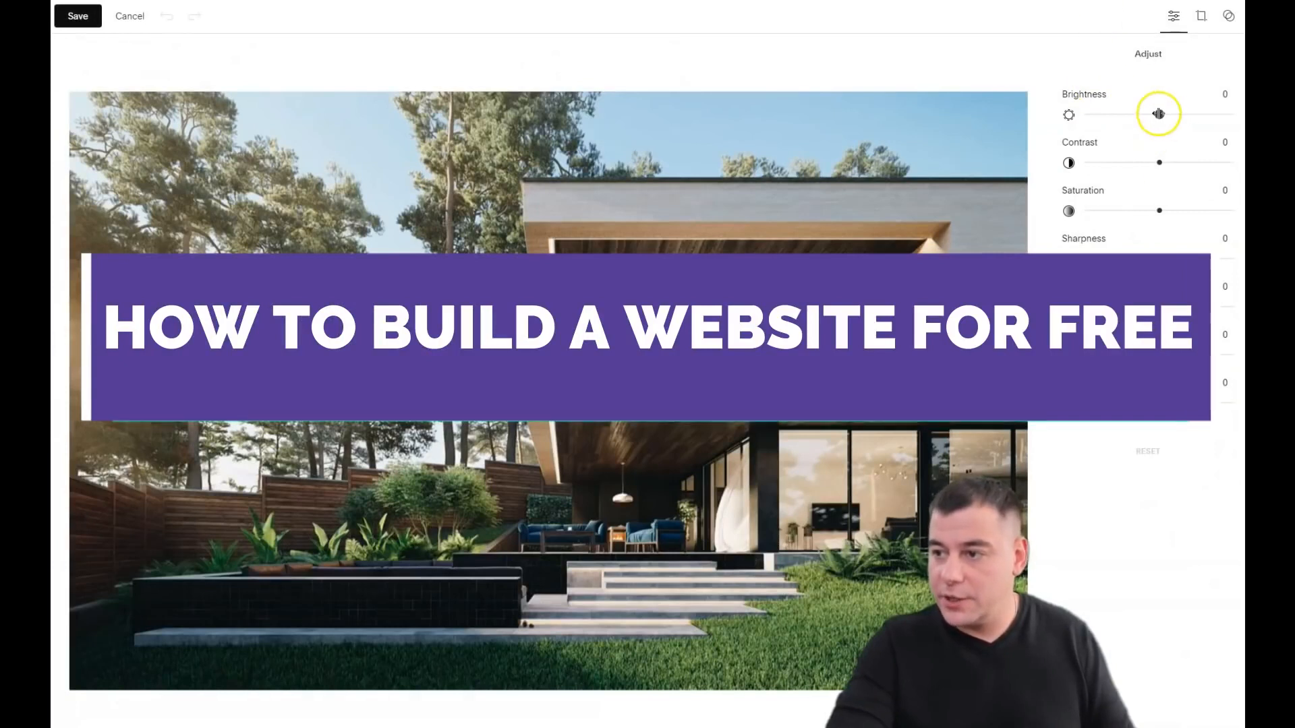
{"action": "left_click_drag", "start_coordinate": [1159, 115], "coordinate": [1102, 115]}
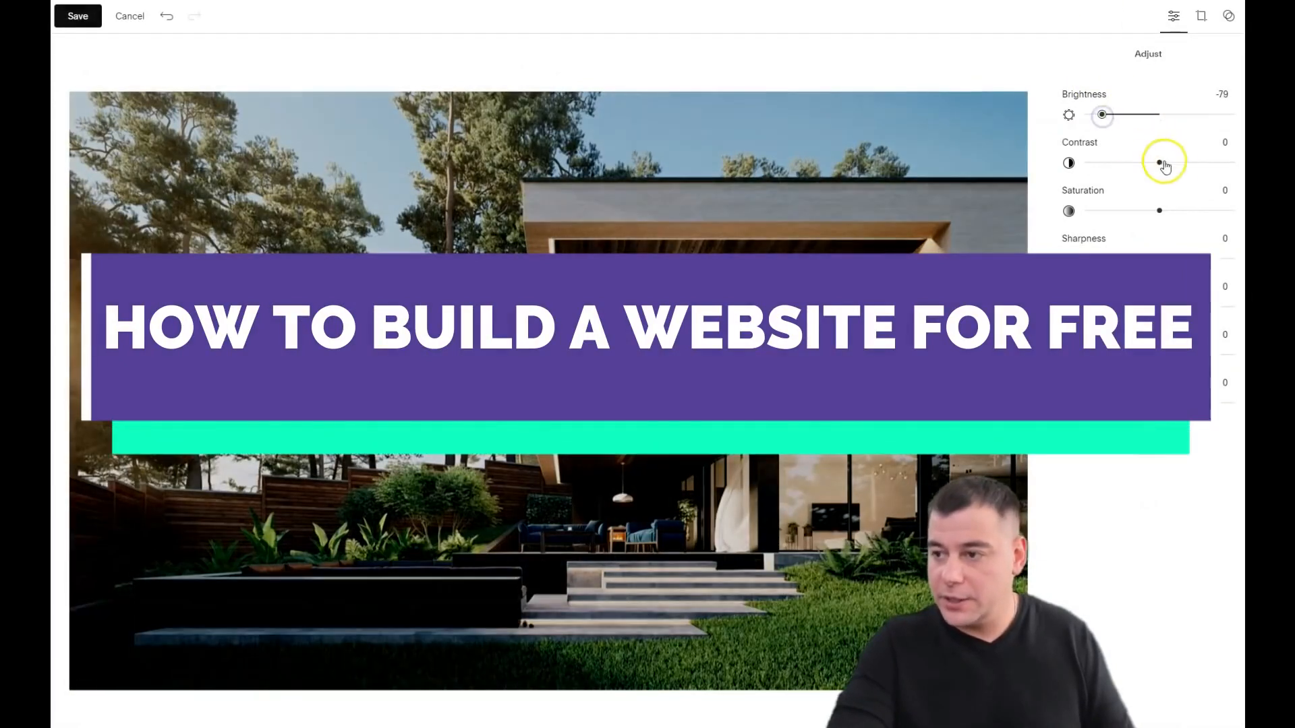
{"action": "left_click_drag", "start_coordinate": [1159, 355], "coordinate": [1171, 354]}
{"action": "left_click_drag", "start_coordinate": [1159, 403], "coordinate": [1211, 403]}
{"action": "left_click_drag", "start_coordinate": [1158, 212], "coordinate": [1129, 212]}
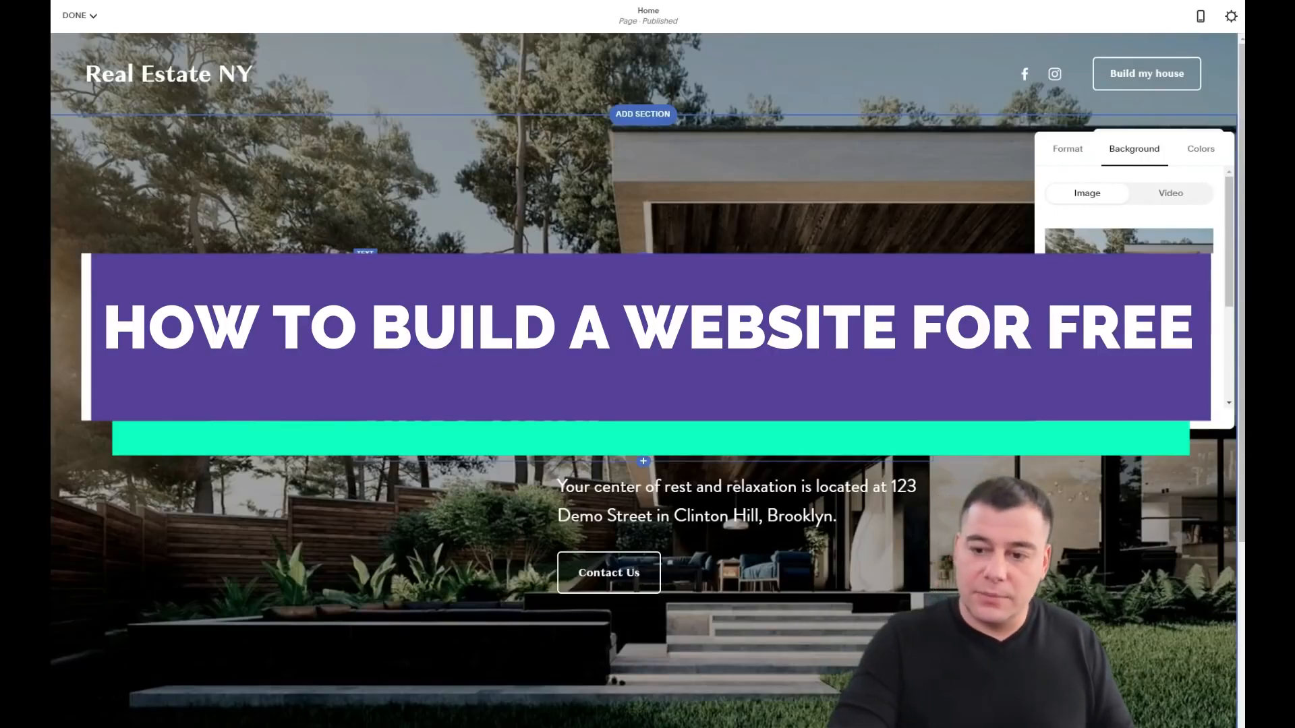
Replace the hero heading with "We can build your dream house".
{"action": "left_click", "coordinate": [582, 436]}
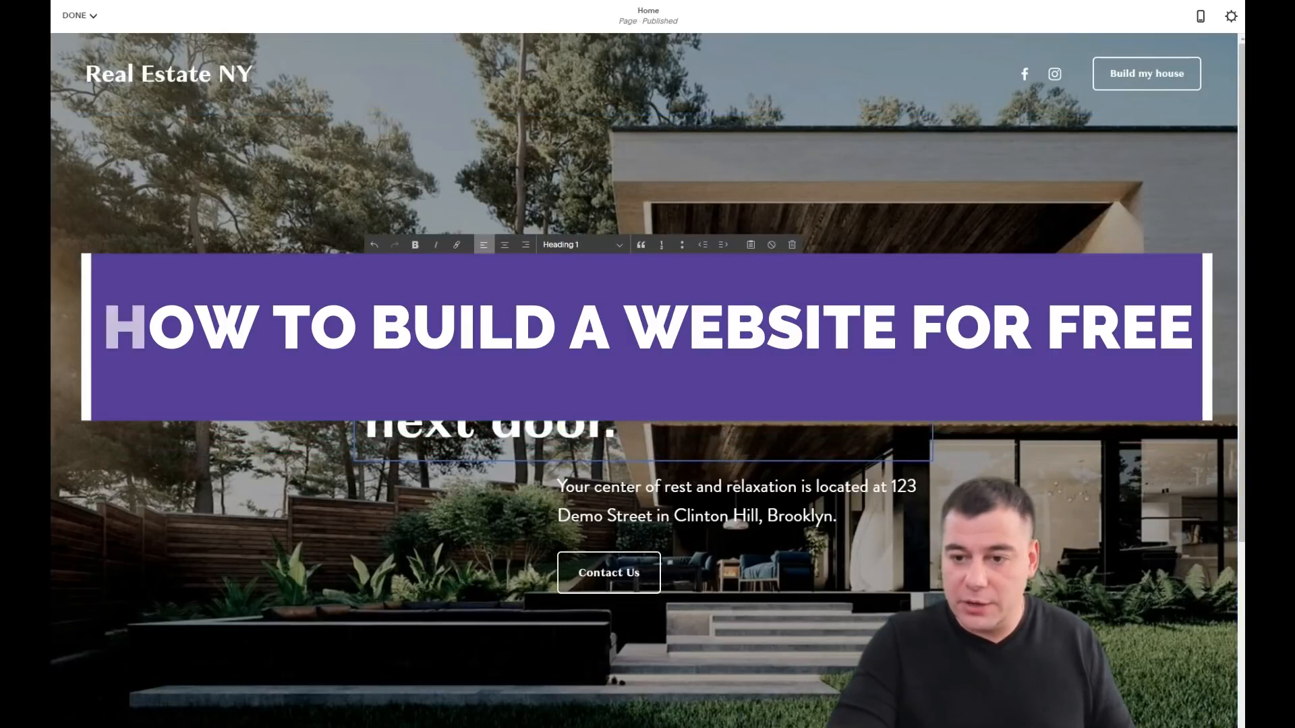
{"action": "key", "text": "ctrl+a"}
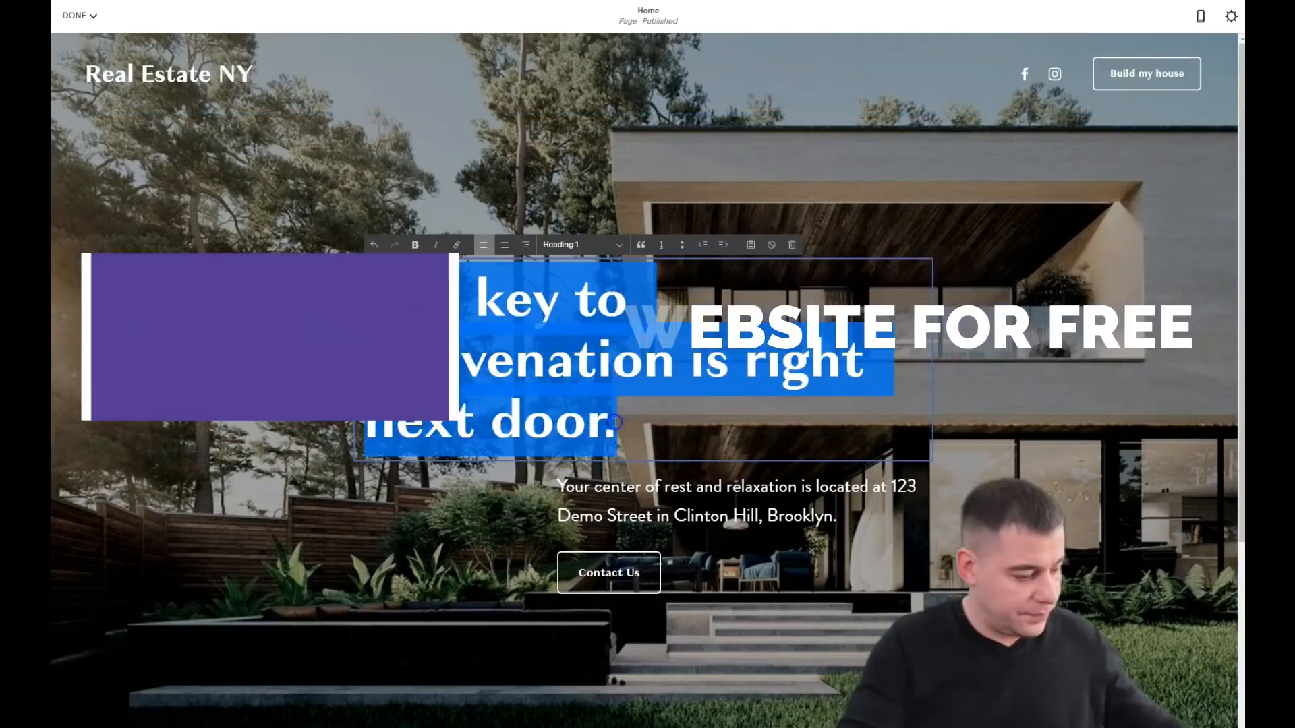
{"action": "key", "text": "BackSpace"}
{"action": "type", "text": "We can build your dream house"}
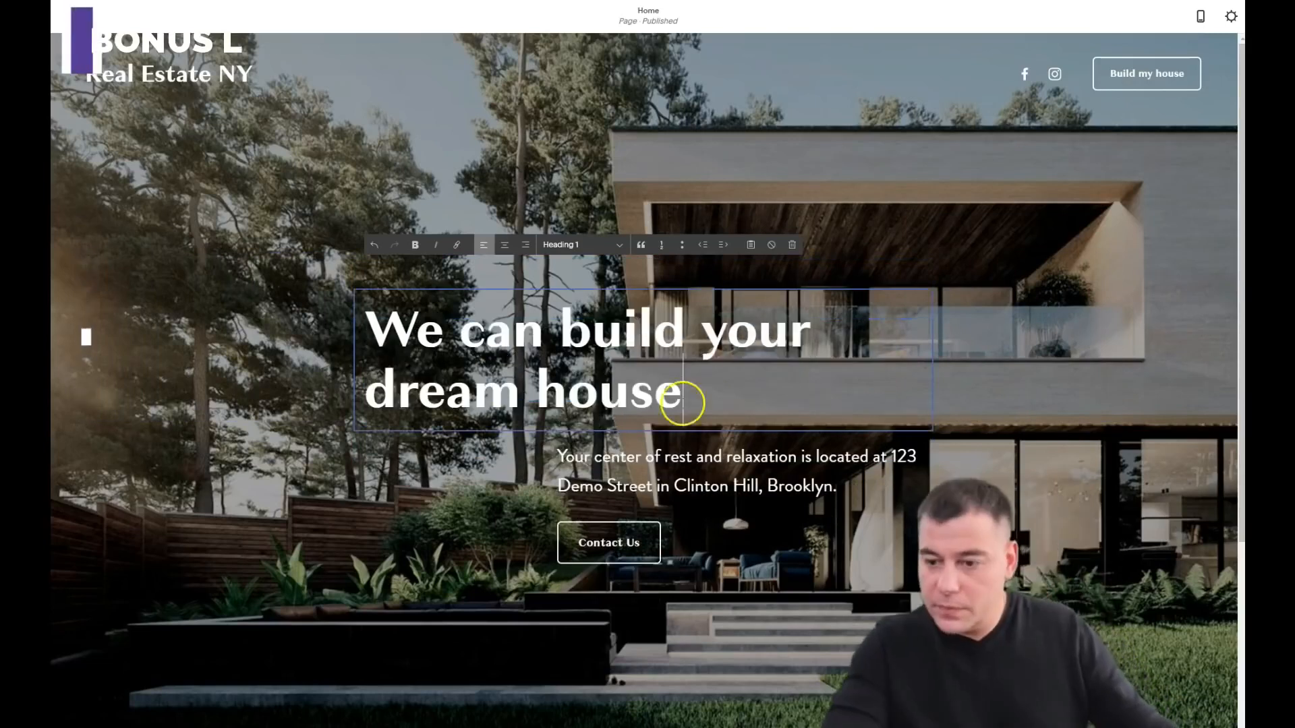
Replace the paragraph below the hero heading with "Just contact us now!".
{"action": "double_click", "coordinate": [867, 508]}
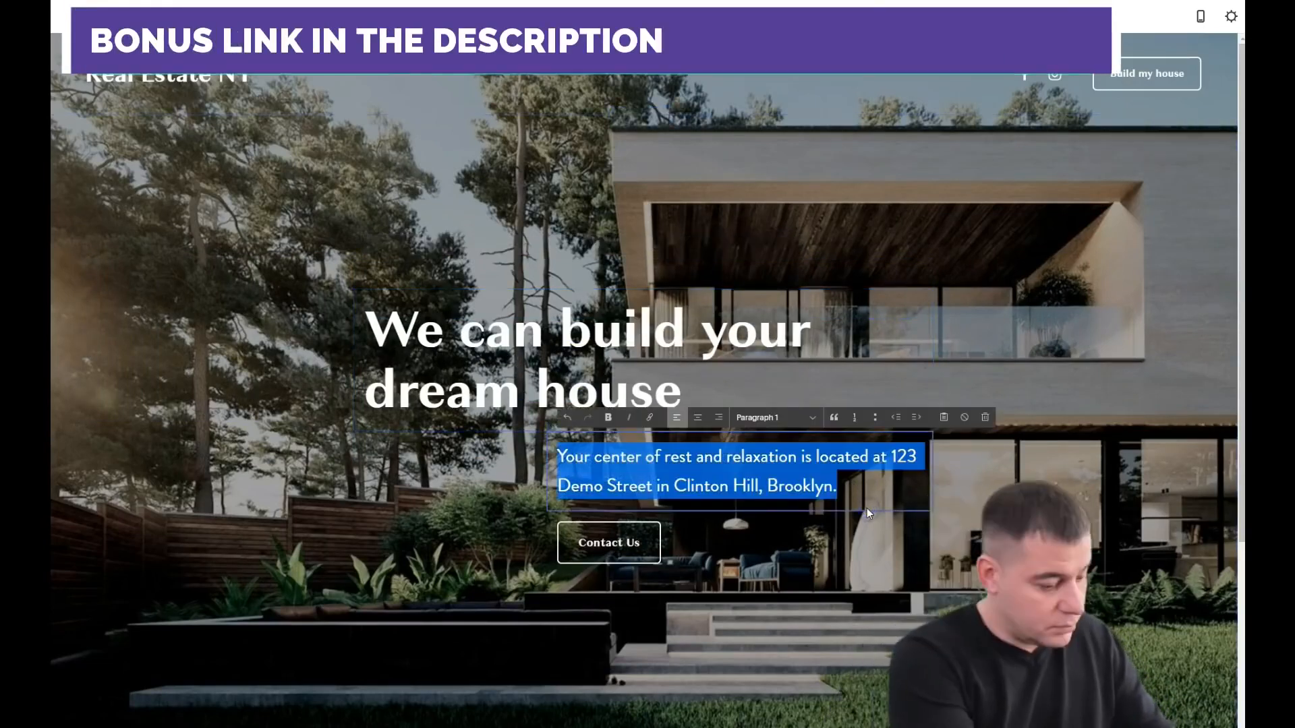
{"action": "type", "text": "Just contact us now !"}
{"action": "left_click", "coordinate": [766, 529]}
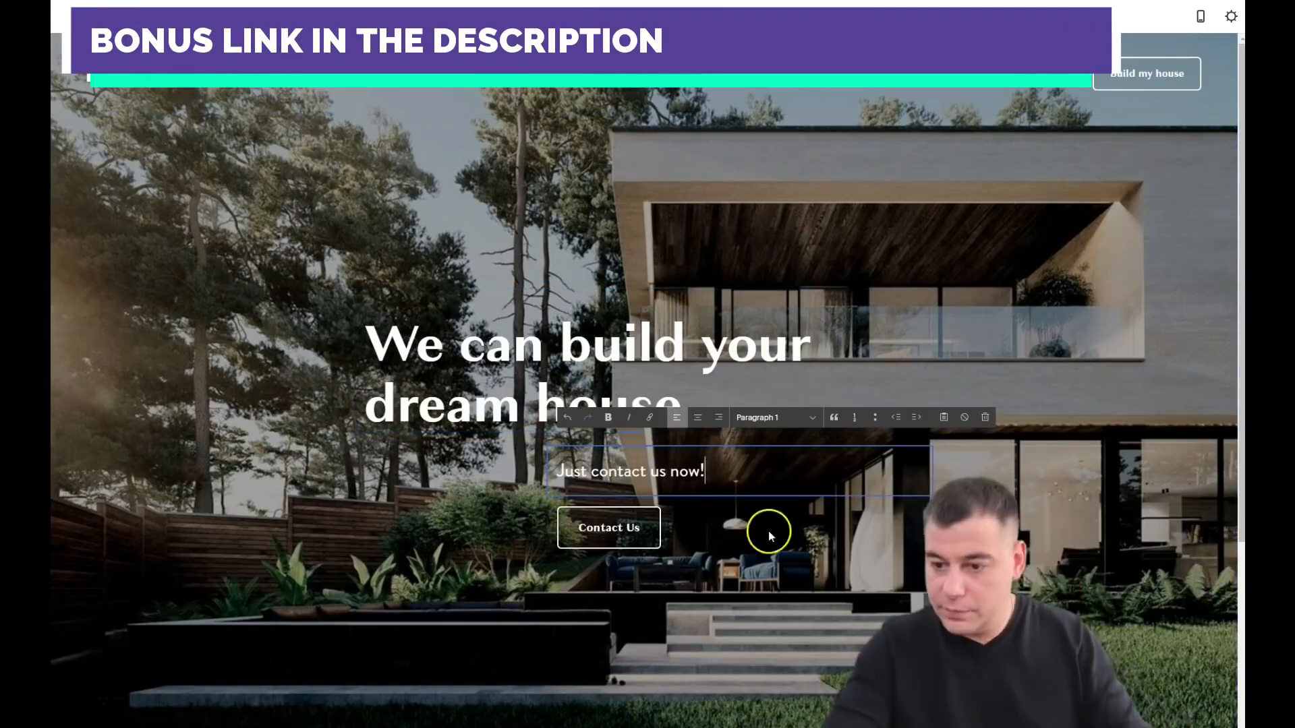
Open the Contact Us button's settings, review its size options and try center alignment before returning to left.
{"action": "left_click", "coordinate": [562, 496]}
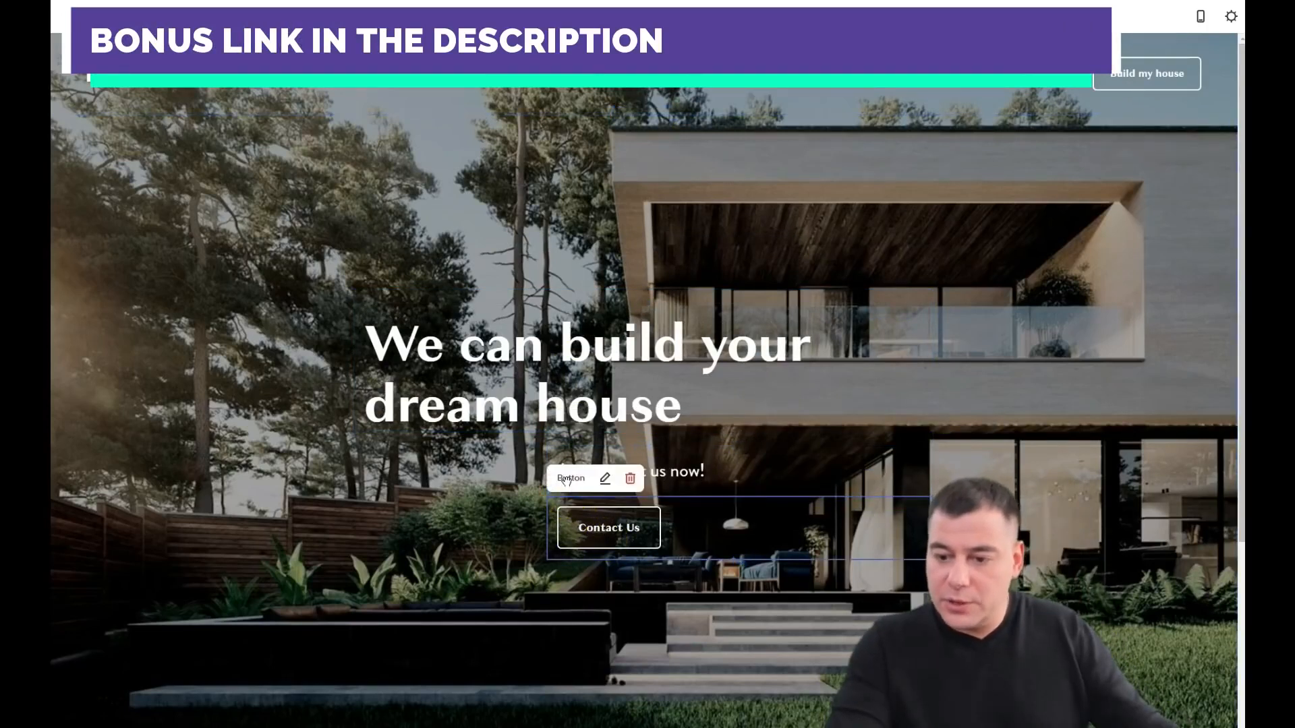
{"action": "left_click", "coordinate": [606, 479]}
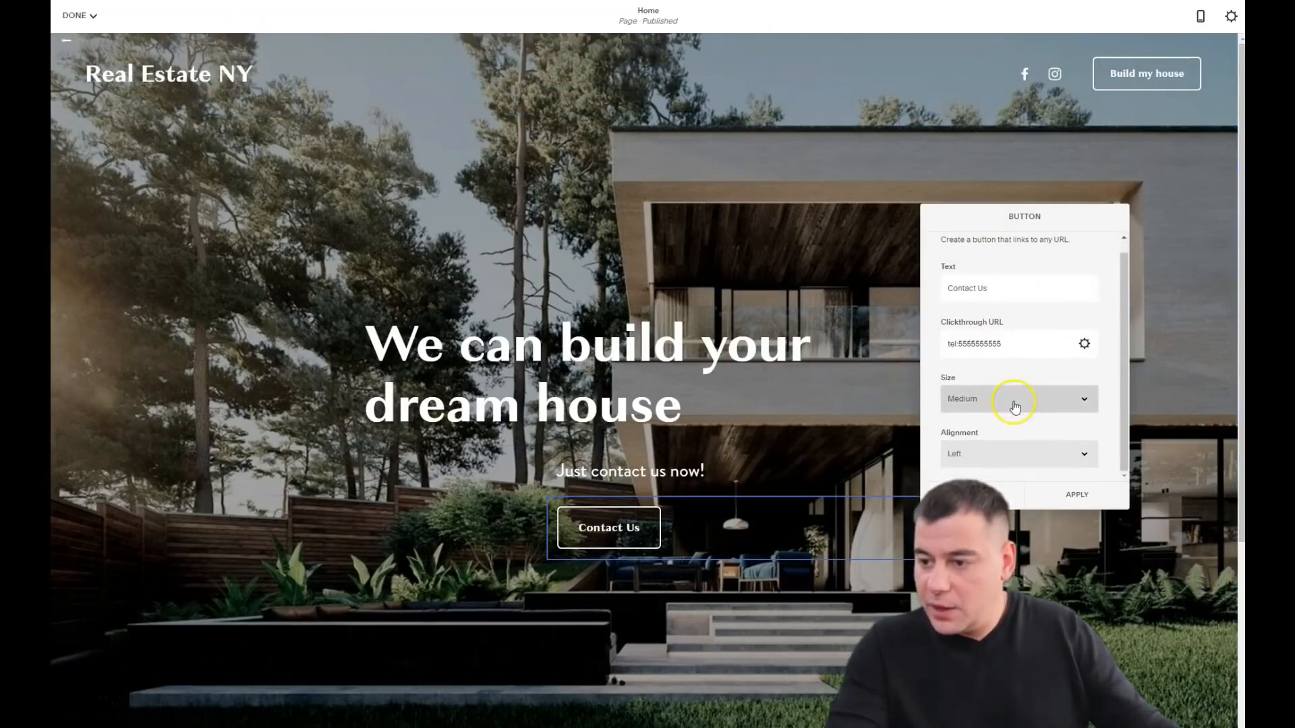
{"action": "left_click", "coordinate": [1084, 412]}
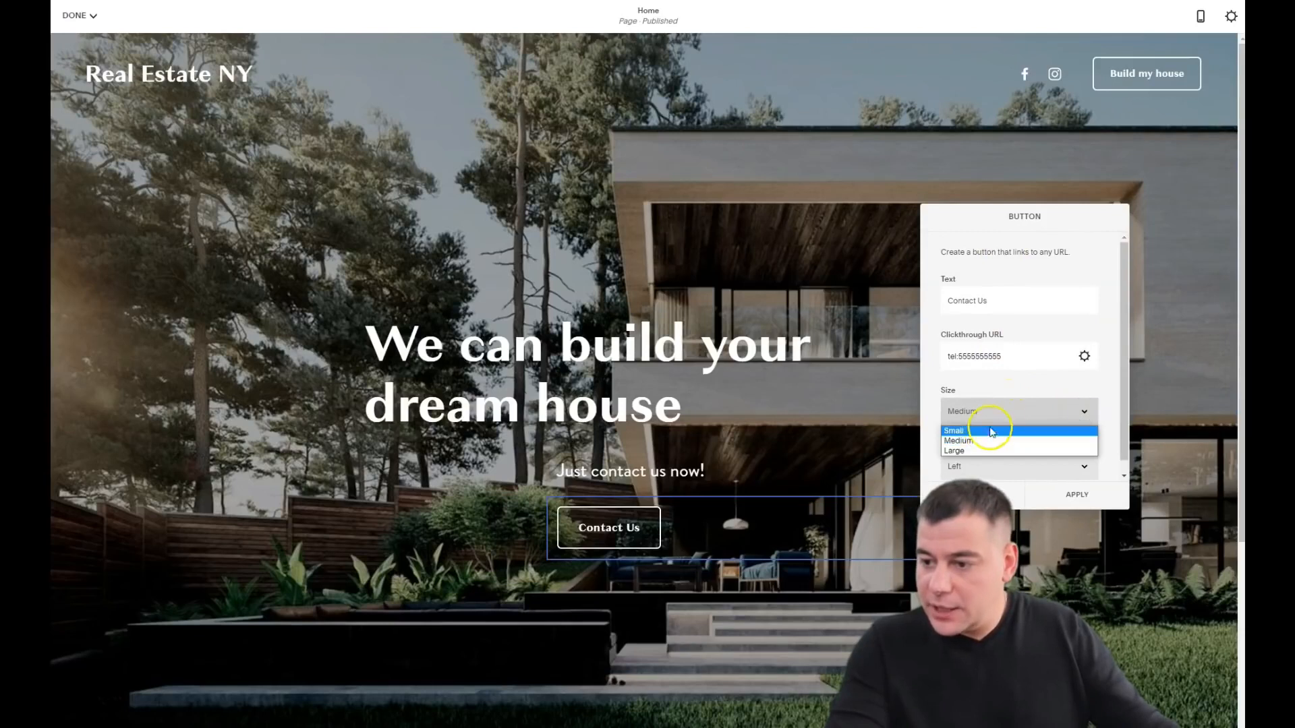
{"action": "left_click", "coordinate": [1062, 413]}
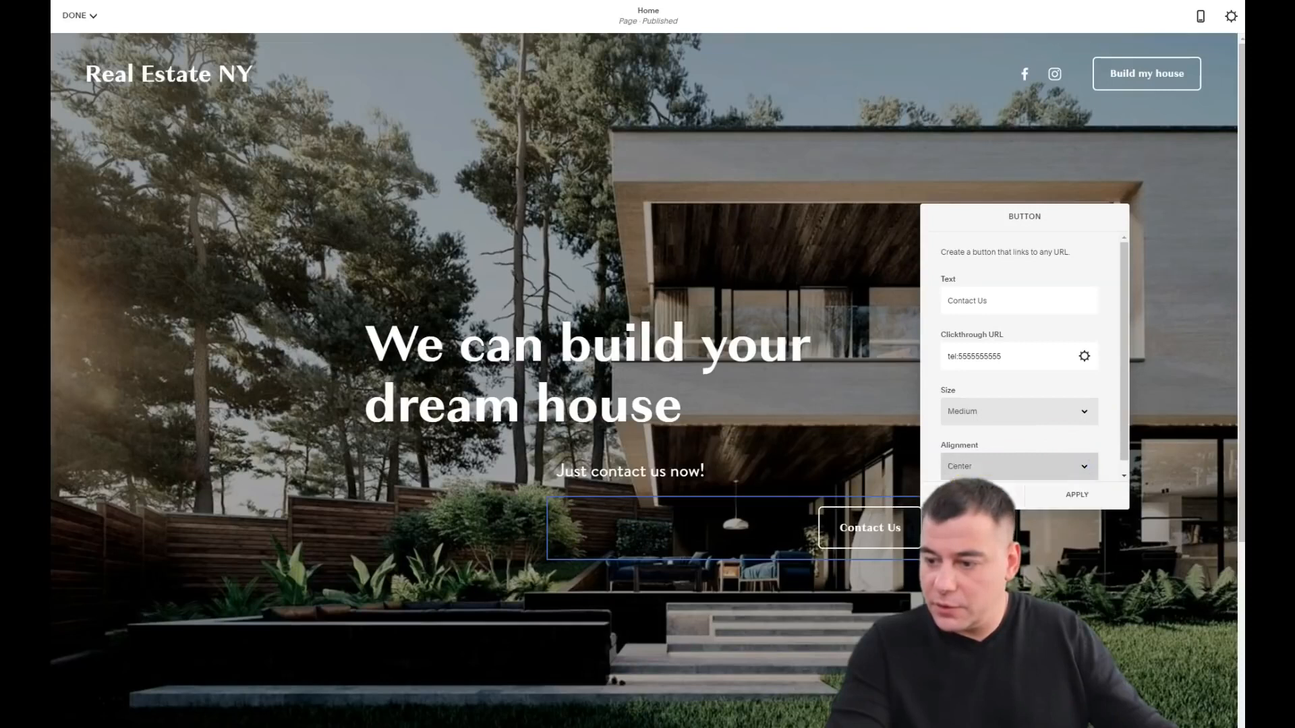
{"action": "left_click", "coordinate": [975, 472]}
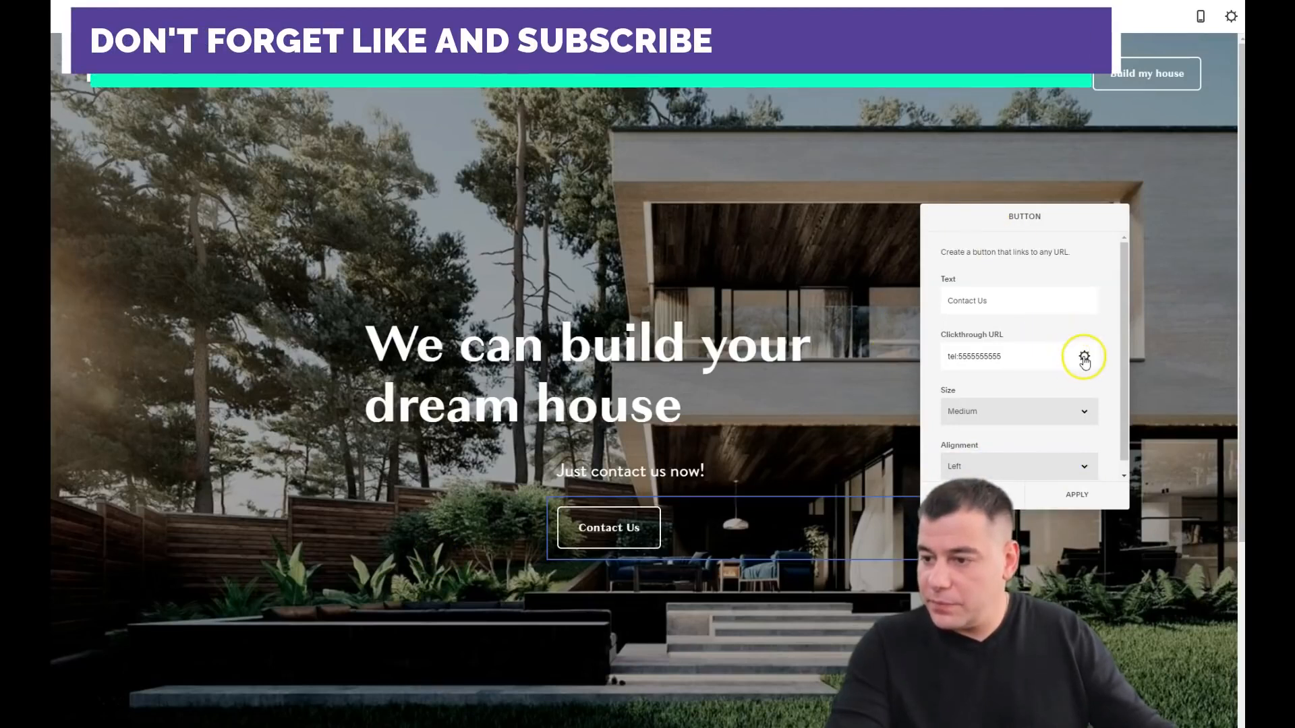
Examine the link types available for the Contact Us button, and close the link editor and button settings.
{"action": "left_click", "coordinate": [1085, 357]}
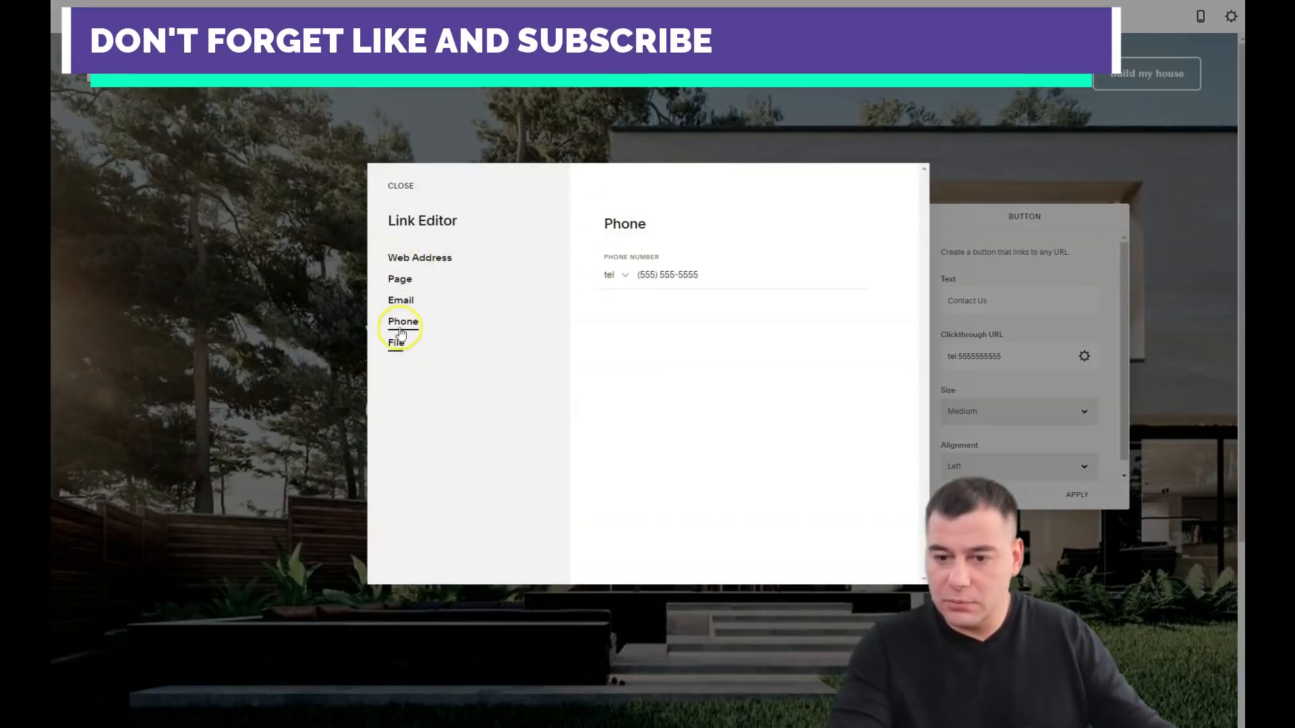
{"action": "left_click", "coordinate": [511, 128]}
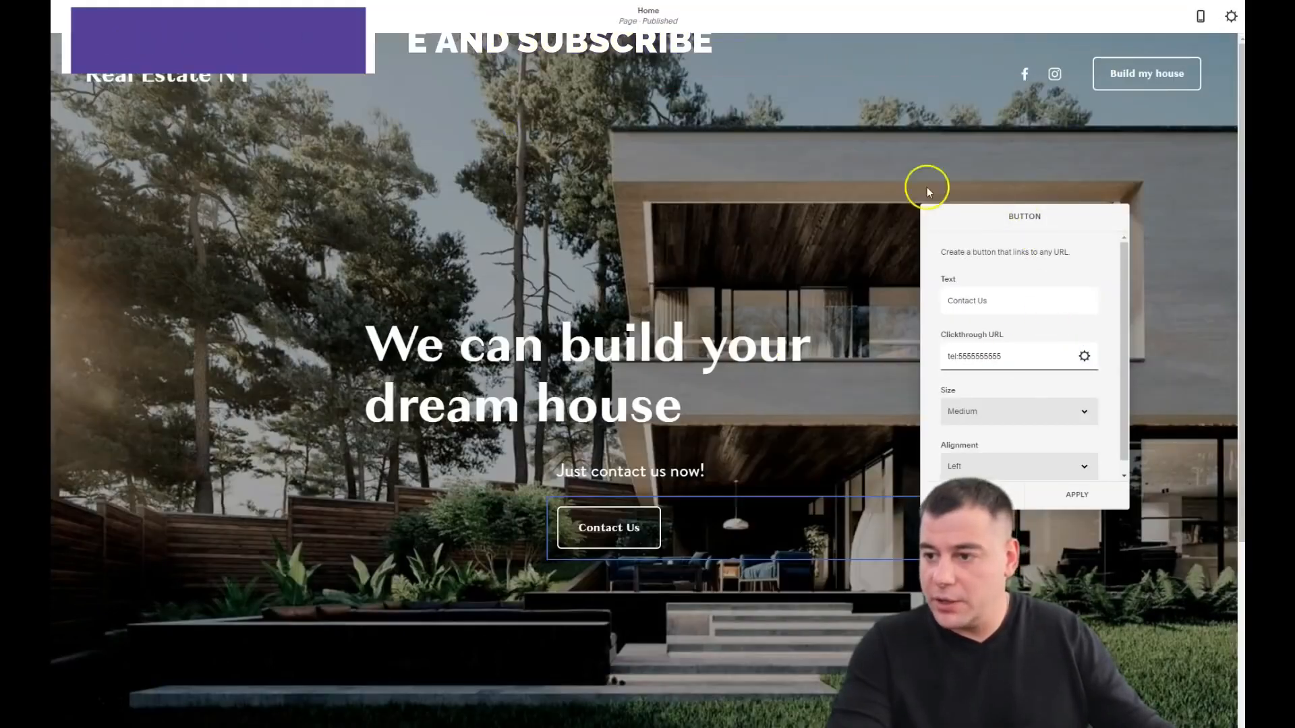
{"action": "left_click", "coordinate": [675, 262]}
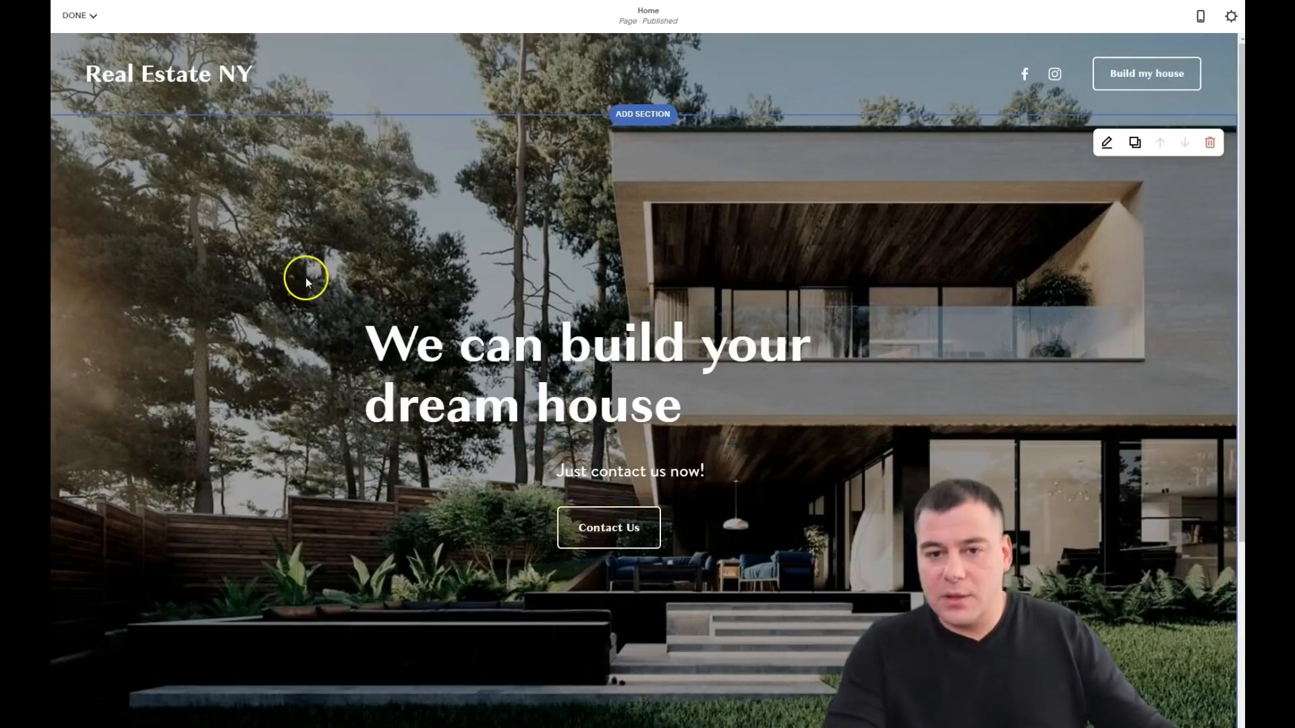
Try placing the Contact Us button above the hero heading and in a column beside it.
{"action": "scroll", "coordinate": [700, 344], "scroll_direction": "down", "scroll_amount": 5}
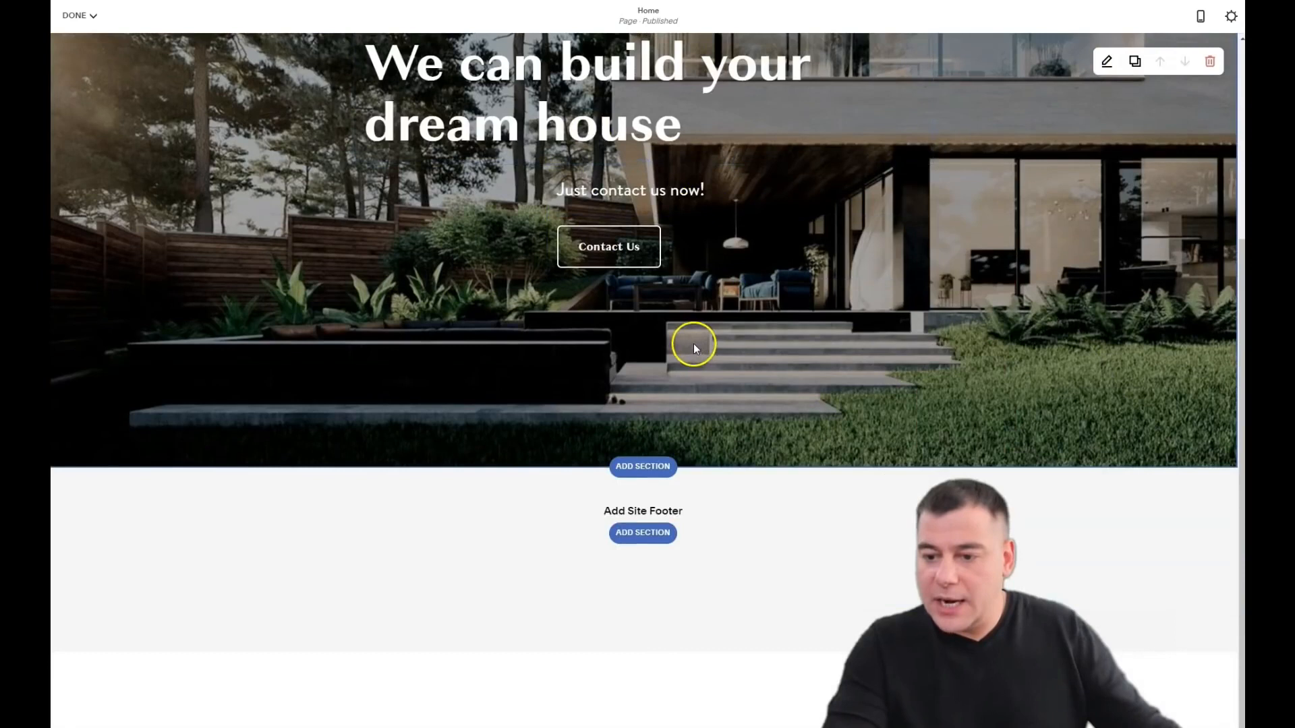
{"action": "scroll", "coordinate": [694, 344], "scroll_direction": "up", "scroll_amount": 5}
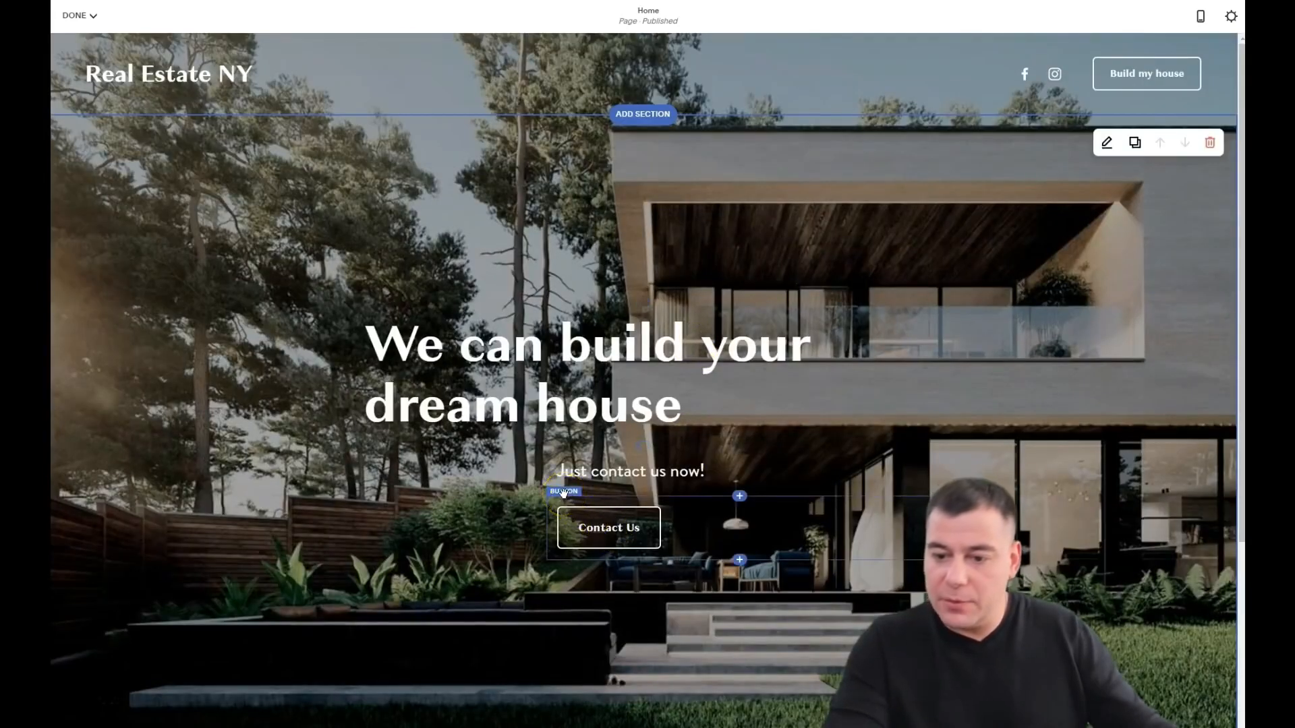
{"action": "left_click_drag", "start_coordinate": [549, 491], "coordinate": [629, 303]}
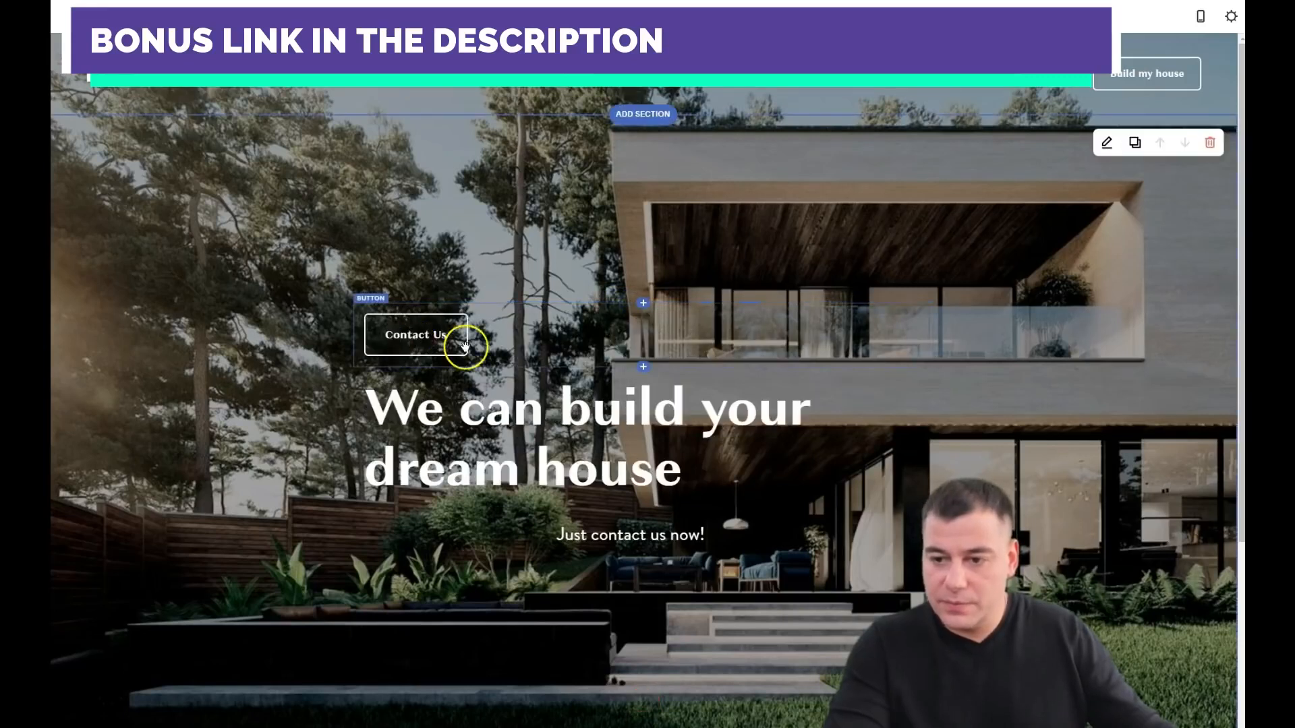
{"action": "left_click_drag", "start_coordinate": [372, 296], "coordinate": [342, 429]}
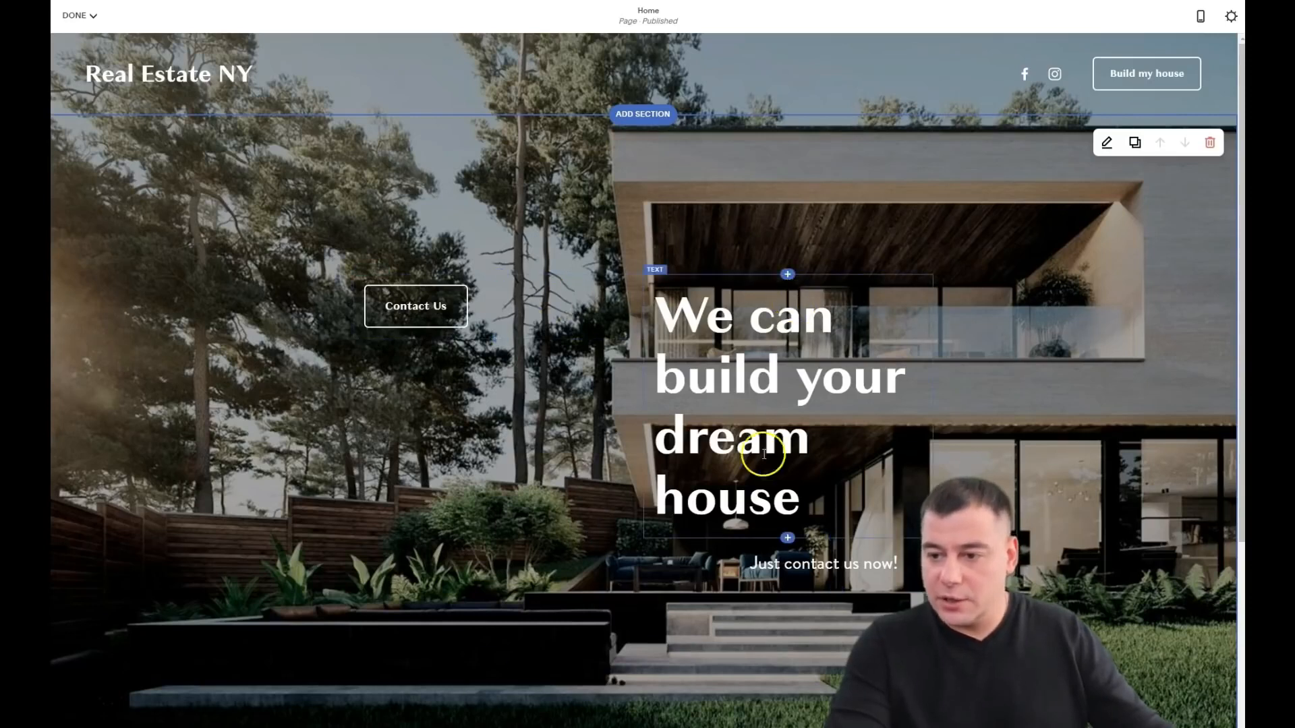
Move the Contact Us button below the "Just contact us now!" text and center it.
{"action": "left_click_drag", "start_coordinate": [375, 325], "coordinate": [511, 402]}
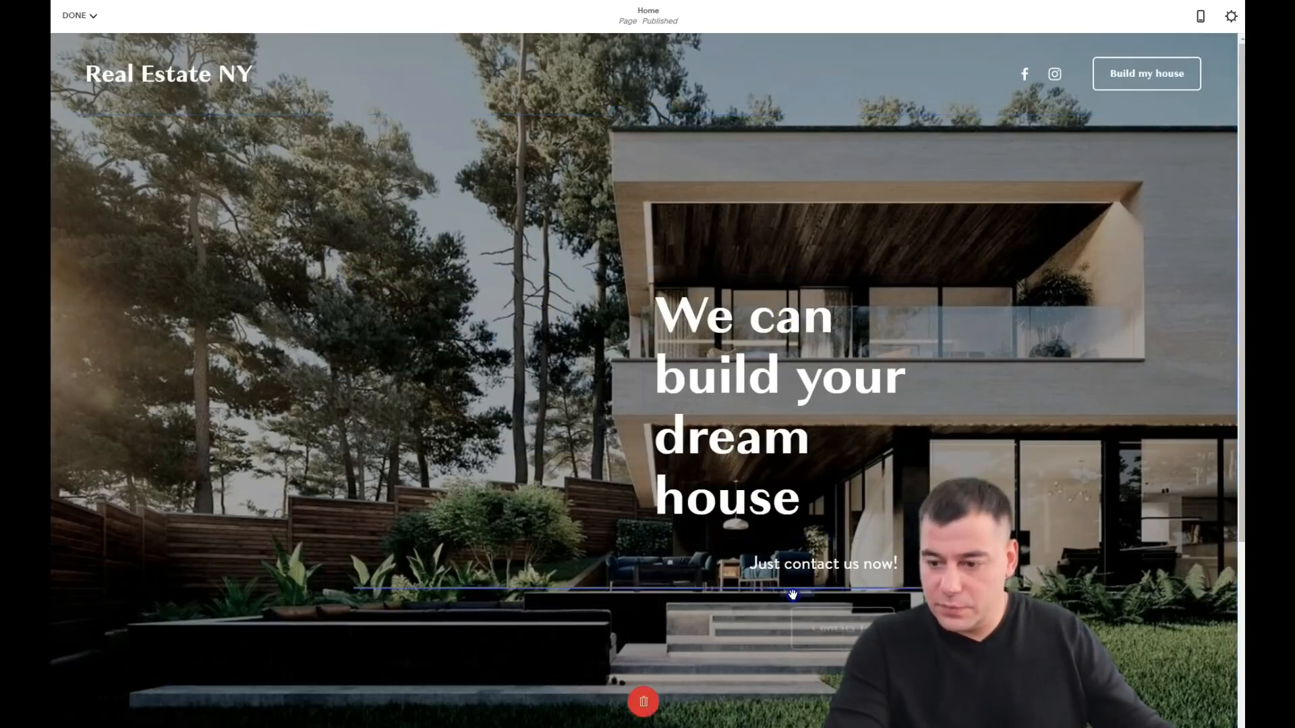
{"action": "left_click", "coordinate": [370, 496]}
{"action": "left_click", "coordinate": [411, 479]}
{"action": "scroll", "coordinate": [691, 453], "scroll_direction": "down", "scroll_amount": 4}
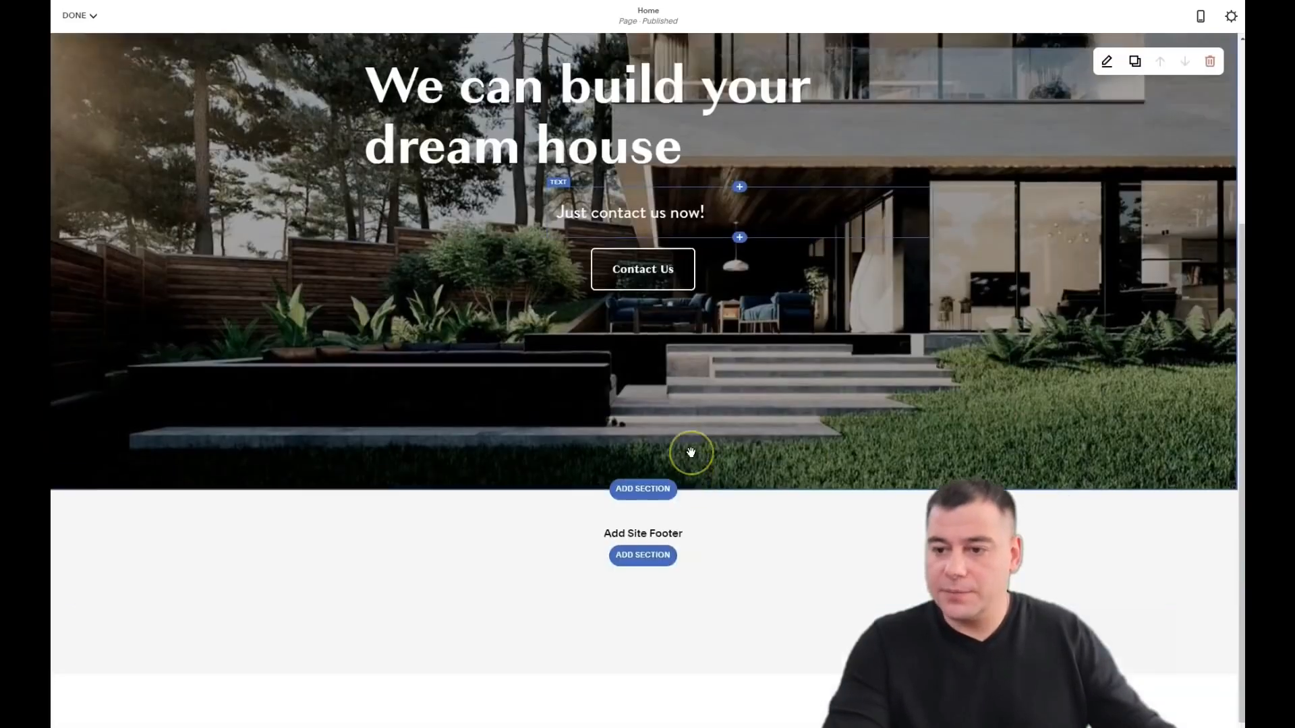
Add a Video section below the hero, using the layout with centered heading and text above one large video.
{"action": "scroll", "coordinate": [691, 453], "scroll_direction": "up", "scroll_amount": 4}
{"action": "scroll", "coordinate": [690, 453], "scroll_direction": "down", "scroll_amount": 4}
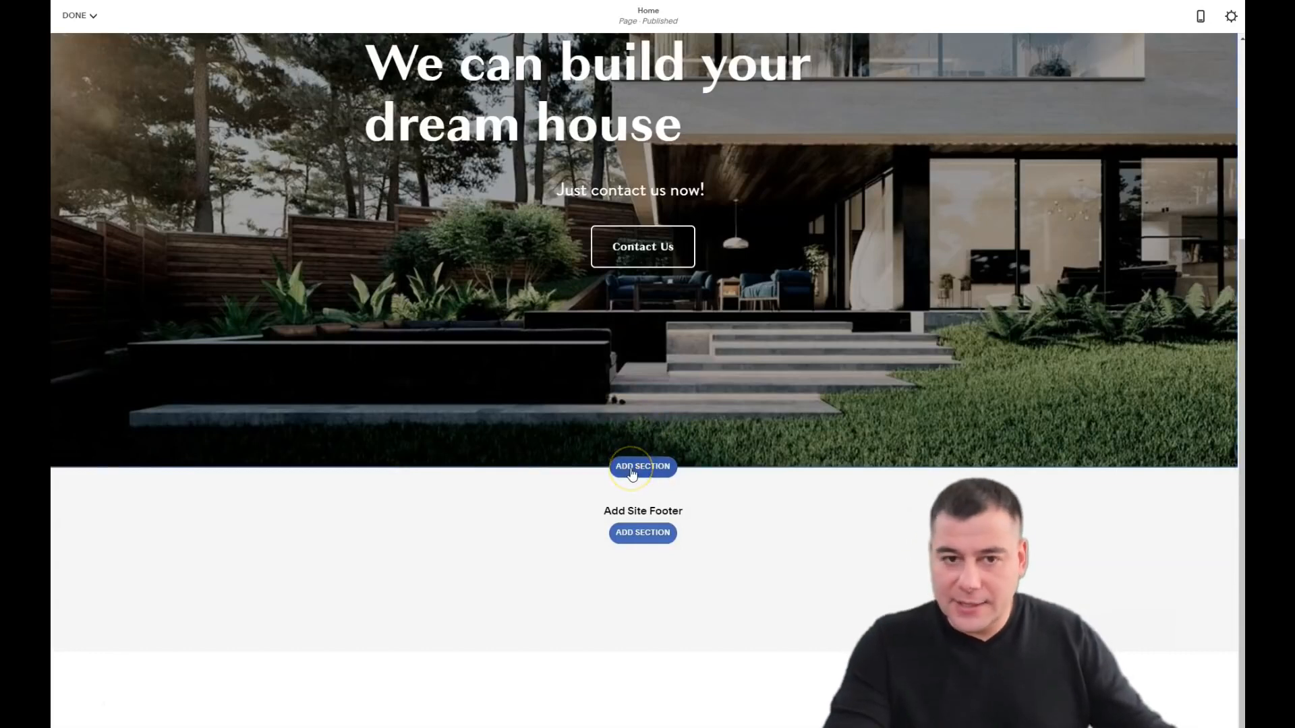
{"action": "left_click", "coordinate": [632, 473]}
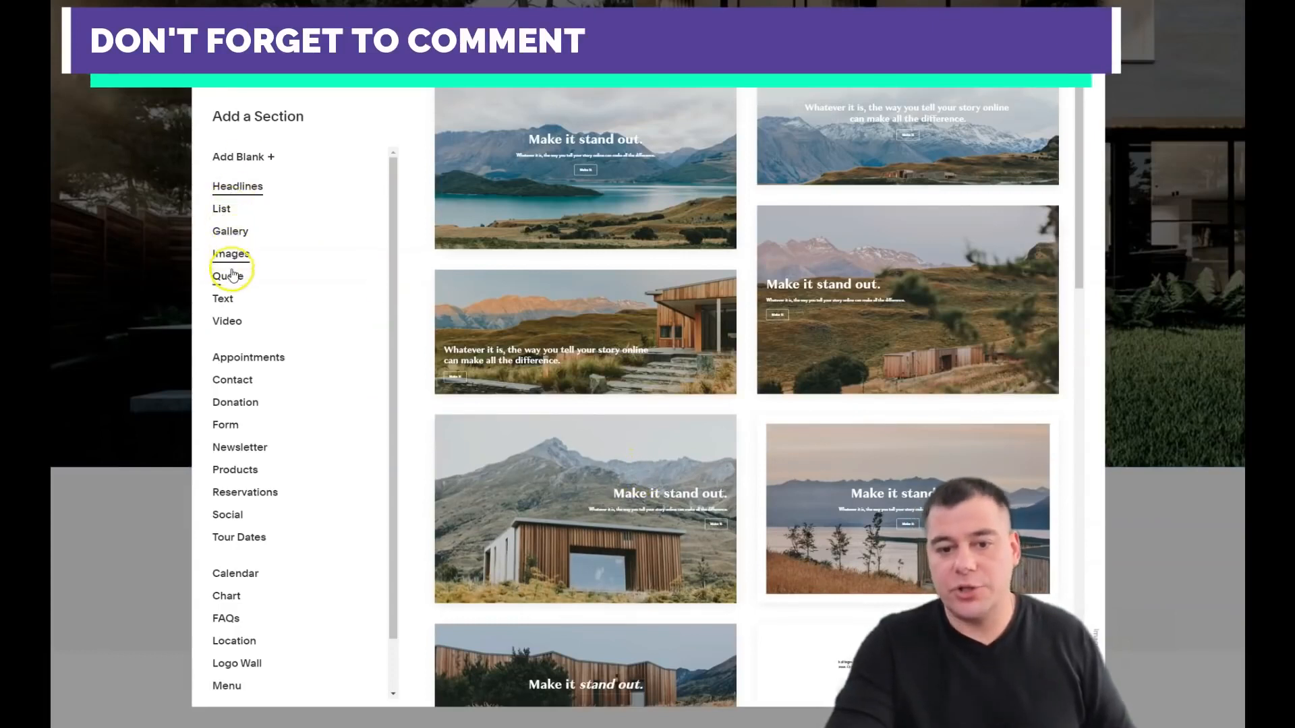
{"action": "left_click", "coordinate": [227, 322]}
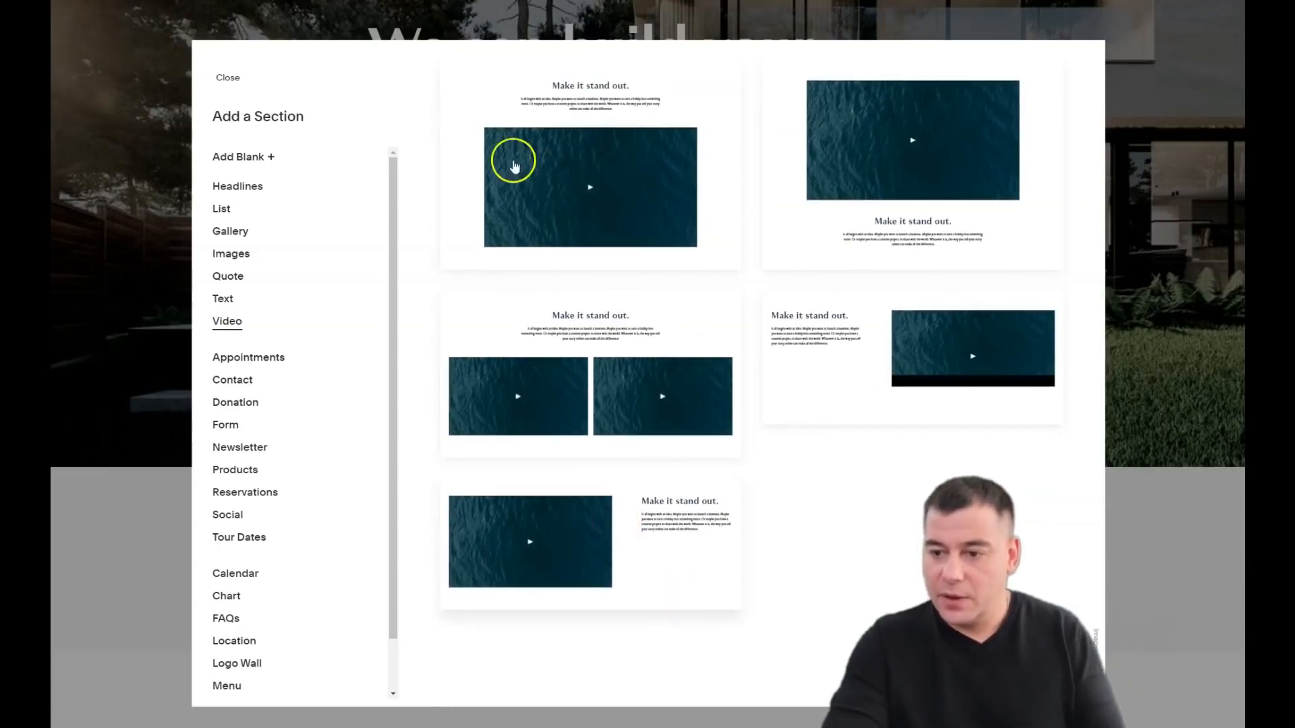
{"action": "left_click", "coordinate": [616, 198]}
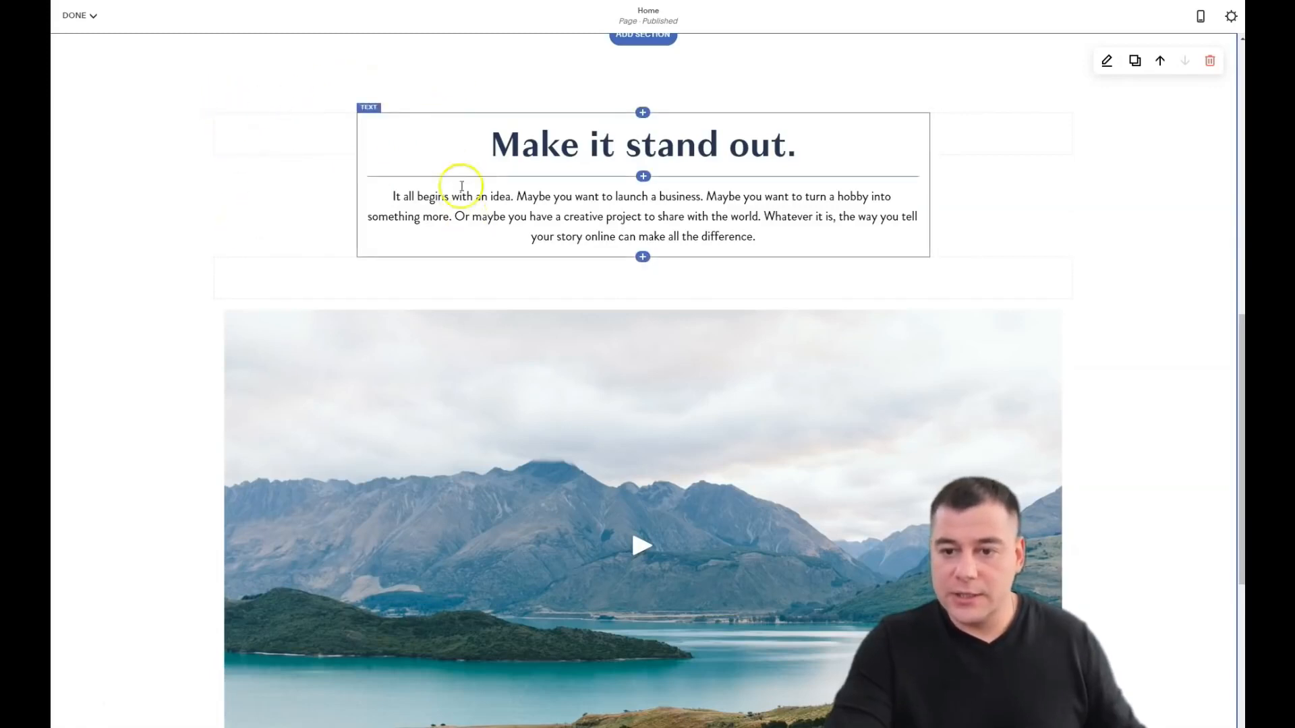
Replace the video section's heading with "Just check what we can" and format it as Heading 1.
{"action": "left_click_drag", "start_coordinate": [816, 151], "coordinate": [477, 142]}
{"action": "type", "text": "ck what we can"}
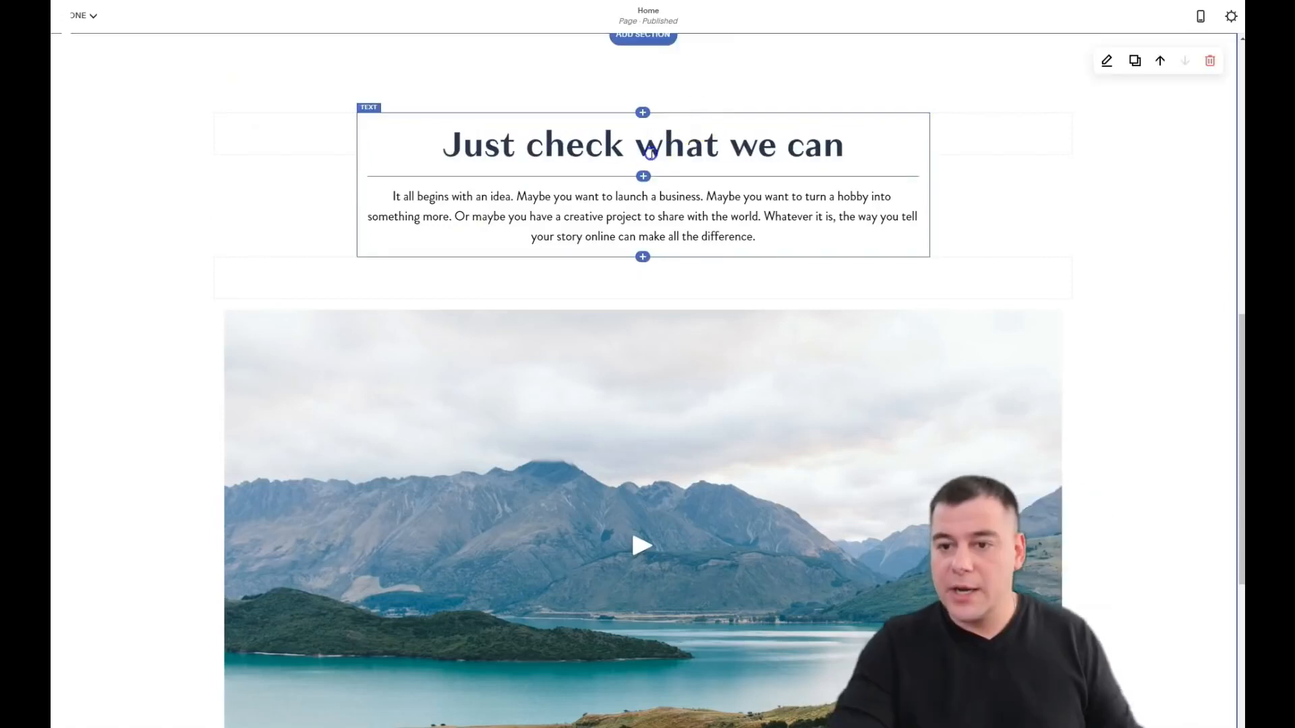
{"action": "left_click", "coordinate": [661, 145]}
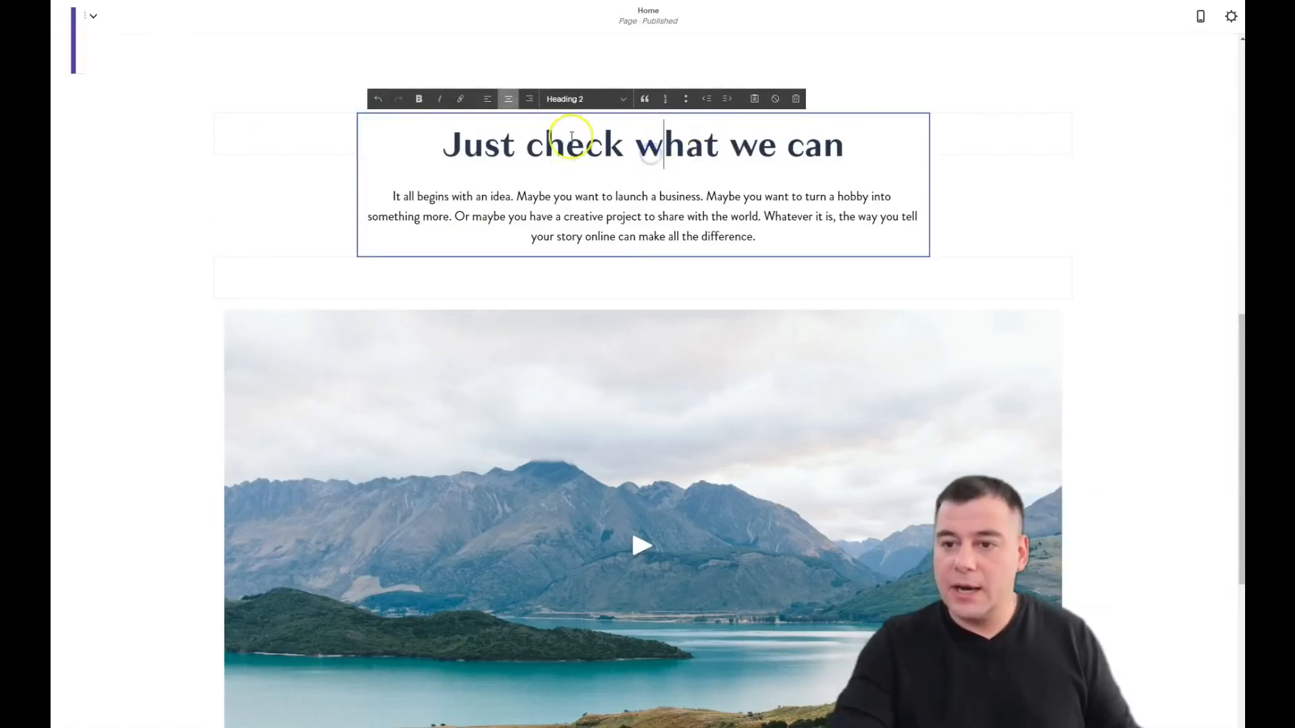
{"action": "left_click", "coordinate": [623, 101]}
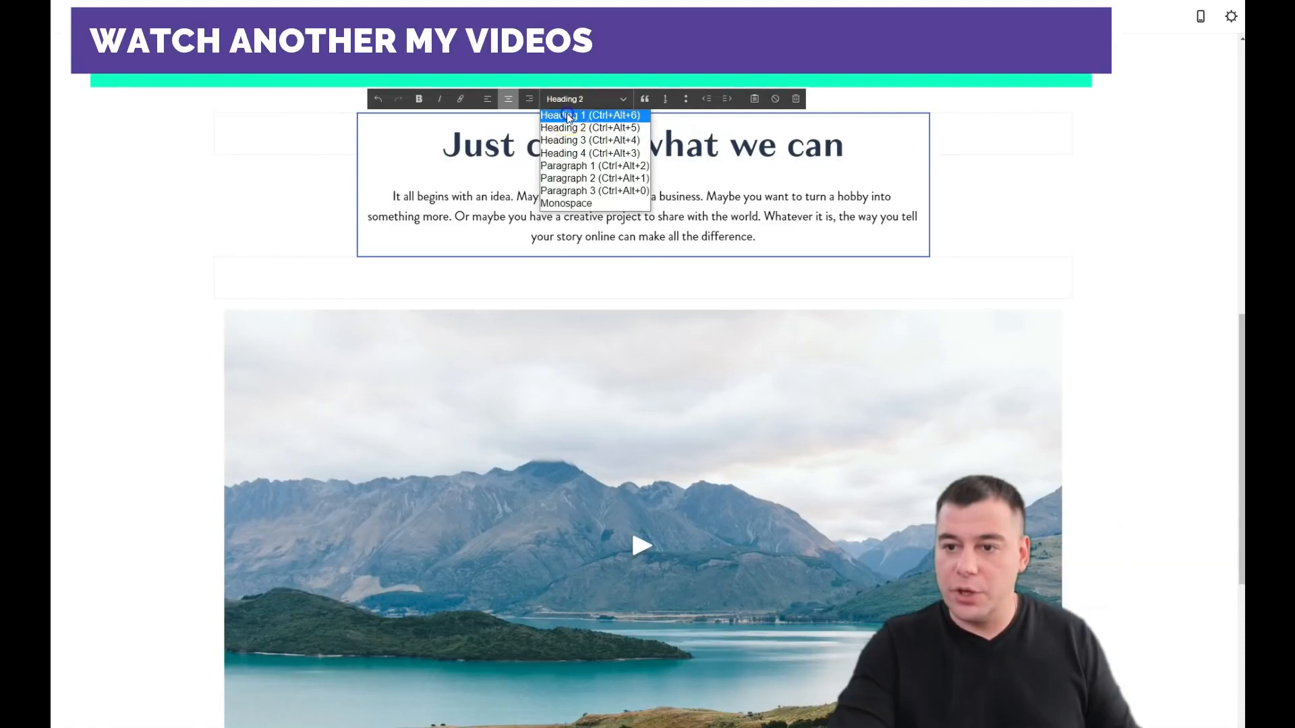
{"action": "left_click", "coordinate": [569, 116]}
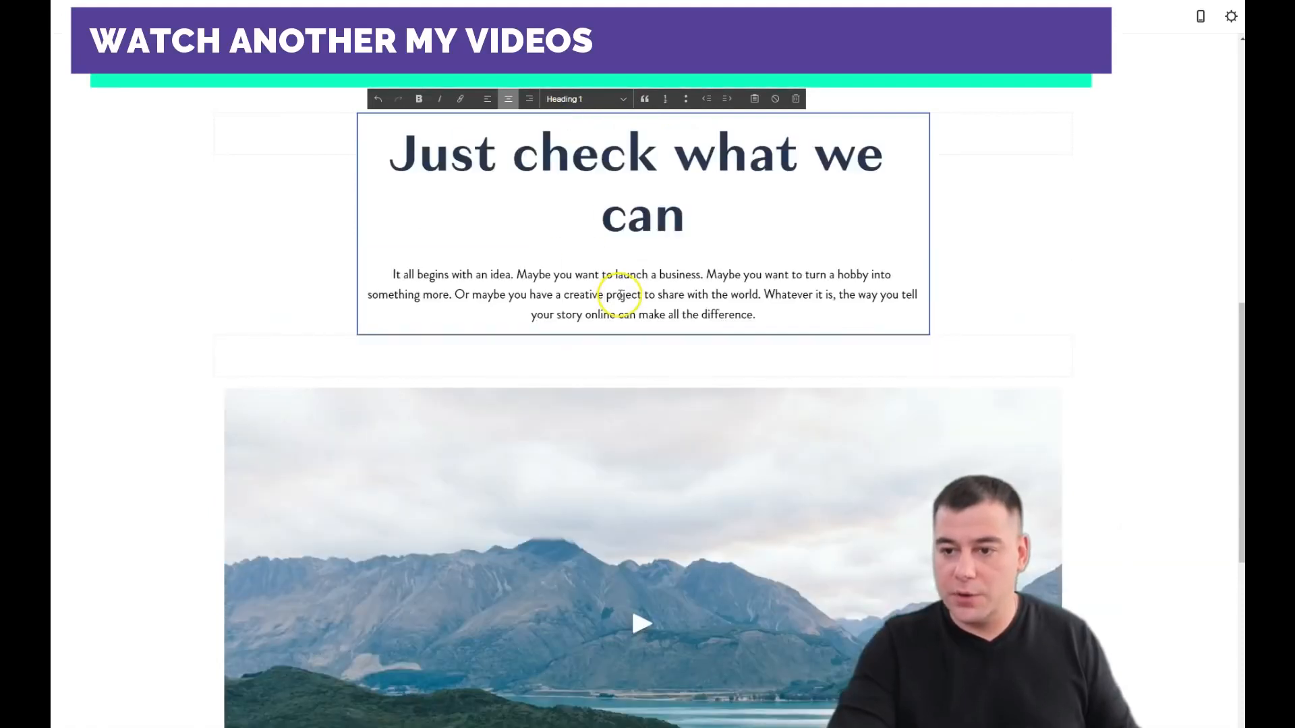
Delete the spacer blocks on both sides of the video section's heading.
{"action": "left_click", "coordinate": [299, 145]}
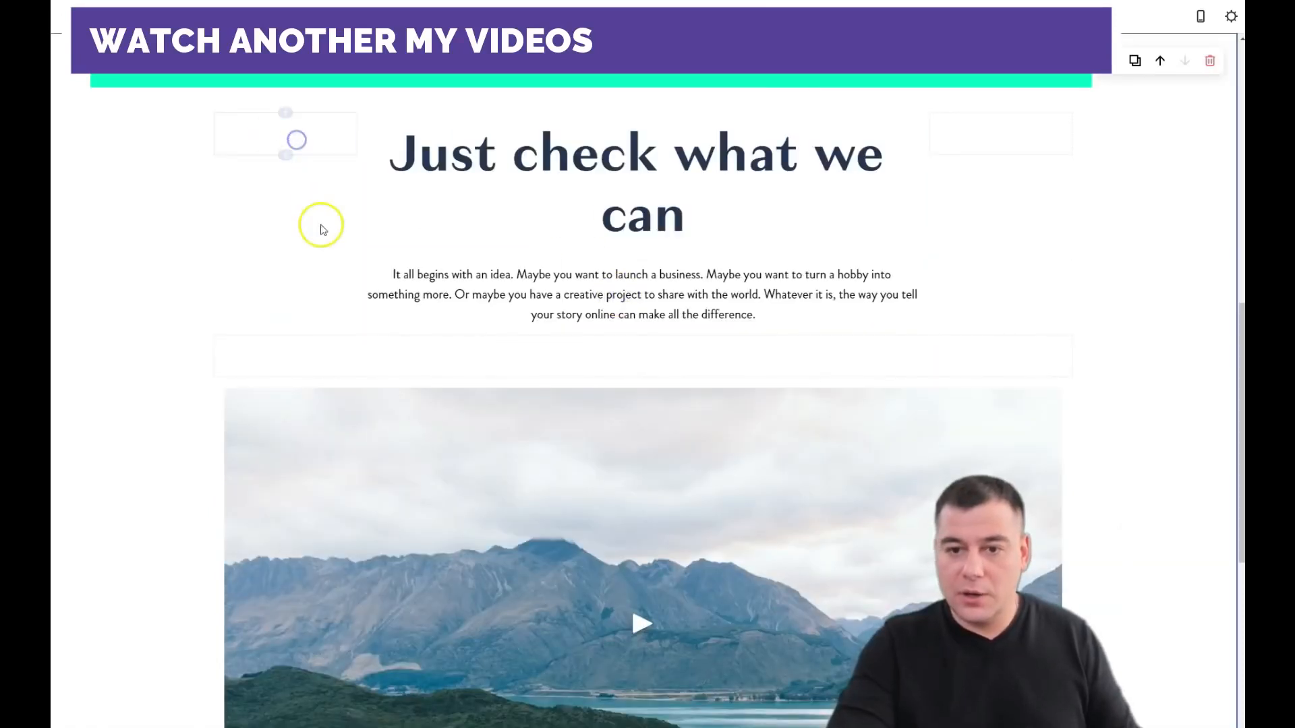
{"action": "left_click", "coordinate": [229, 112]}
{"action": "right_click", "coordinate": [229, 107]}
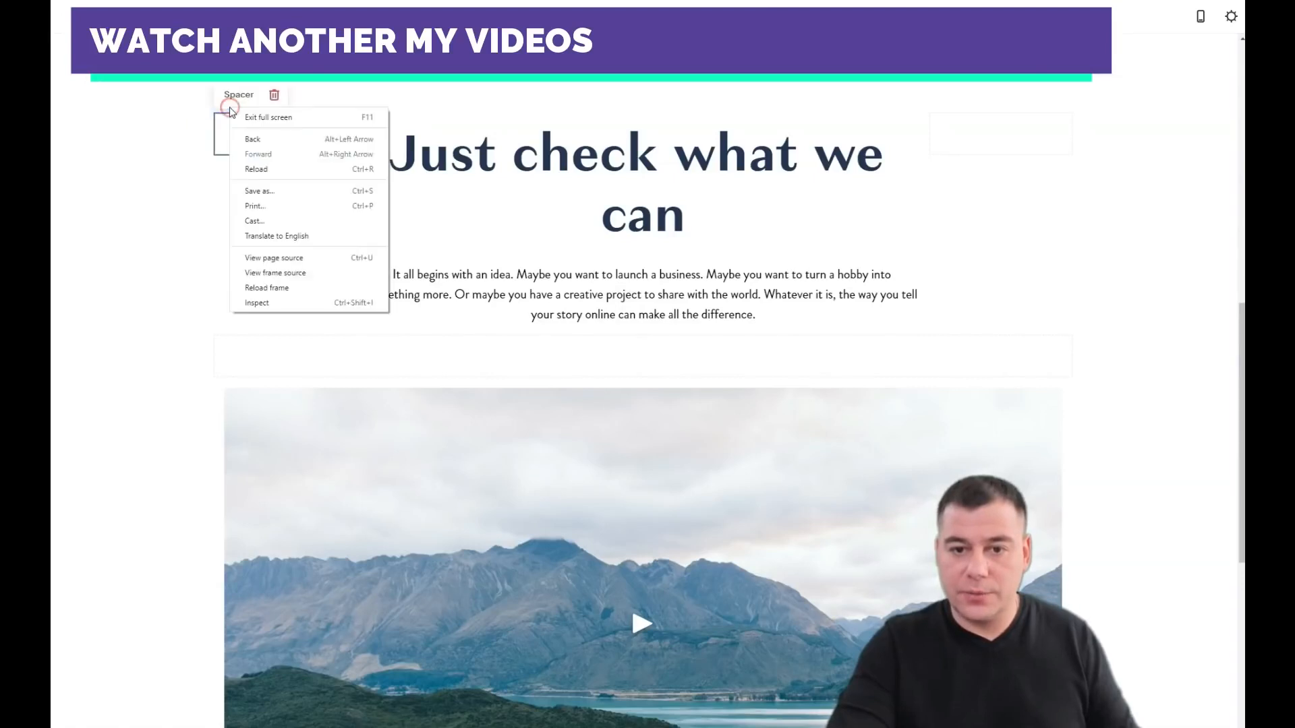
{"action": "left_click", "coordinate": [274, 96]}
{"action": "left_click", "coordinate": [274, 95]}
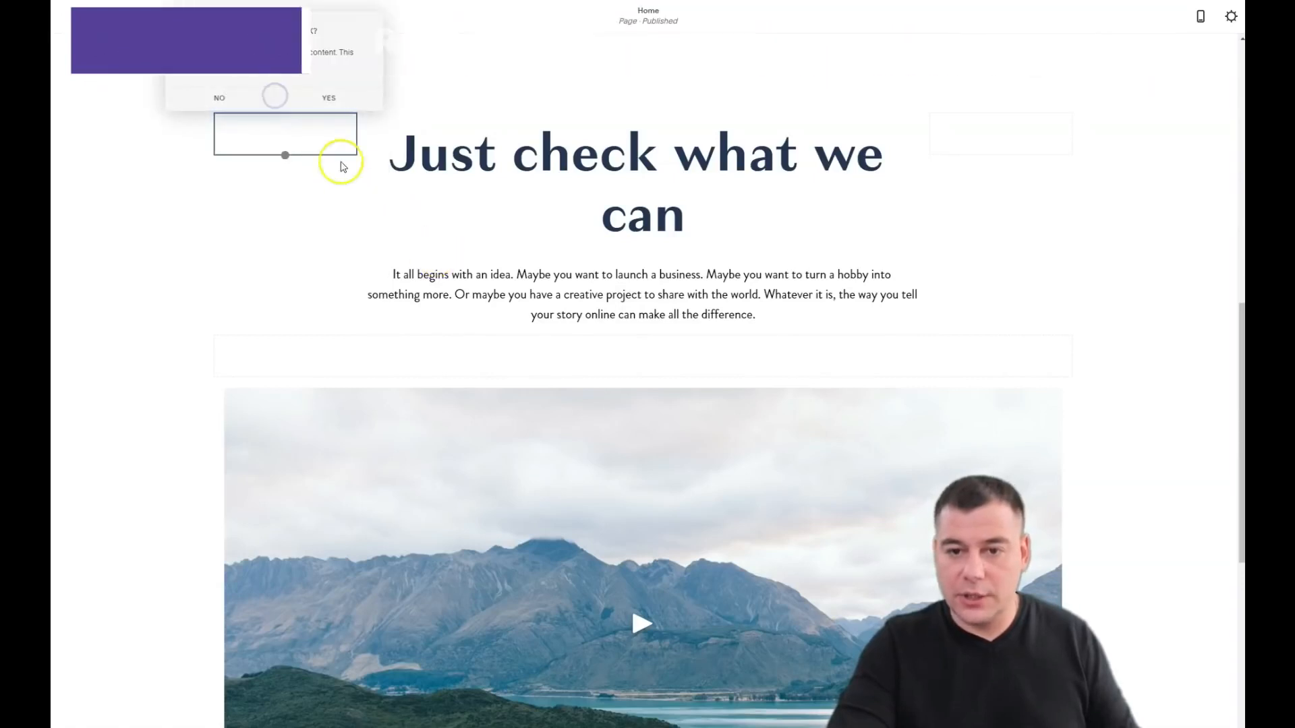
{"action": "left_click", "coordinate": [330, 96]}
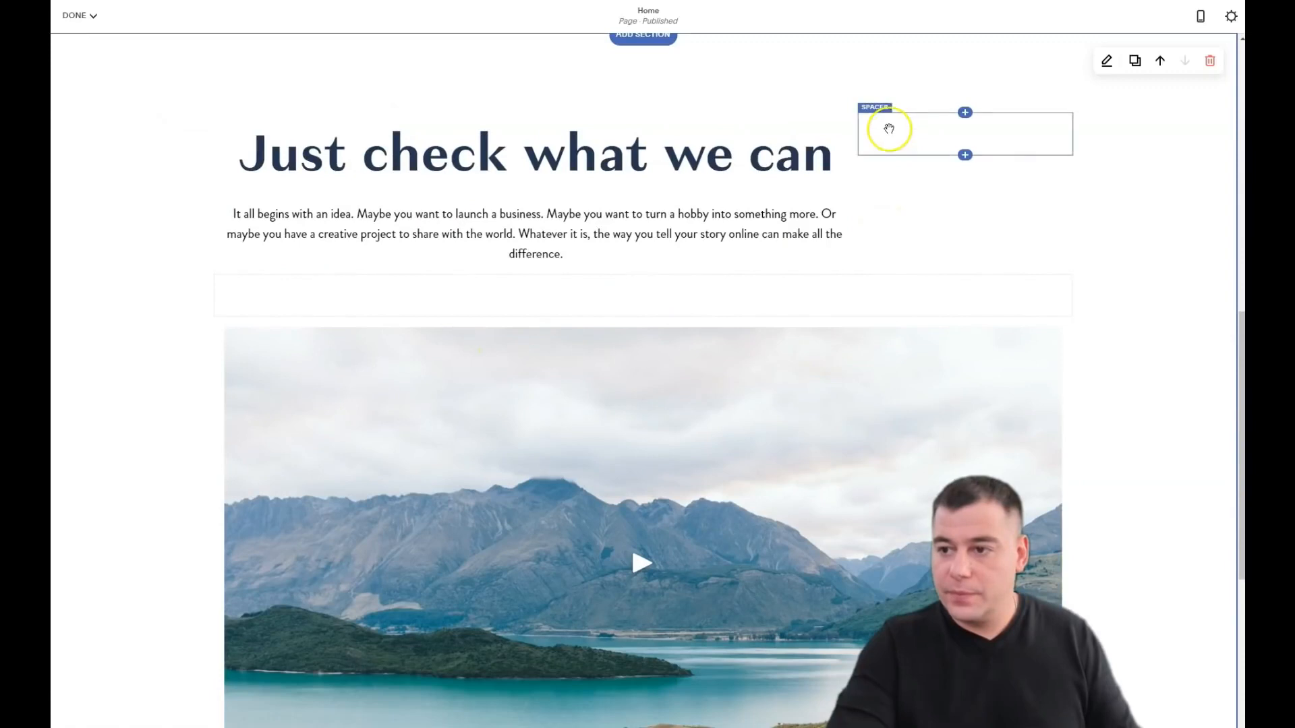
{"action": "left_click", "coordinate": [872, 106]}
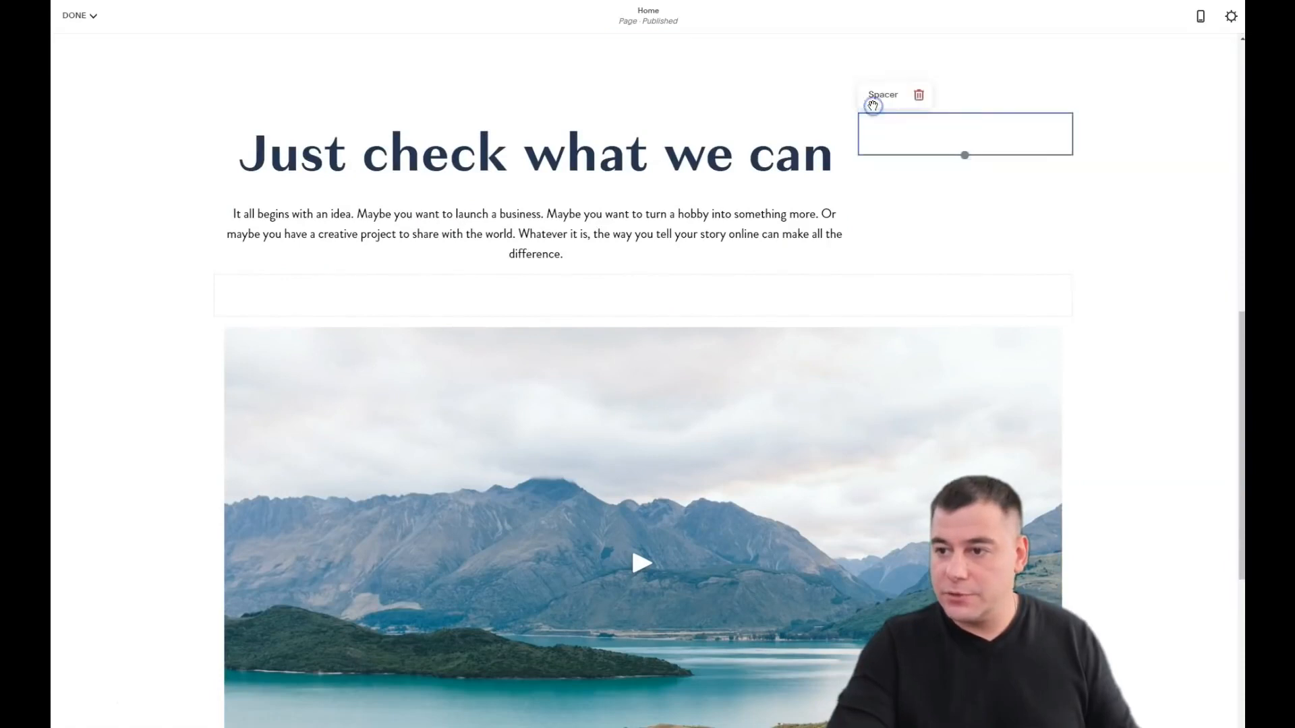
{"action": "left_click", "coordinate": [920, 97]}
{"action": "left_click", "coordinate": [973, 98]}
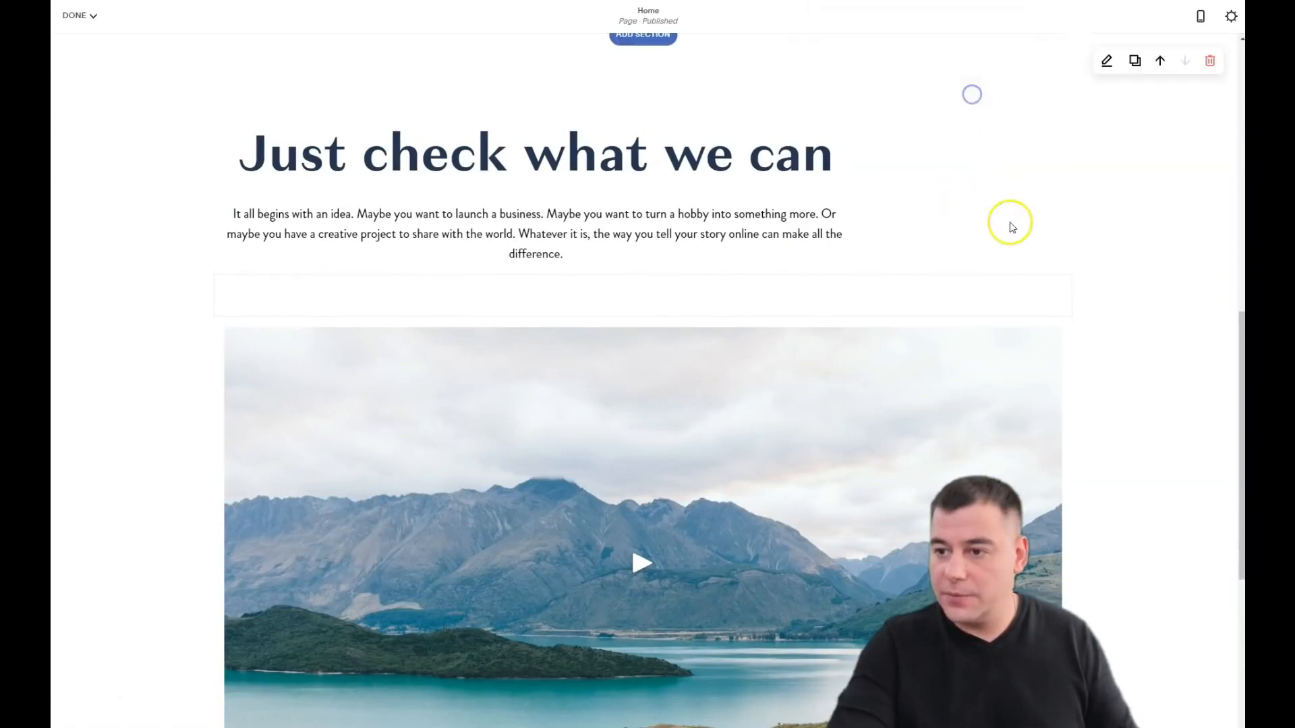
Delete the placeholder paragraph and its empty line below the "Just check what we can" heading.
{"action": "left_click", "coordinate": [232, 203]}
{"action": "left_click_drag", "start_coordinate": [230, 215], "coordinate": [862, 237]}
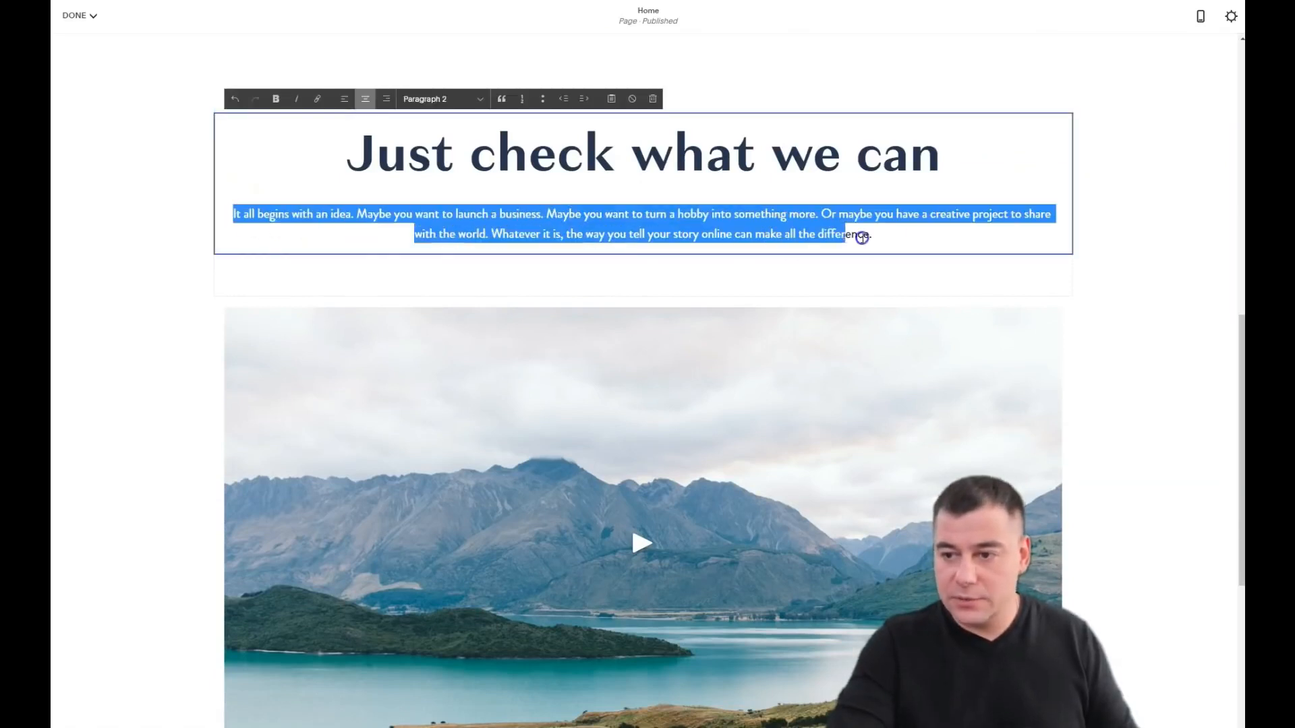
{"action": "key", "text": "BackSpace"}
{"action": "key", "text": "BackSpace"}
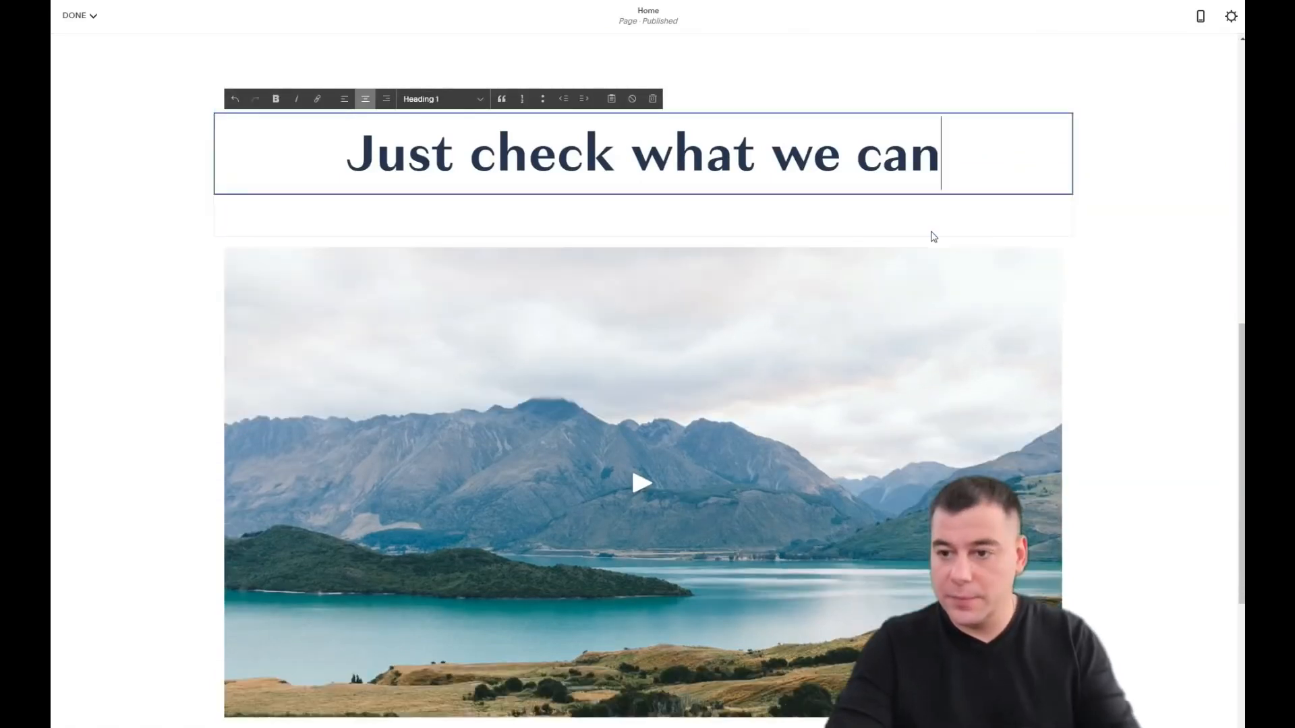
{"action": "left_click", "coordinate": [932, 235]}
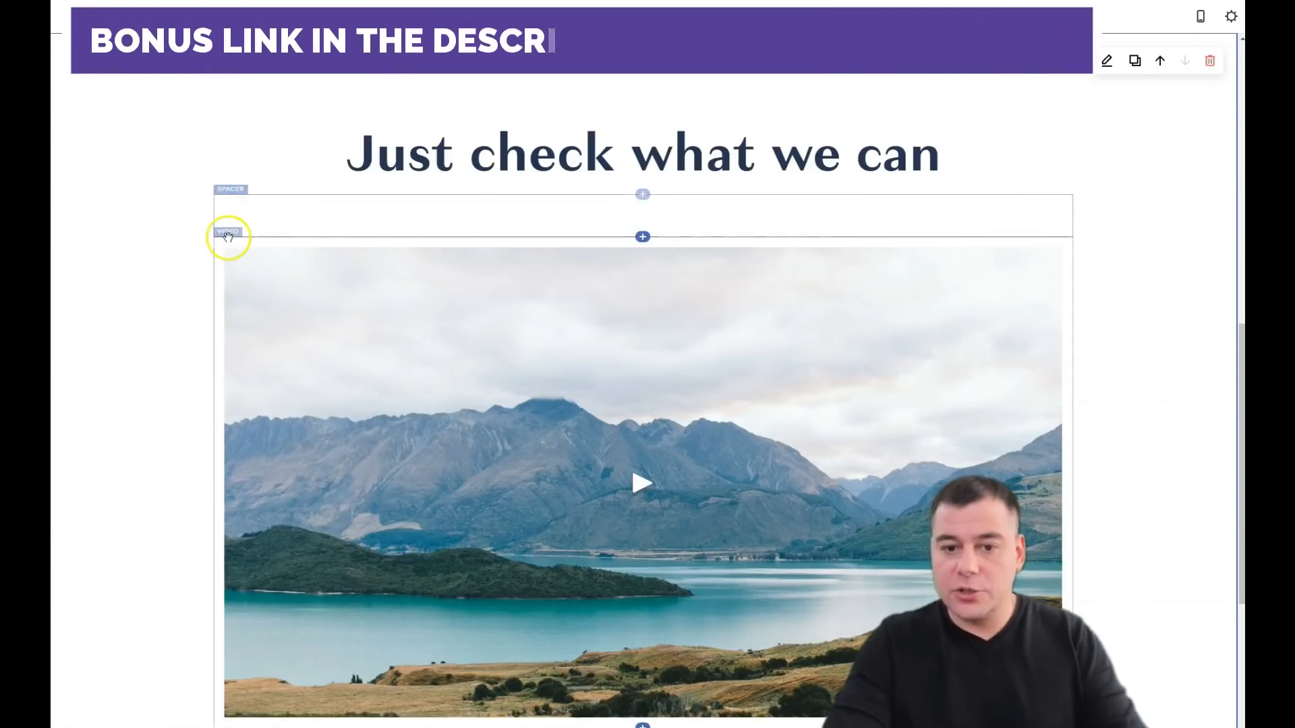
Open the video block's settings and examine its video URL, custom thumbnail and caption options.
{"action": "left_click", "coordinate": [226, 235]}
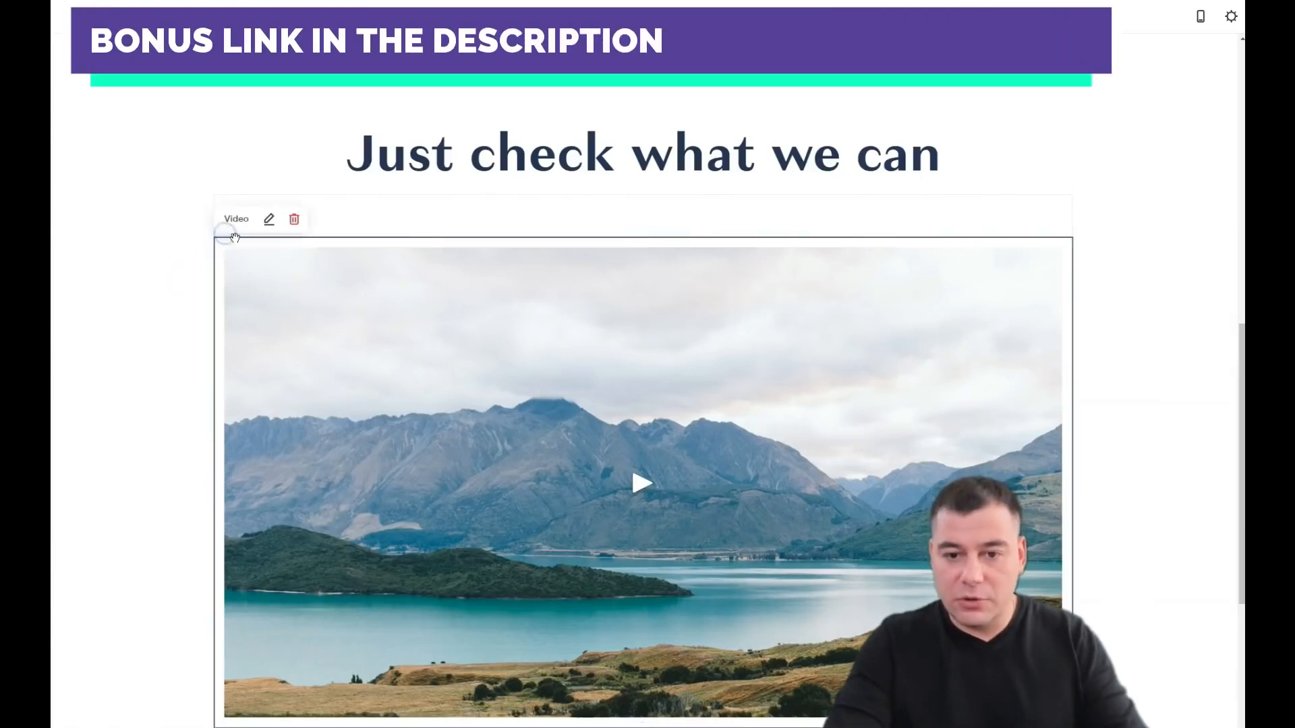
{"action": "left_click", "coordinate": [269, 221]}
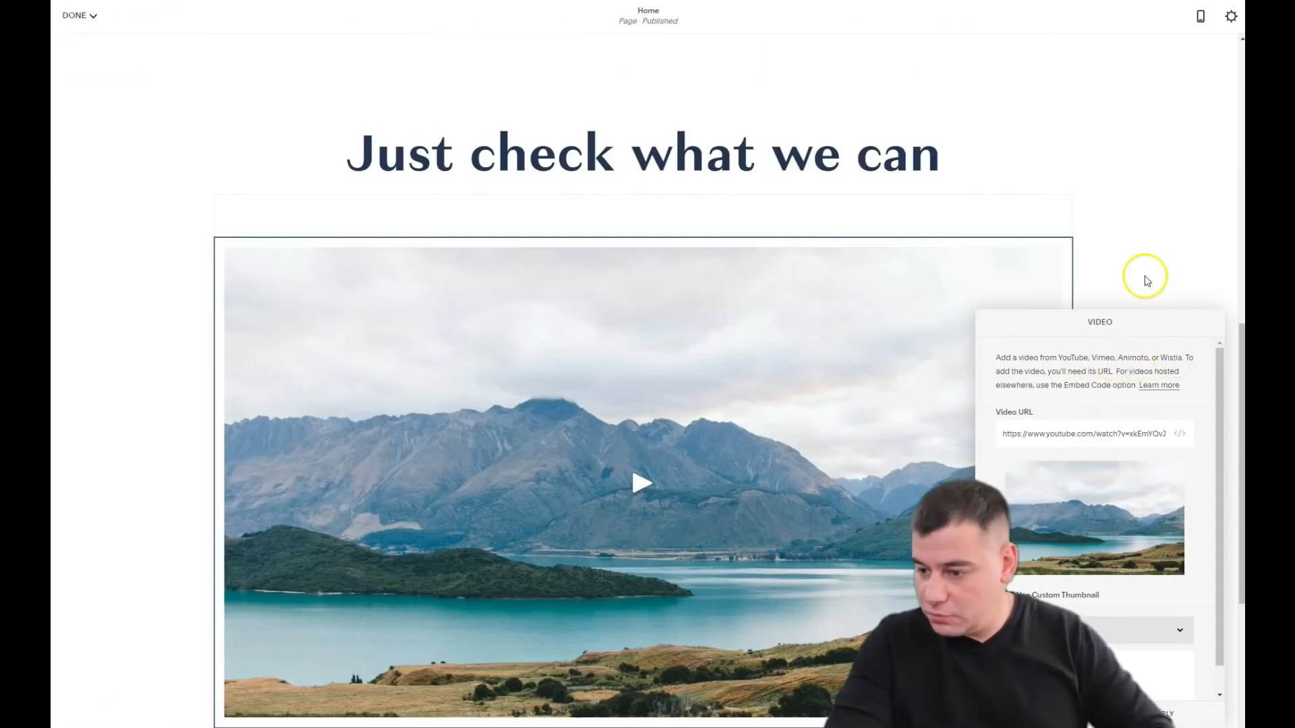
{"action": "left_click", "coordinate": [1143, 255]}
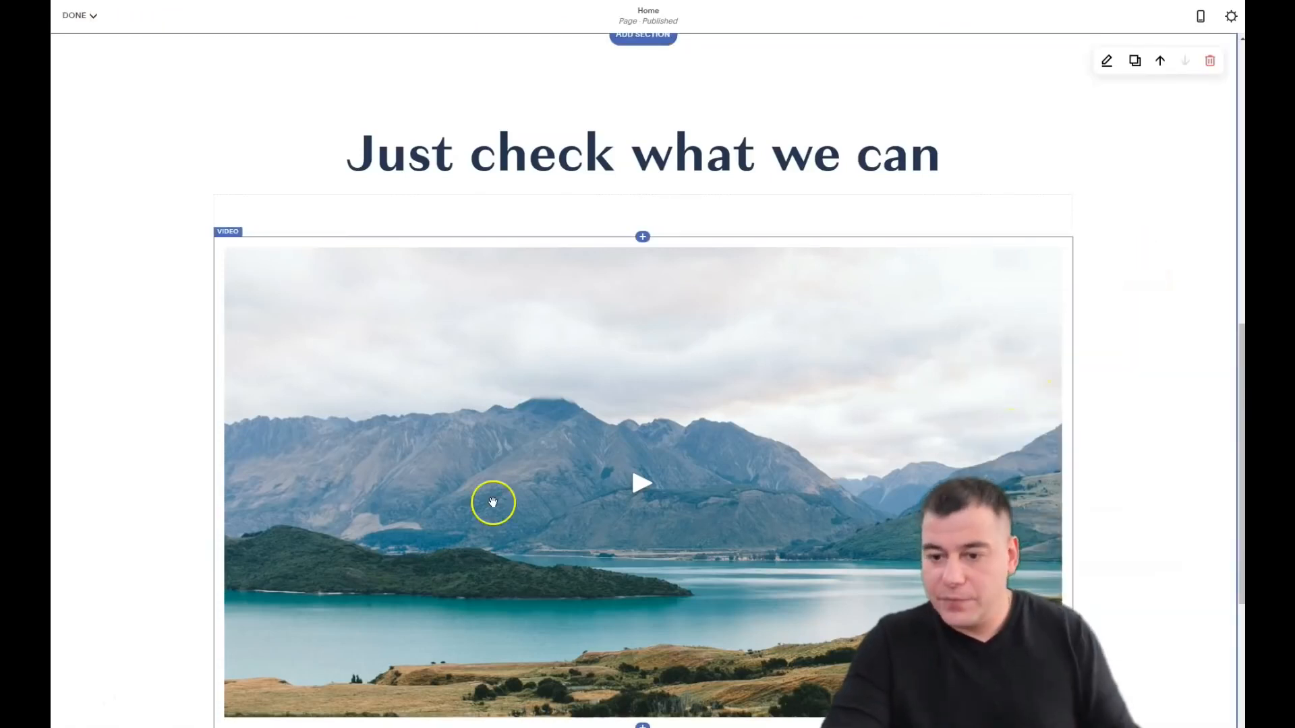
{"action": "left_click", "coordinate": [234, 236]}
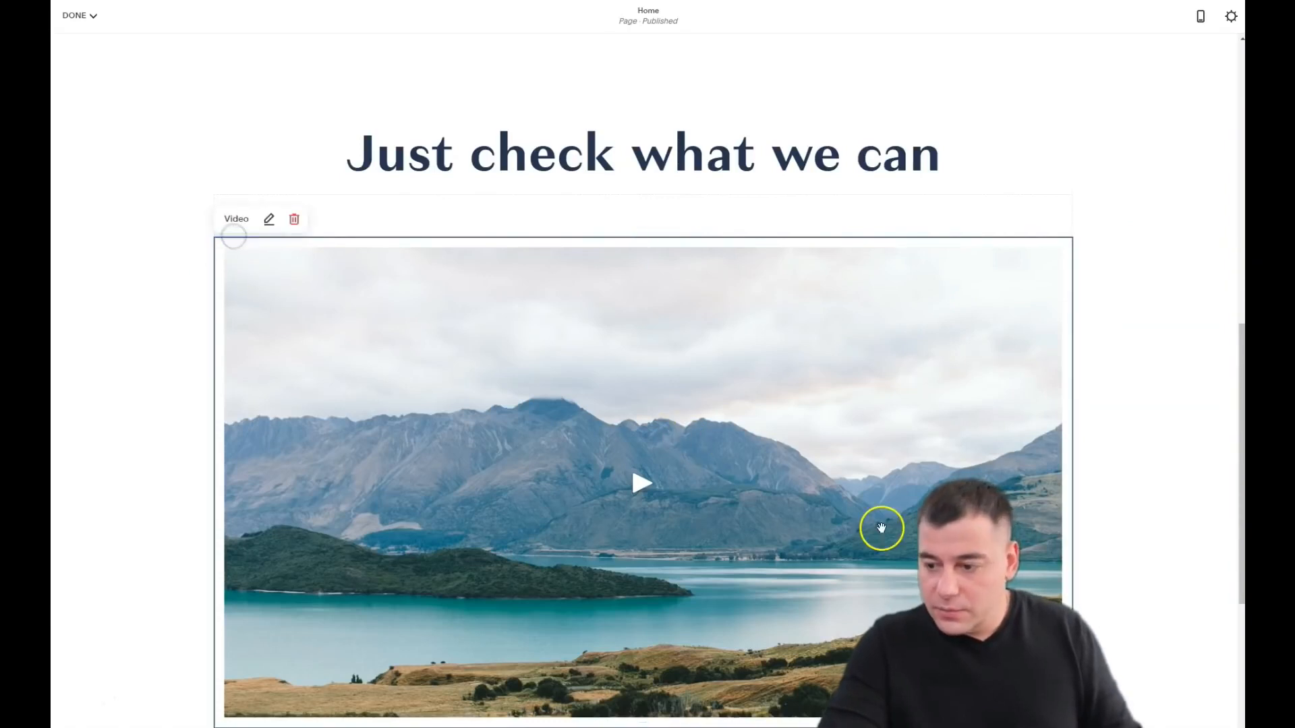
{"action": "left_click", "coordinate": [270, 220]}
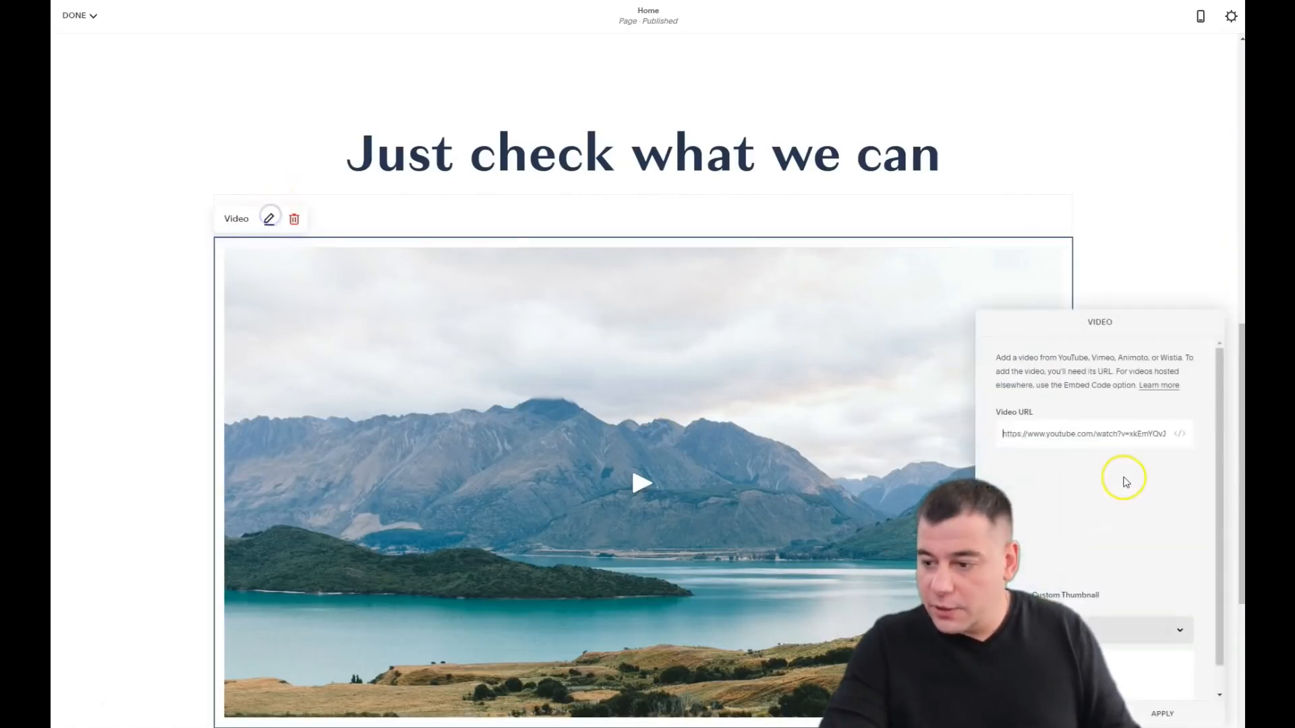
{"action": "scroll", "coordinate": [1119, 499], "scroll_direction": "down", "scroll_amount": 1}
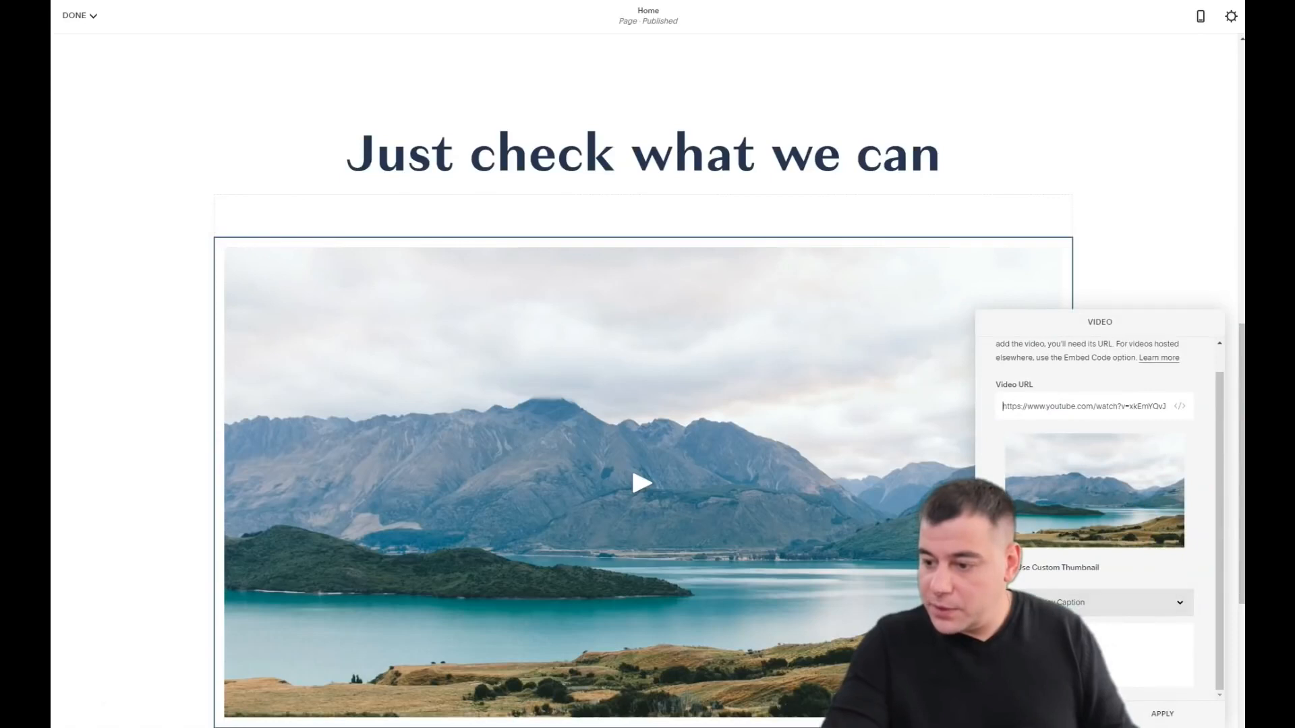
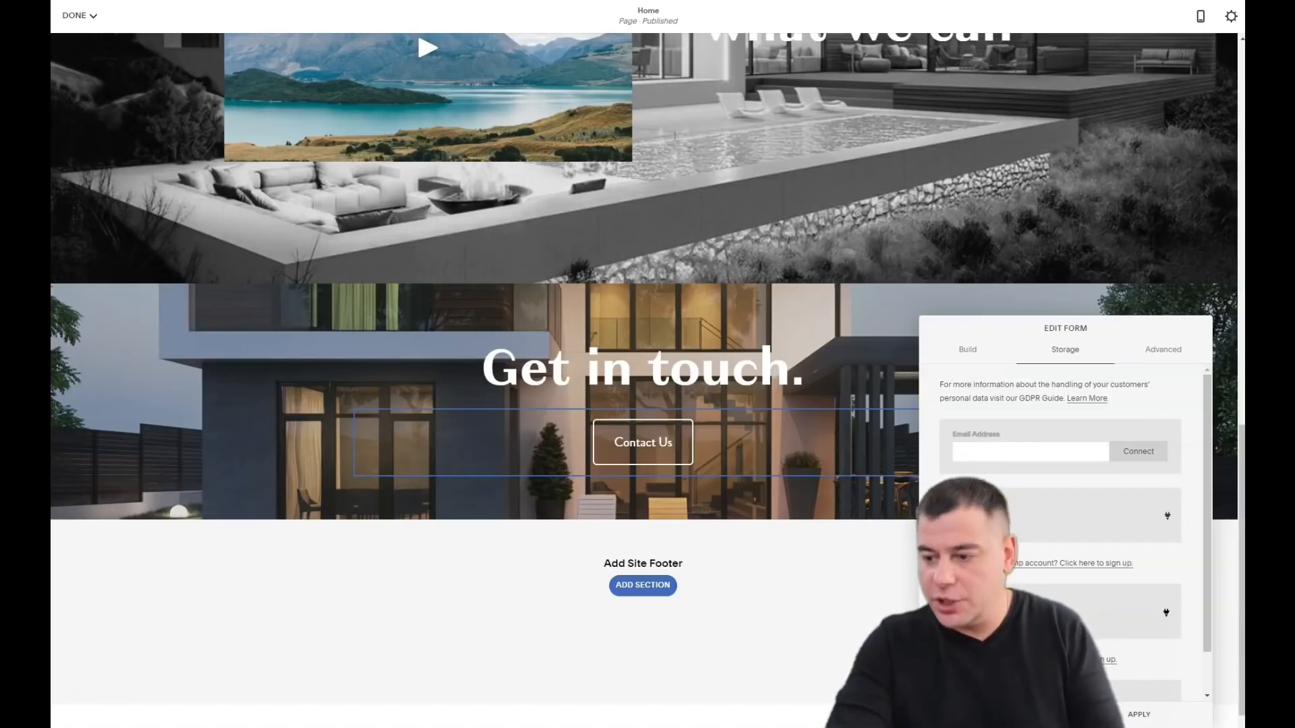
Enter the recipient's email address in the "Get in touch." form's storage settings, connect it, and close the form editor.
{"action": "scroll", "coordinate": [1062, 533], "scroll_direction": "down", "scroll_amount": 1}
{"action": "scroll", "coordinate": [984, 448], "scroll_direction": "up", "scroll_amount": 1}
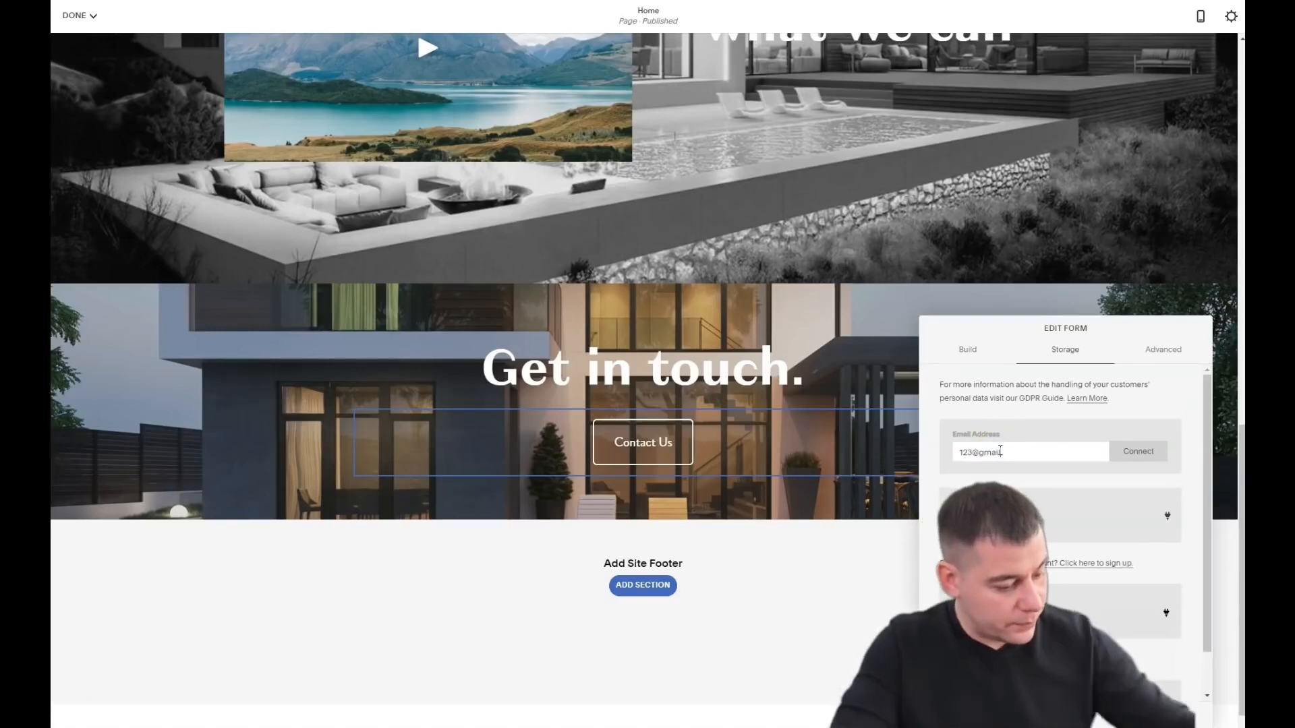
{"action": "left_click", "coordinate": [1149, 449]}
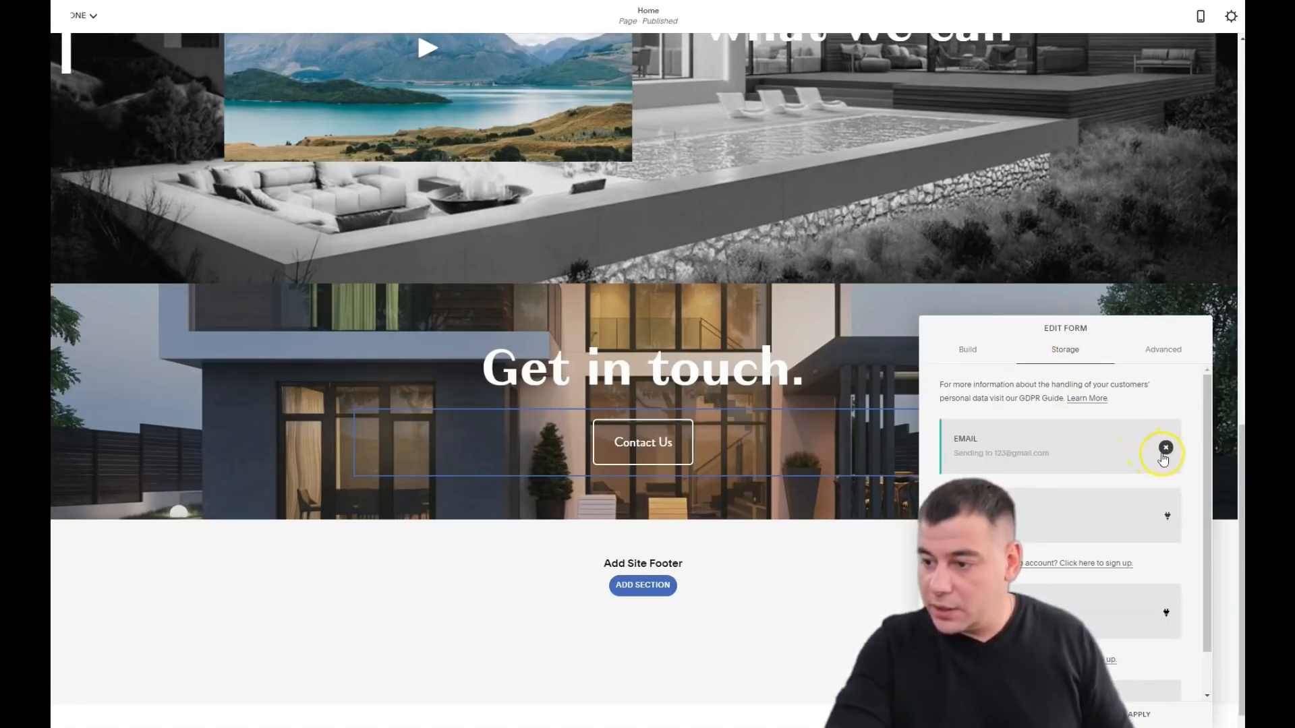
{"action": "left_click", "coordinate": [555, 470]}
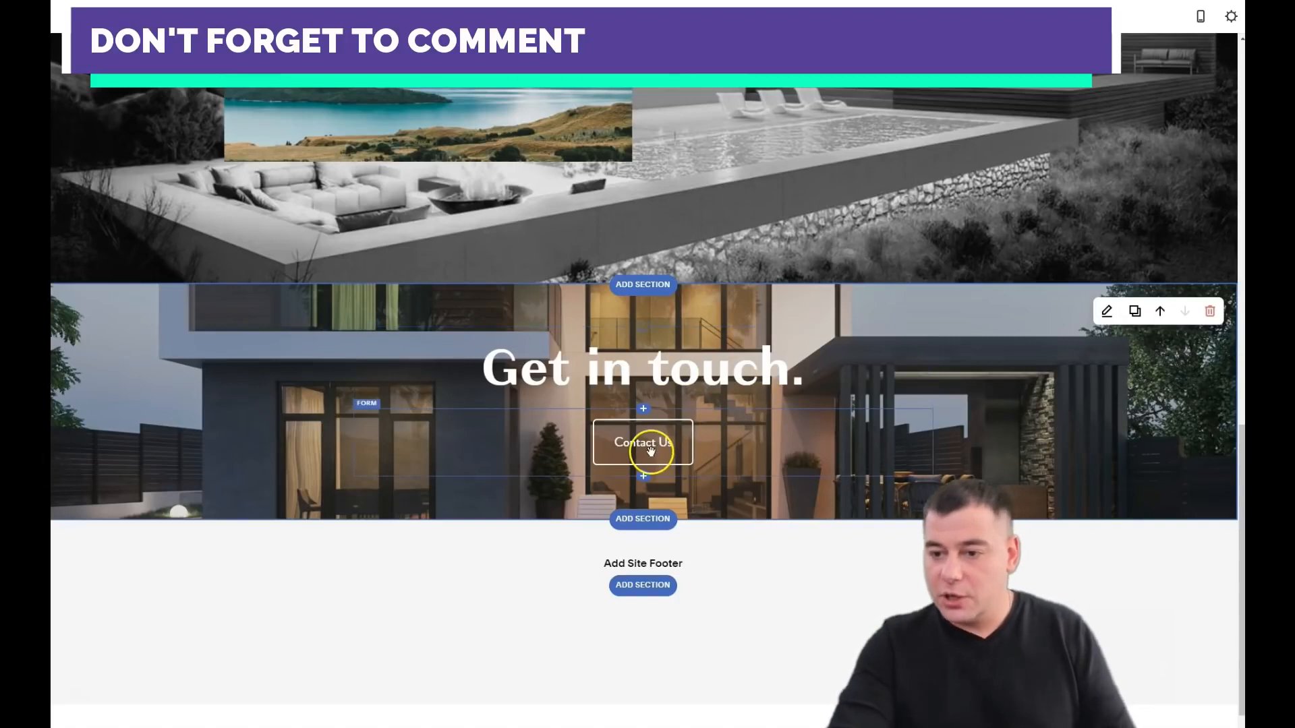
Finish editing the Home page and look over its sections in the desktop view.
{"action": "scroll", "coordinate": [630, 454], "scroll_direction": "up", "scroll_amount": 10}
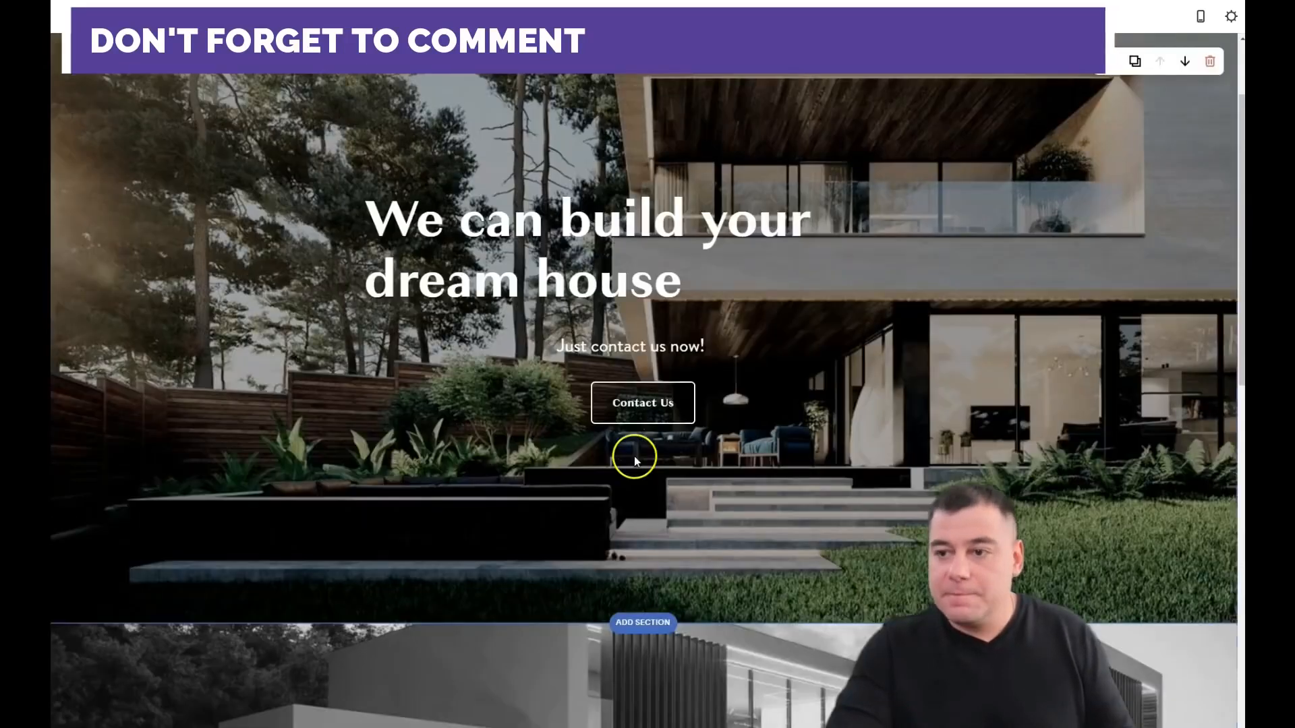
{"action": "scroll", "coordinate": [634, 458], "scroll_direction": "up", "scroll_amount": 2}
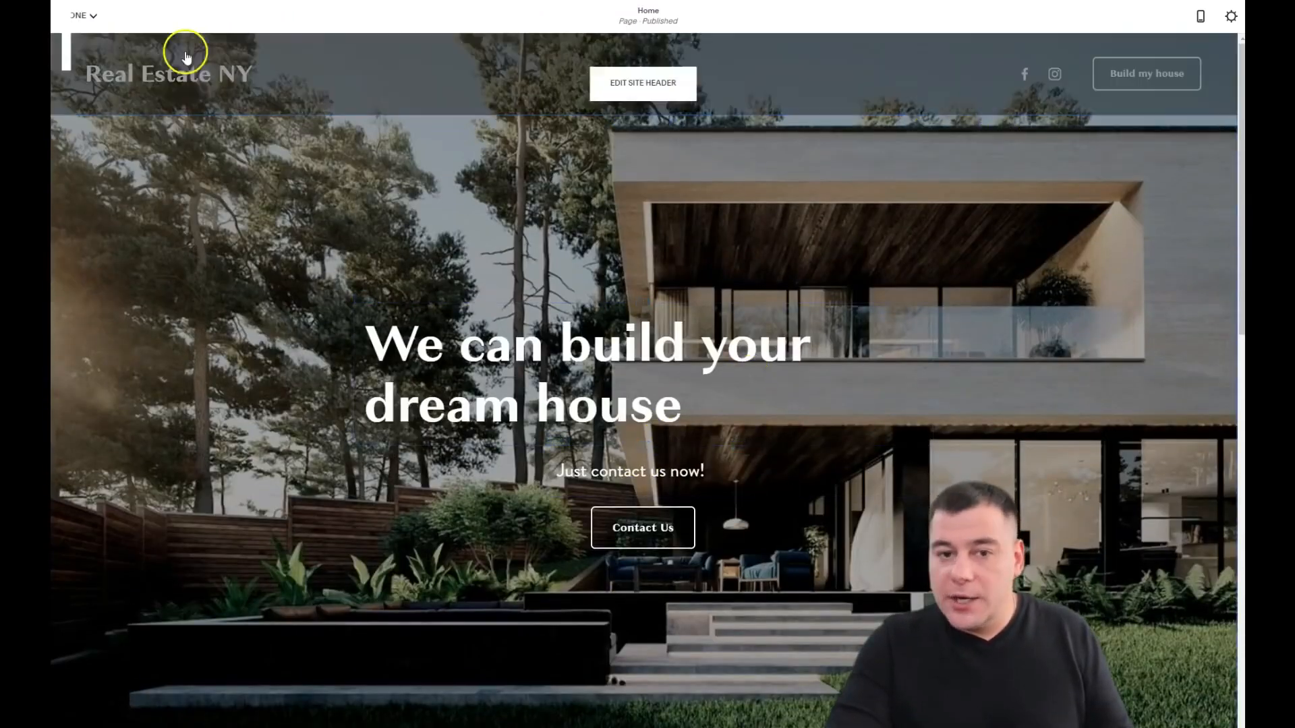
{"action": "left_click", "coordinate": [76, 19]}
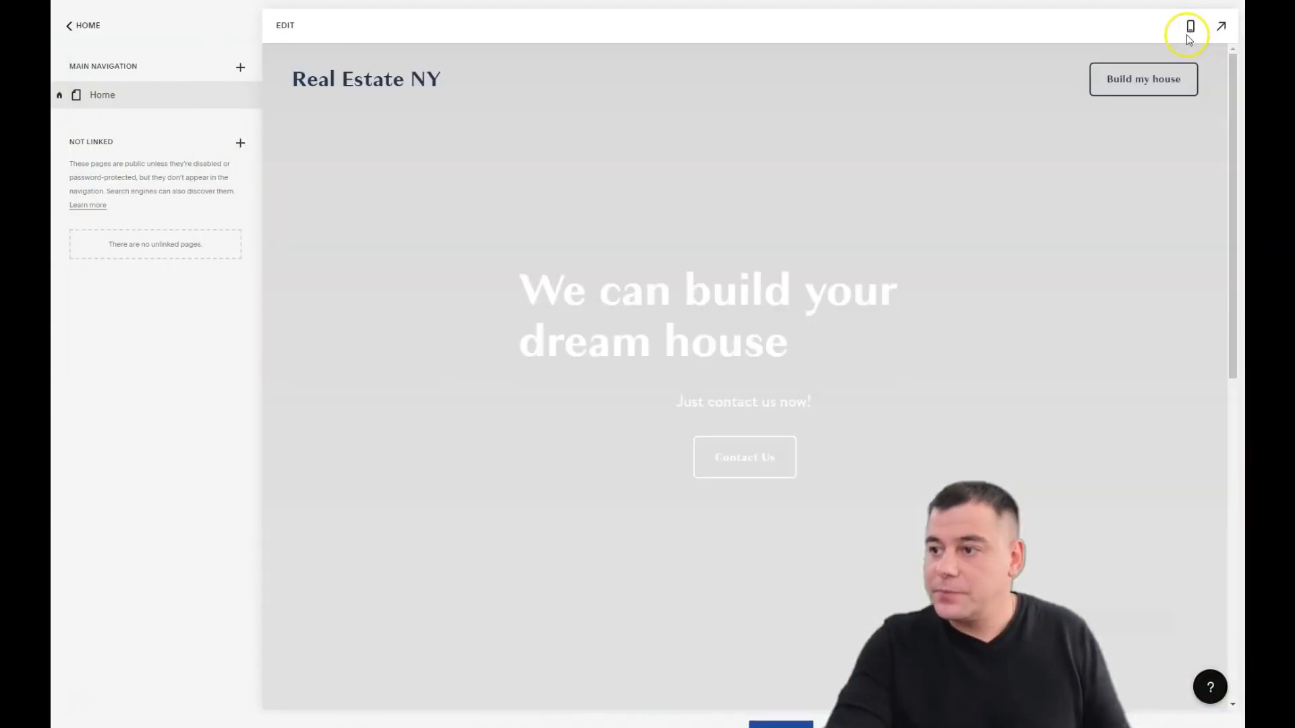
{"action": "scroll", "coordinate": [845, 371], "scroll_direction": "down", "scroll_amount": 5}
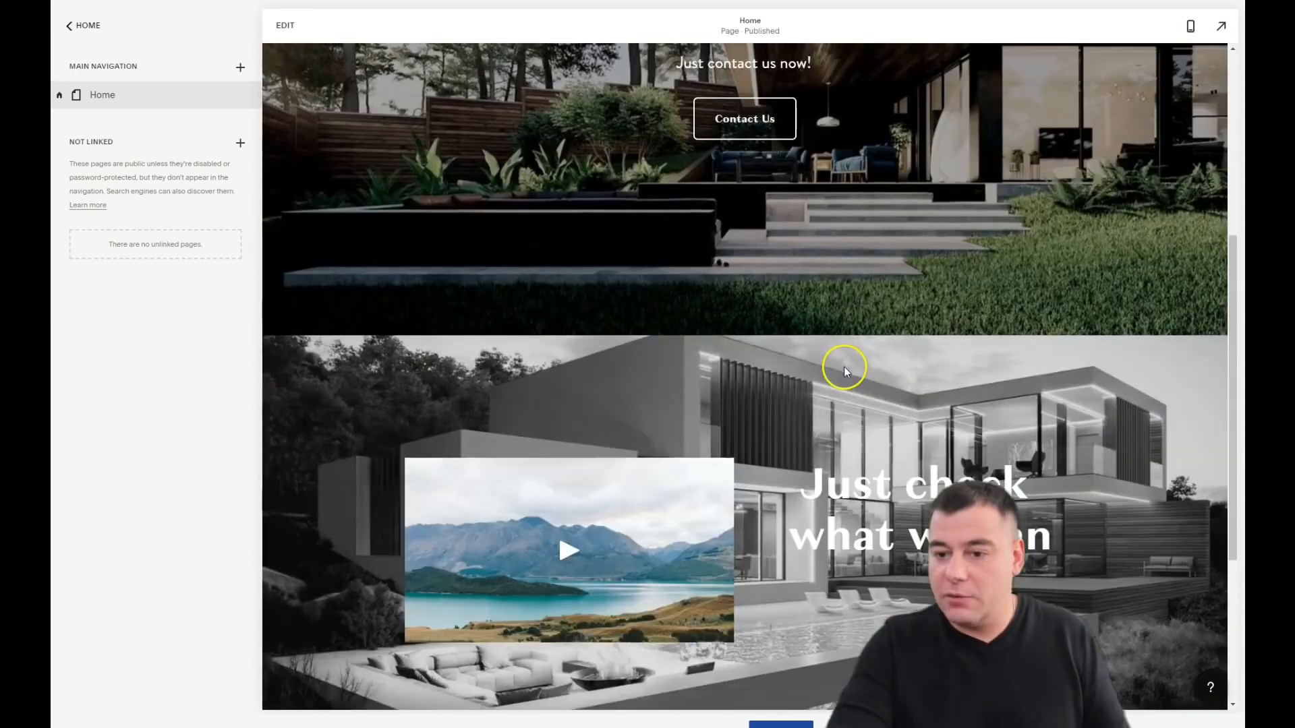
{"action": "scroll", "coordinate": [844, 366], "scroll_direction": "up", "scroll_amount": 5}
Open and close the full-screen preview, and examine the Home page in the mobile view.
{"action": "left_click", "coordinate": [1220, 26]}
{"action": "left_click", "coordinate": [674, 101]}
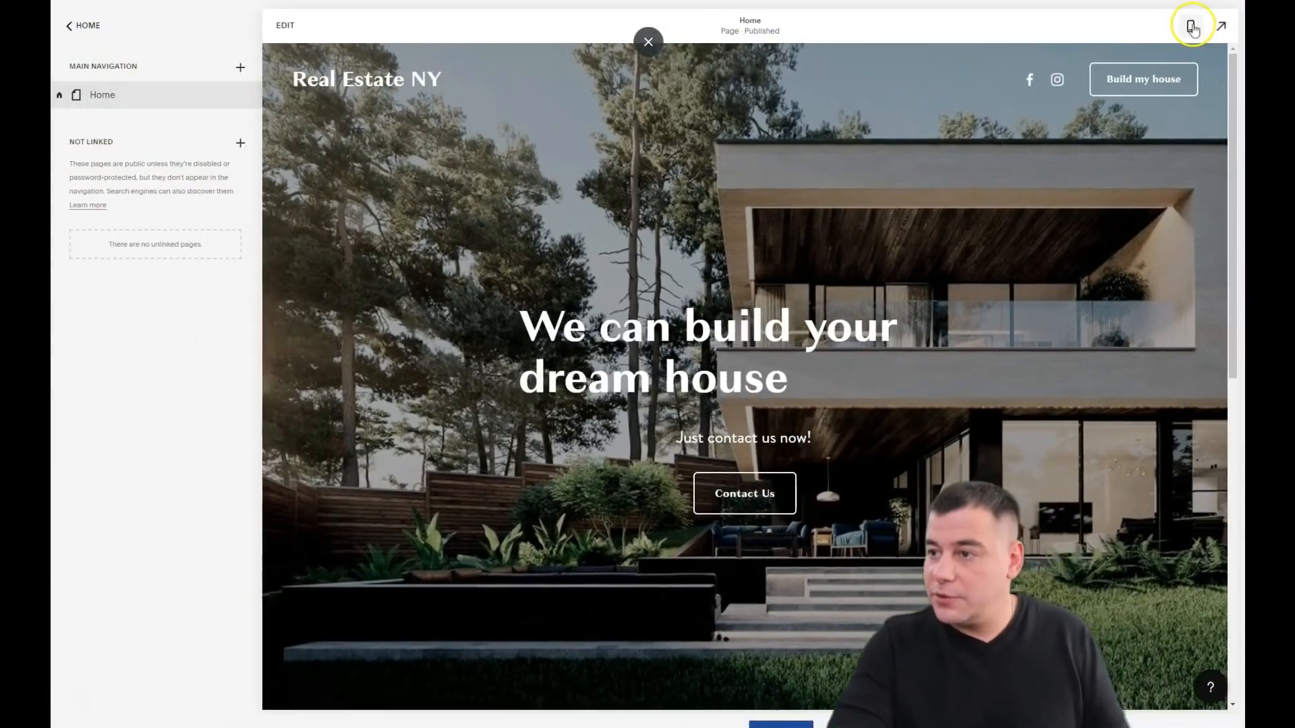
{"action": "left_click", "coordinate": [1193, 27]}
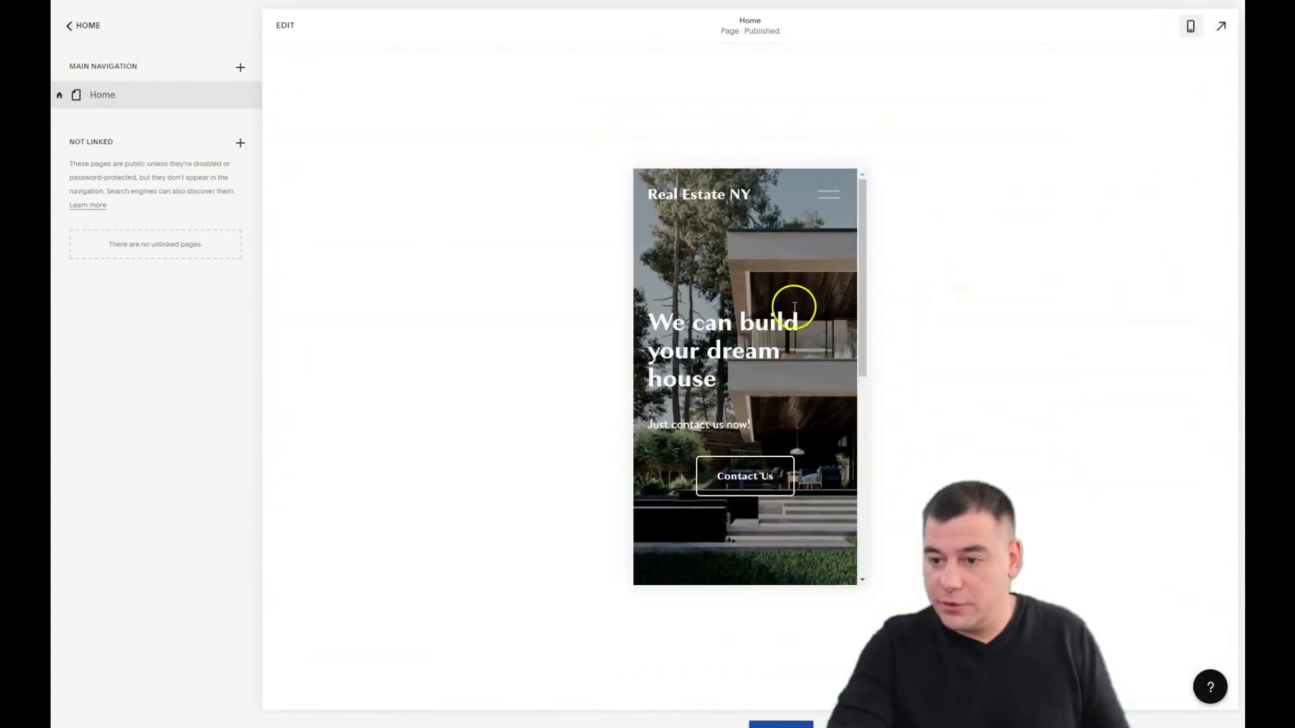
{"action": "scroll", "coordinate": [791, 354], "scroll_direction": "down", "scroll_amount": 10}
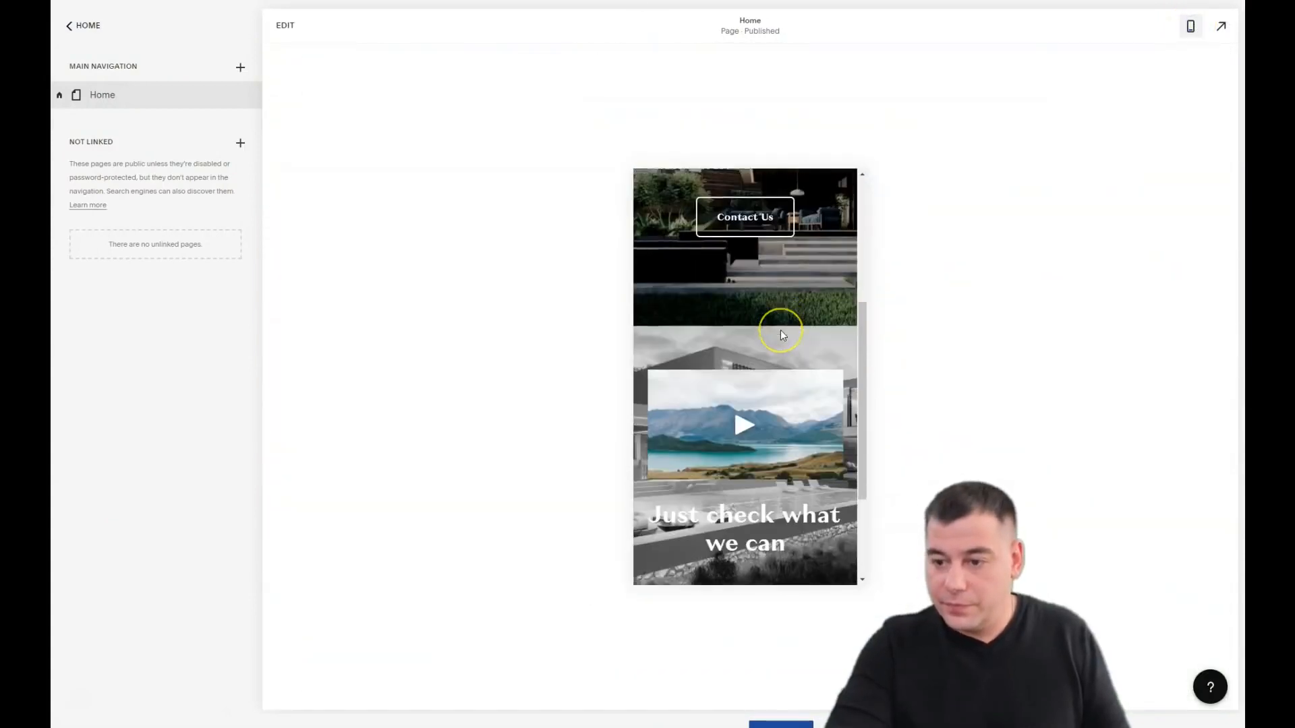
{"action": "scroll", "coordinate": [782, 336], "scroll_direction": "up", "scroll_amount": 8}
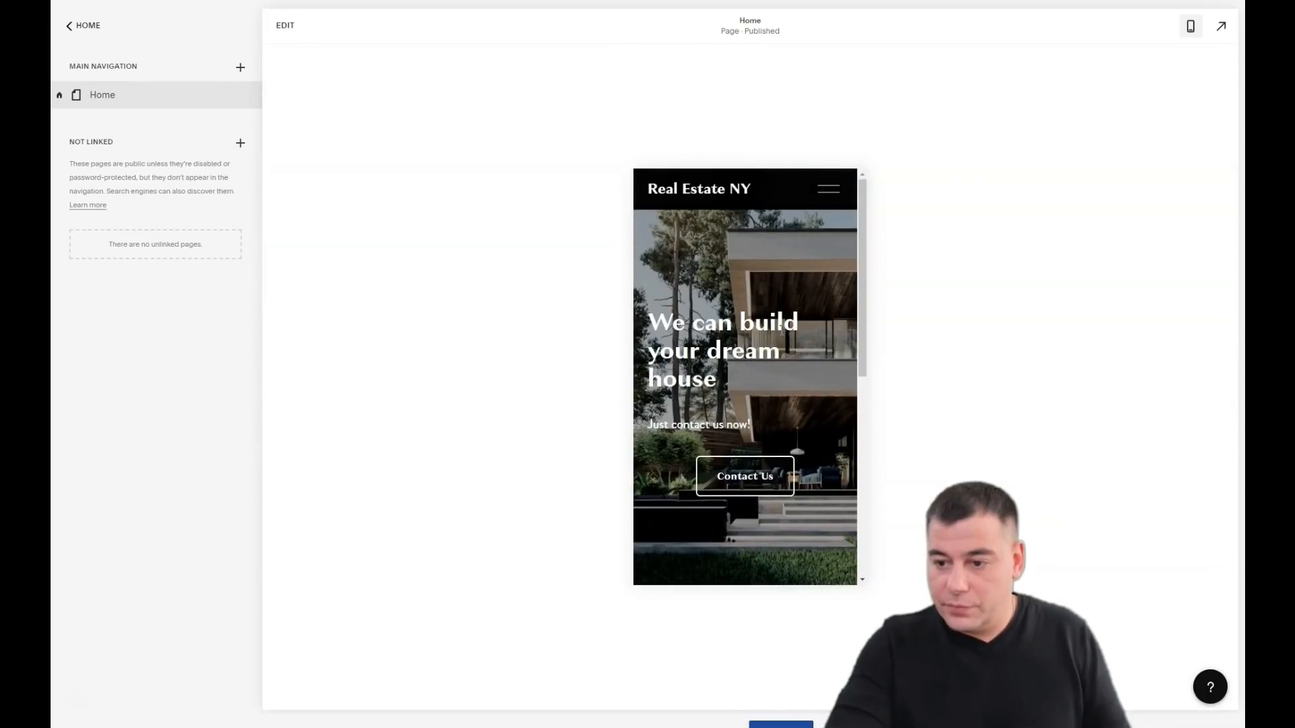
Look through the Home page in the mobile view and switch back to the desktop view.
{"action": "scroll", "coordinate": [782, 336], "scroll_direction": "down", "scroll_amount": 8}
{"action": "scroll", "coordinate": [781, 335], "scroll_direction": "up", "scroll_amount": 10}
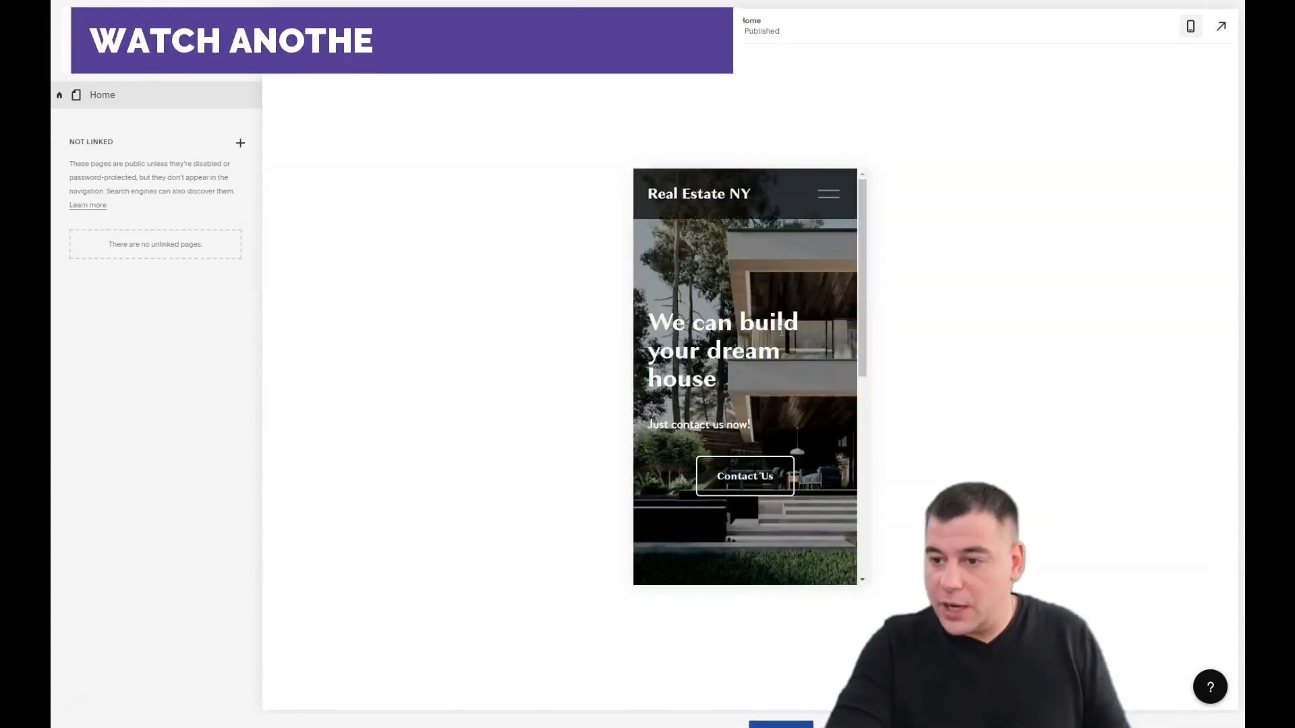
{"action": "left_click", "coordinate": [1191, 28]}
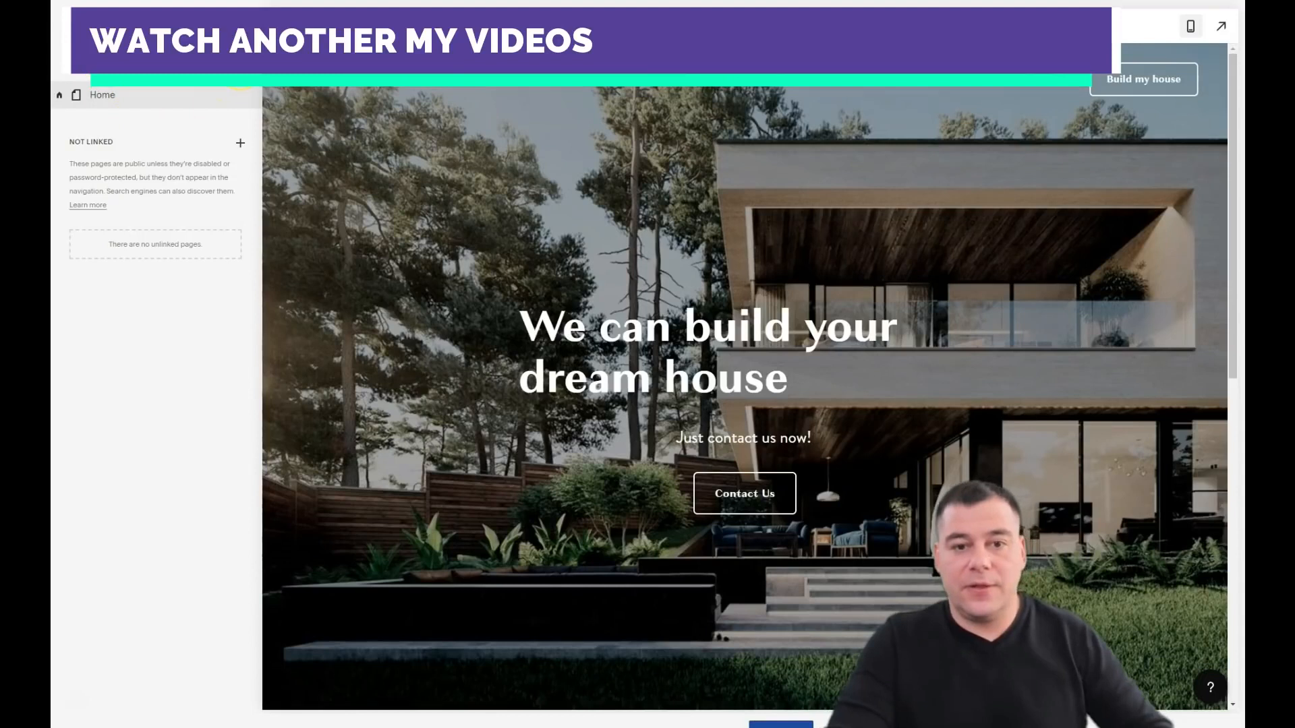
Add a portfolio page to the main navigation using the Portfolio 1 layout and name it "Our works".
{"action": "left_click", "coordinate": [240, 70]}
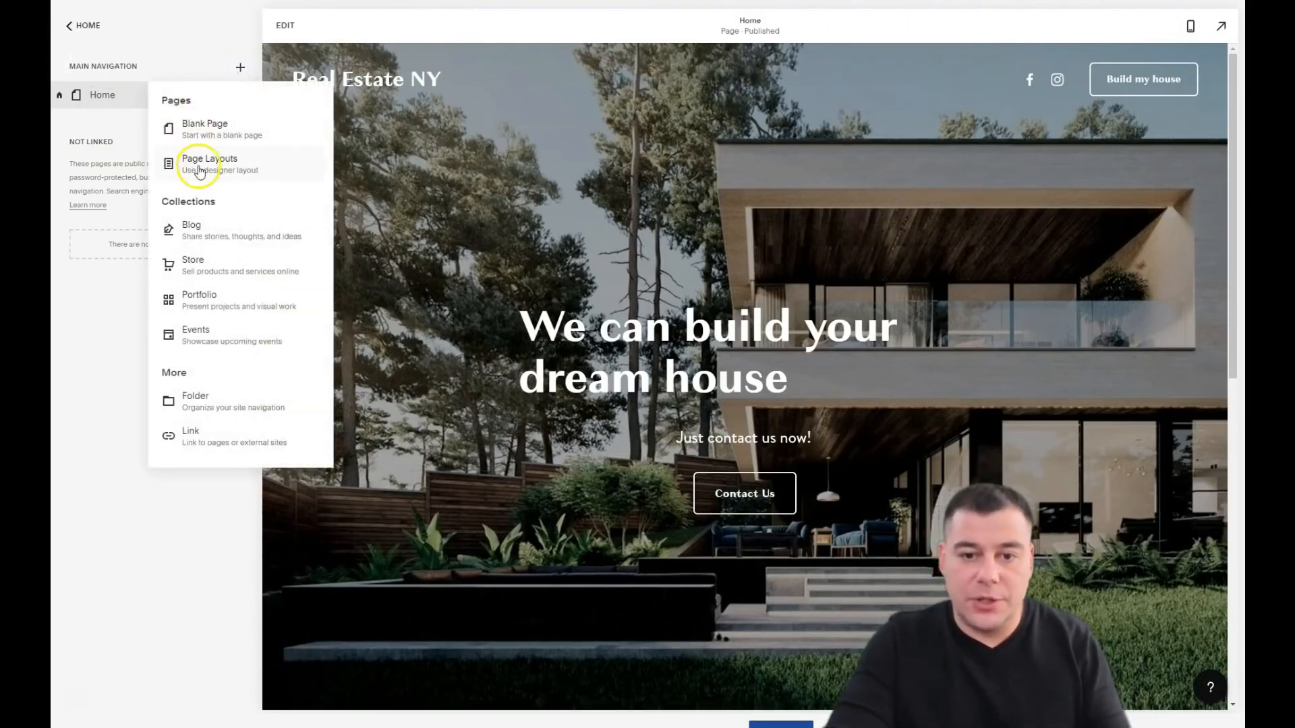
{"action": "left_click", "coordinate": [190, 301]}
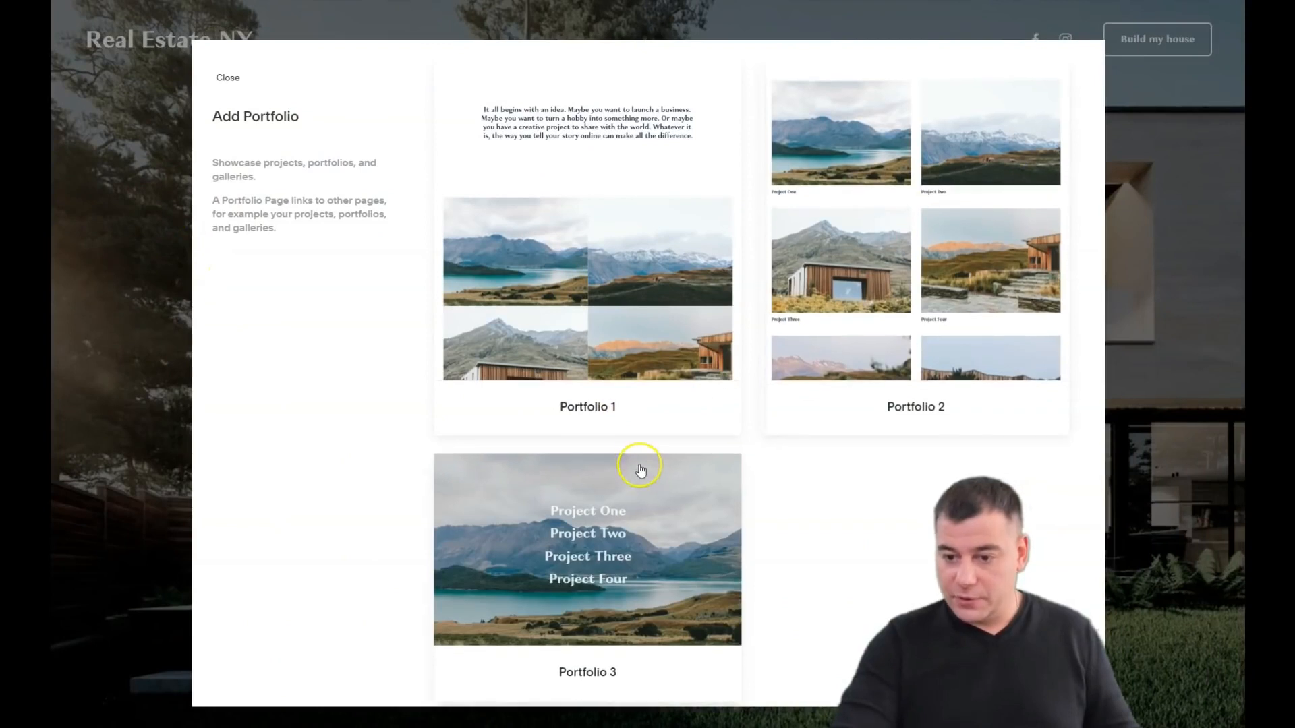
{"action": "left_click", "coordinate": [574, 227]}
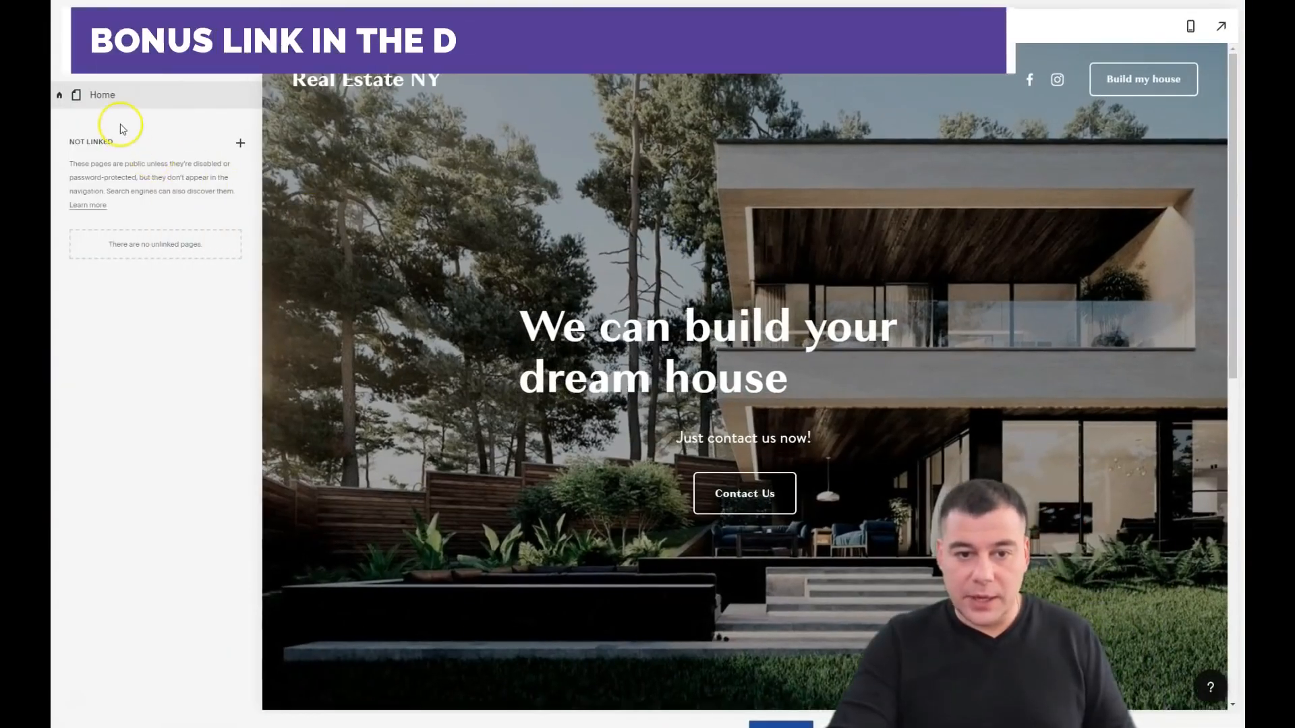
{"action": "type", "text": "Our works"}
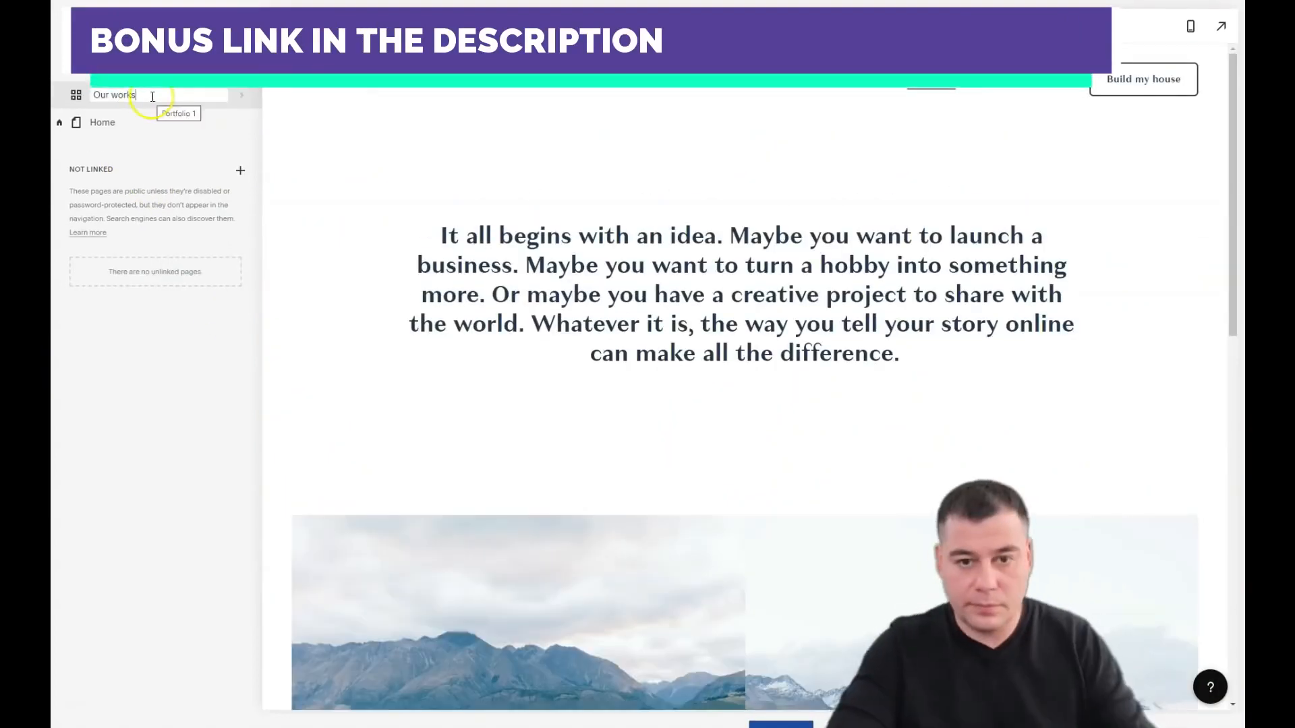
{"action": "key", "text": "Return"}
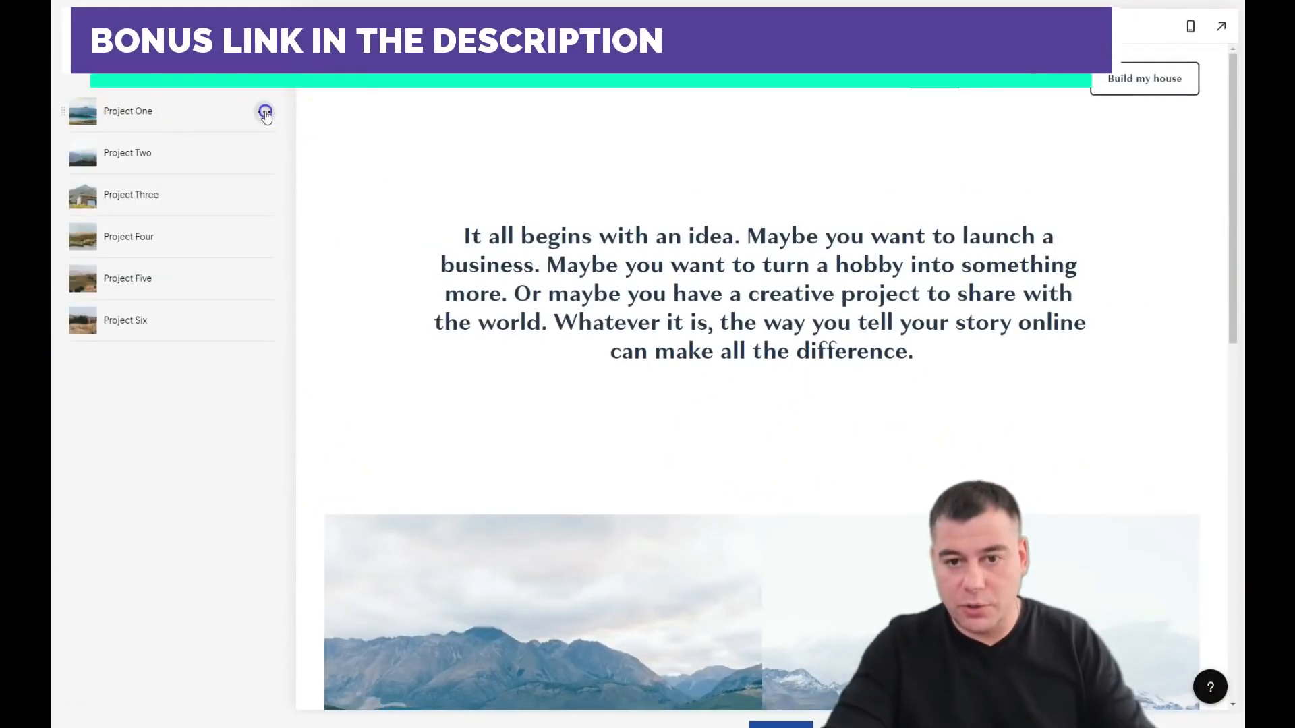
Open the Our works page for editing and look over its intro text and project images.
{"action": "left_click", "coordinate": [262, 138]}
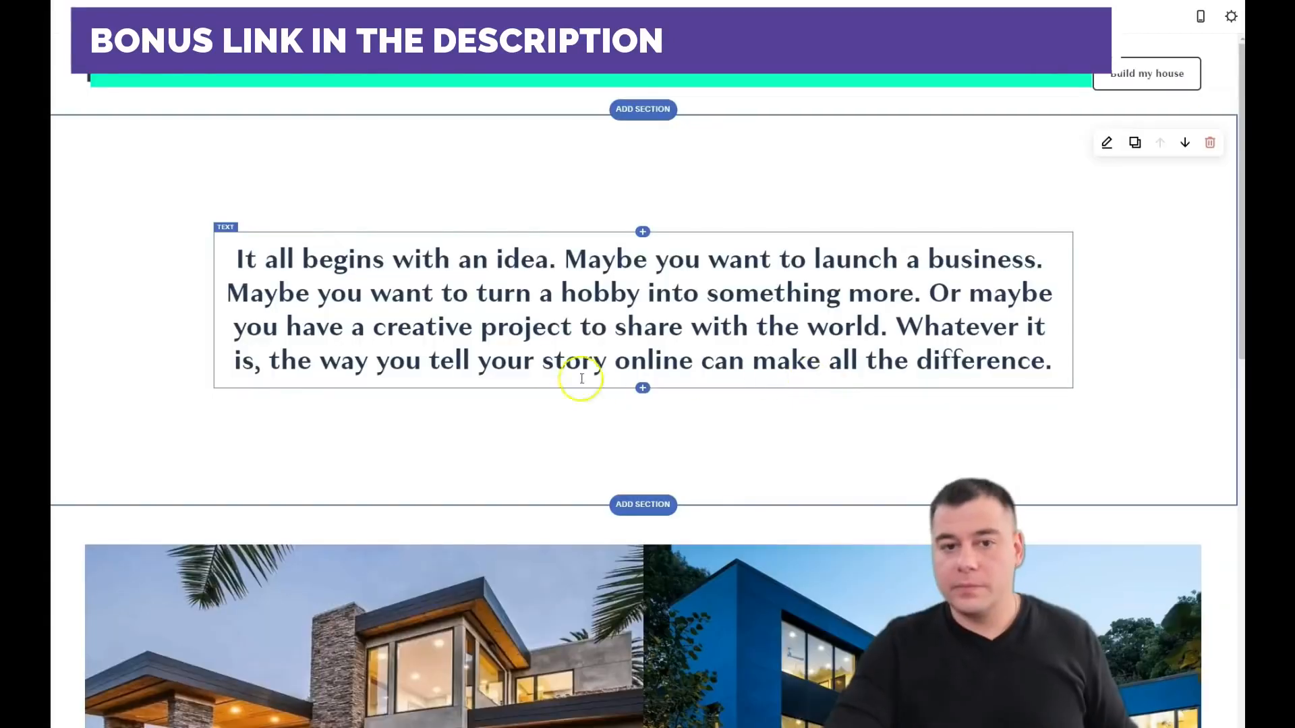
{"action": "scroll", "coordinate": [749, 439], "scroll_direction": "down", "scroll_amount": 10}
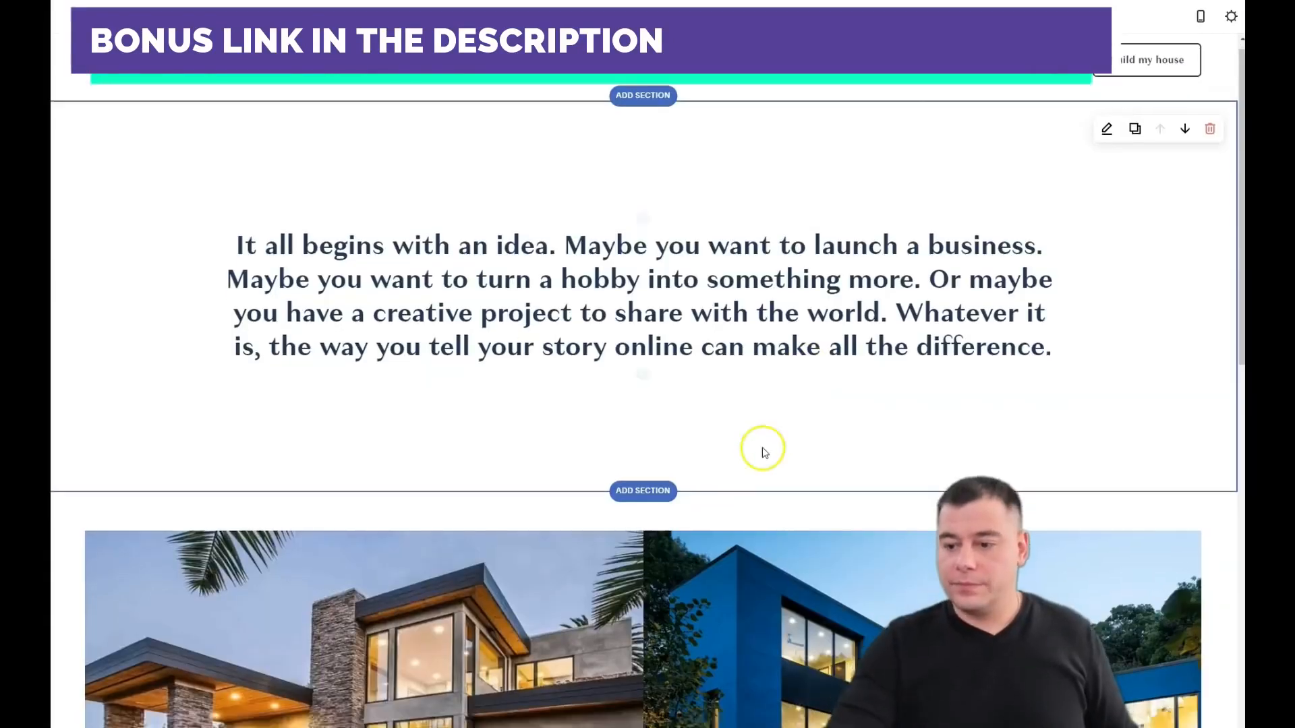
{"action": "scroll", "coordinate": [738, 428], "scroll_direction": "down", "scroll_amount": 3}
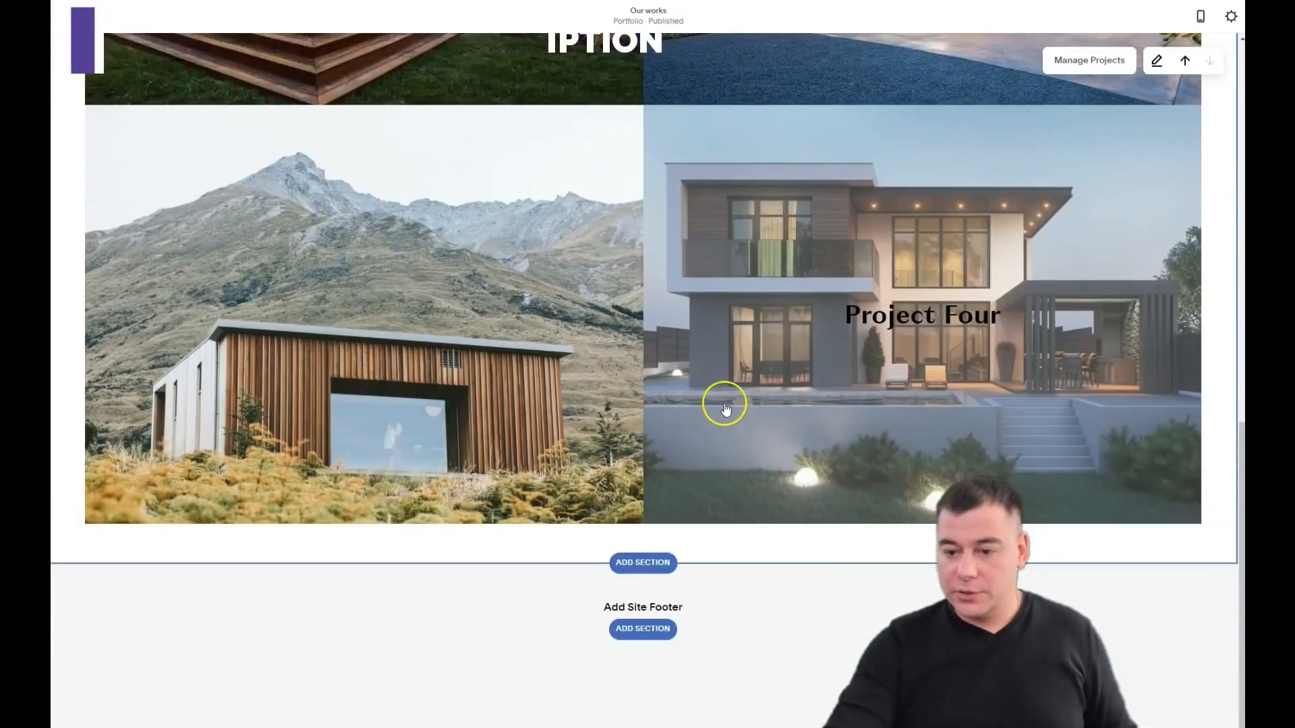
{"action": "scroll", "coordinate": [726, 410], "scroll_direction": "up", "scroll_amount": 5}
{"action": "scroll", "coordinate": [725, 409], "scroll_direction": "up", "scroll_amount": 5}
{"action": "scroll", "coordinate": [727, 410], "scroll_direction": "down", "scroll_amount": 4}
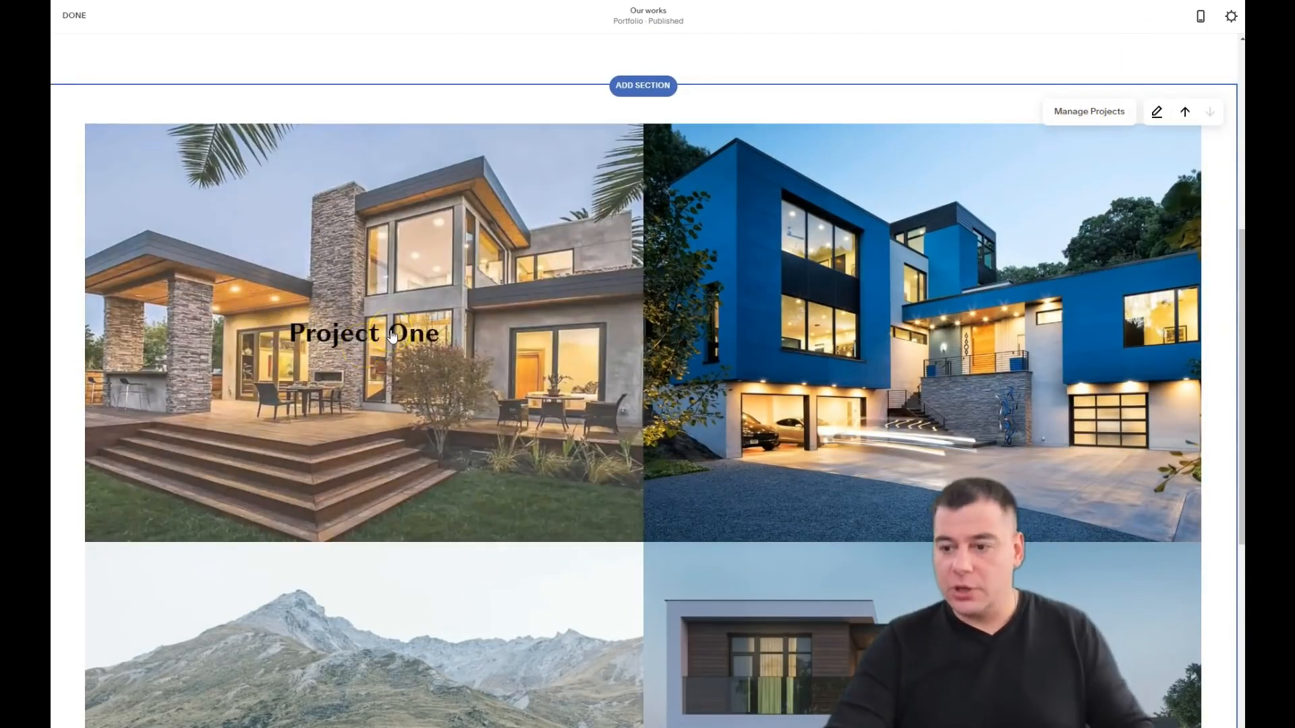
{"action": "scroll", "coordinate": [932, 339], "scroll_direction": "down", "scroll_amount": 2}
{"action": "scroll", "coordinate": [932, 340], "scroll_direction": "down", "scroll_amount": 4}
{"action": "scroll", "coordinate": [919, 321], "scroll_direction": "up", "scroll_amount": 10}
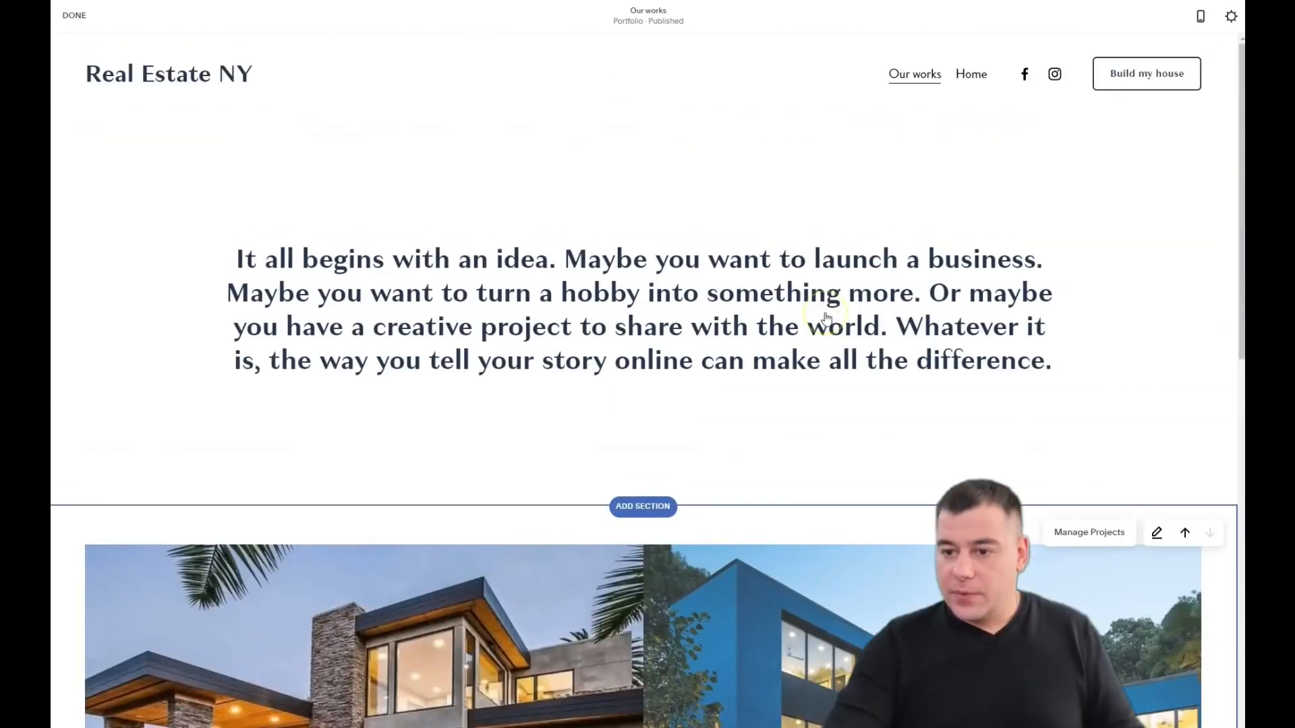
Delete the intro text block and its empty section above the projects on the Our works page.
{"action": "left_click", "coordinate": [232, 228]}
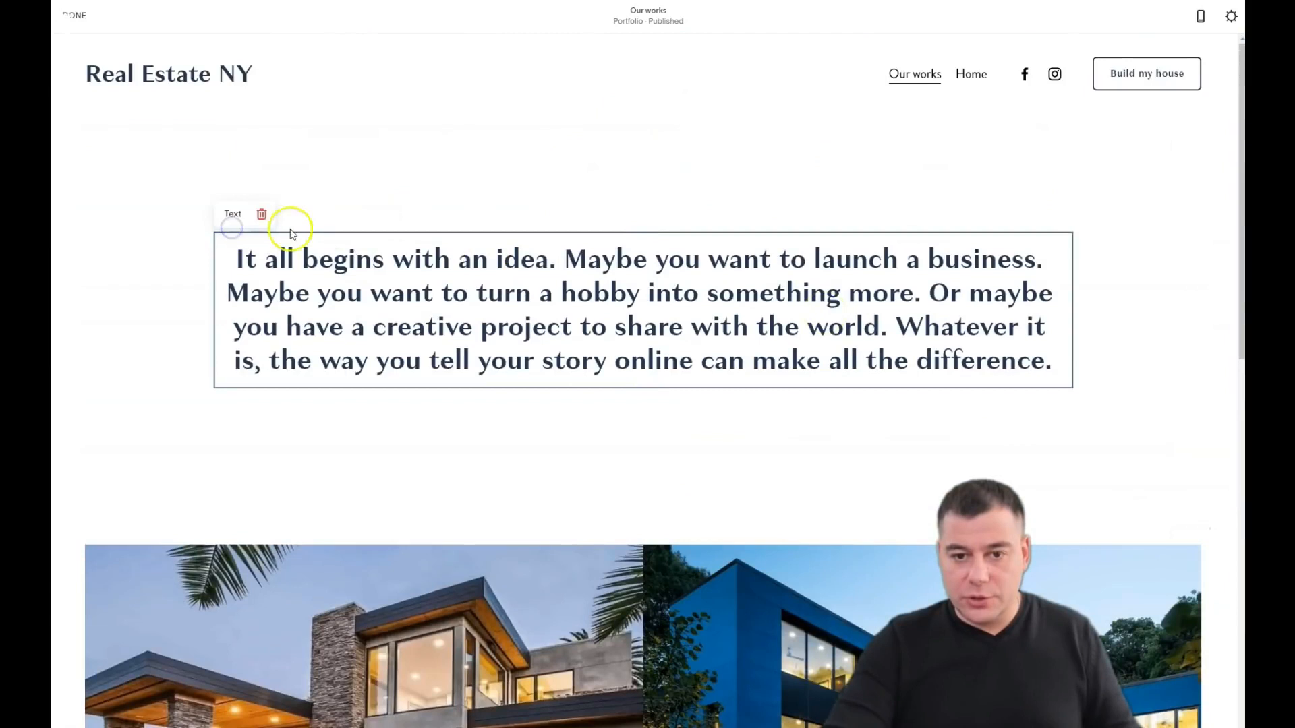
{"action": "left_click", "coordinate": [262, 214]}
{"action": "key", "text": "Return"}
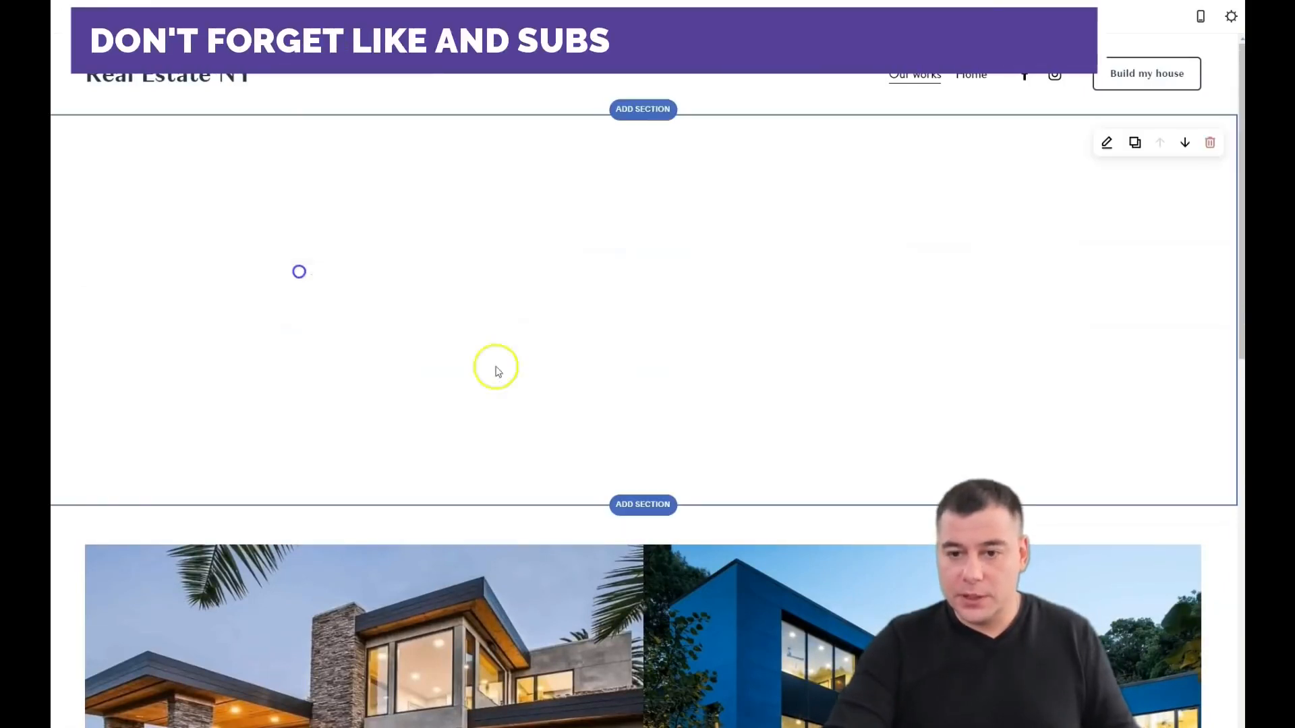
{"action": "left_click", "coordinate": [1210, 142]}
{"action": "left_click", "coordinate": [691, 419]}
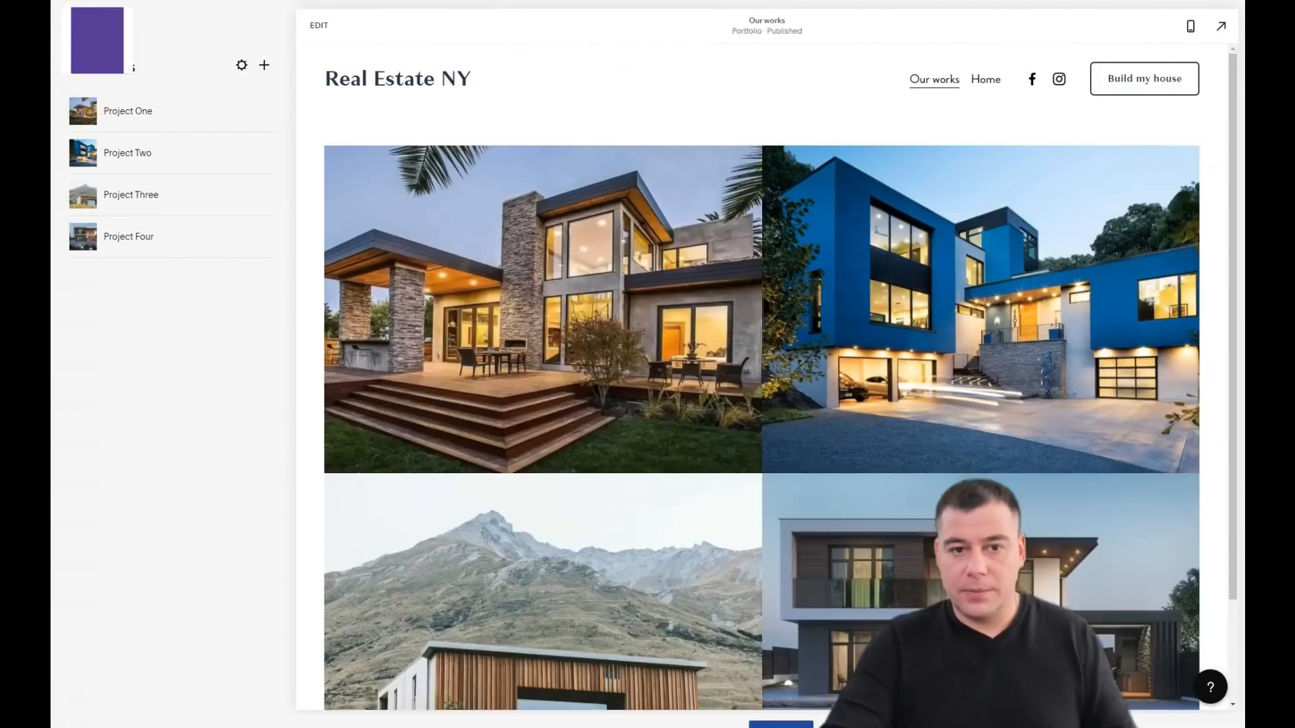
Place Home before Our works in the main navigation and check both pages in the desktop preview.
{"action": "left_click", "coordinate": [87, 25]}
{"action": "left_click_drag", "start_coordinate": [93, 120], "coordinate": [96, 95]}
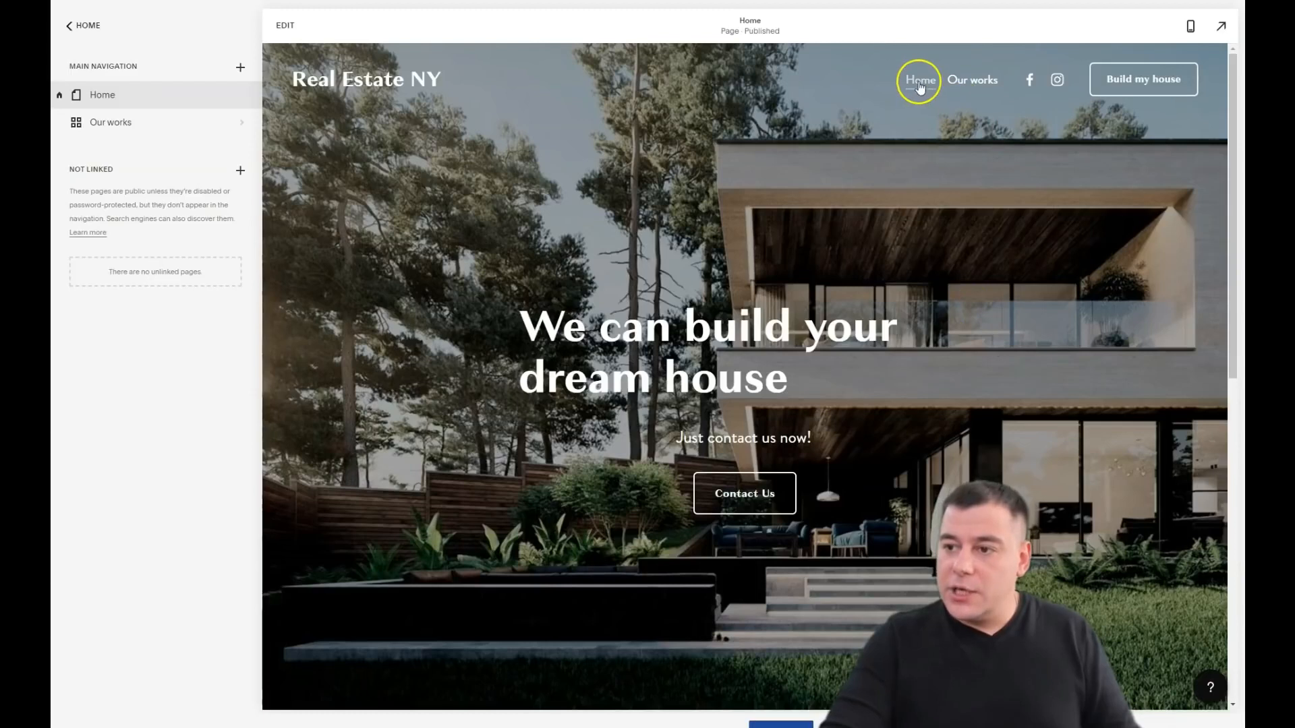
{"action": "left_click", "coordinate": [971, 80]}
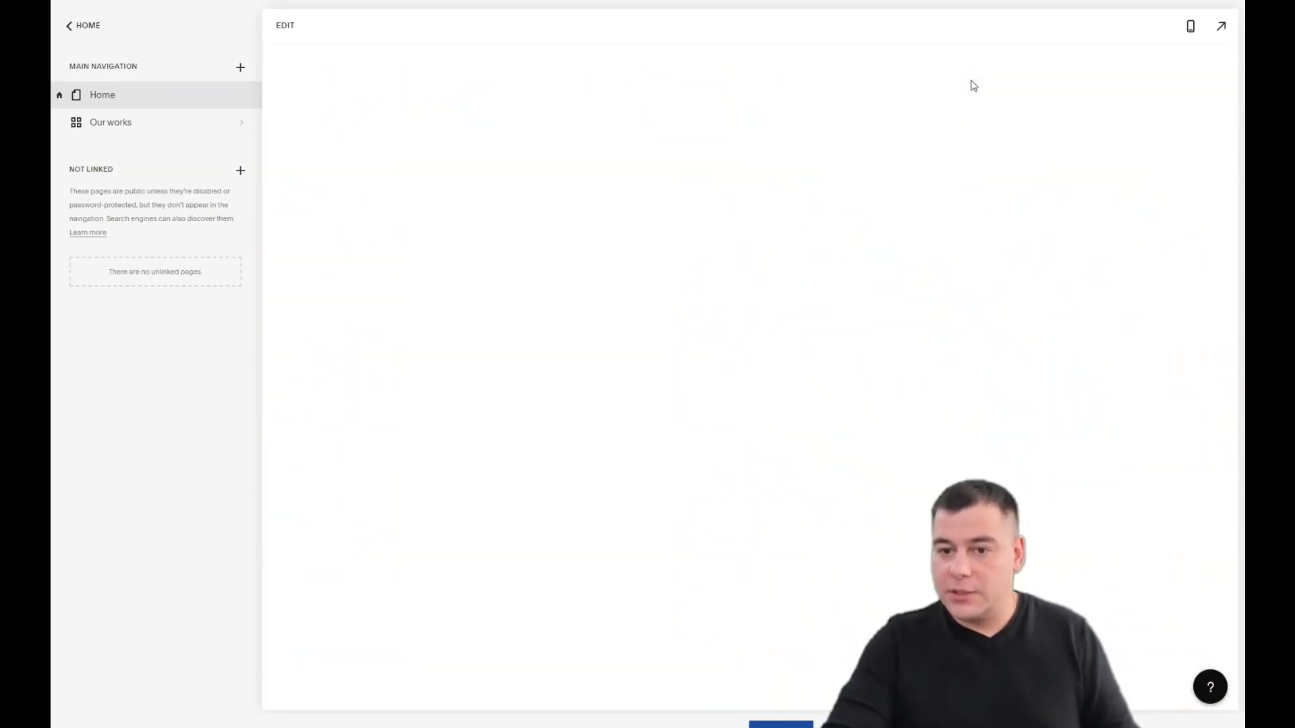
{"action": "left_click", "coordinate": [110, 122]}
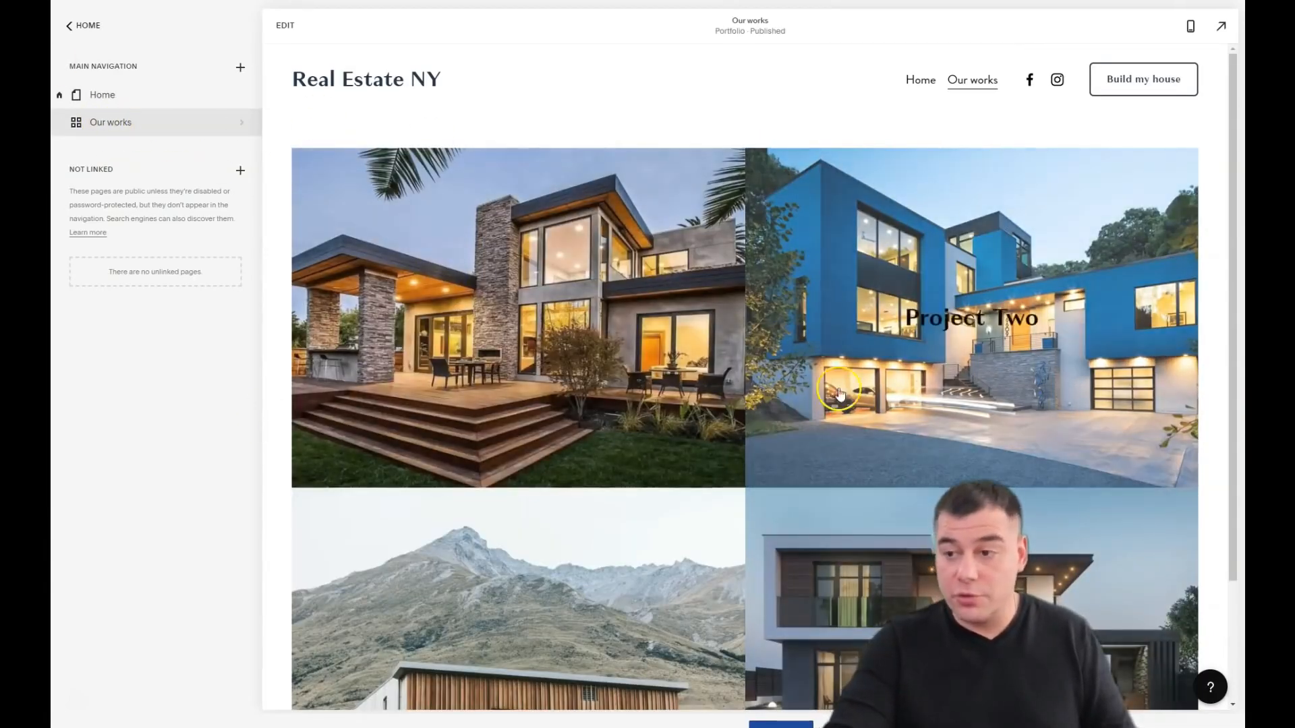
{"action": "left_click", "coordinate": [919, 81]}
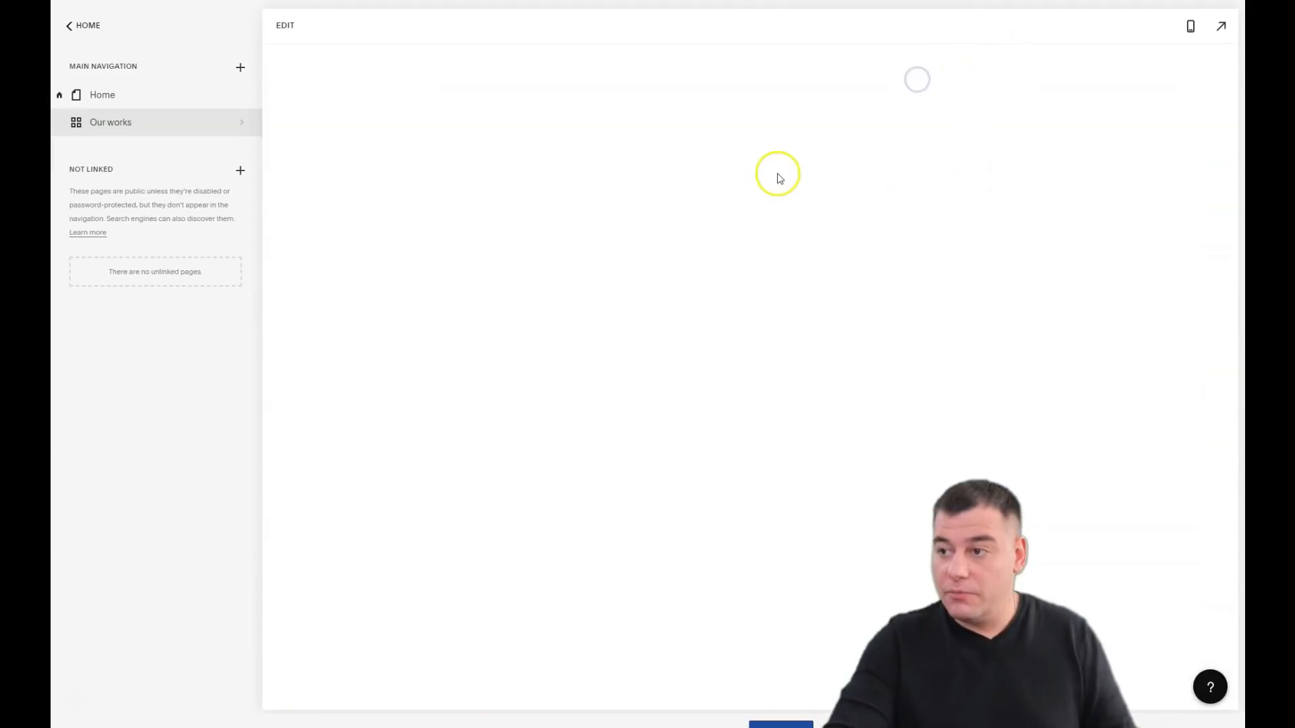
{"action": "scroll", "coordinate": [766, 333], "scroll_direction": "down", "scroll_amount": 10}
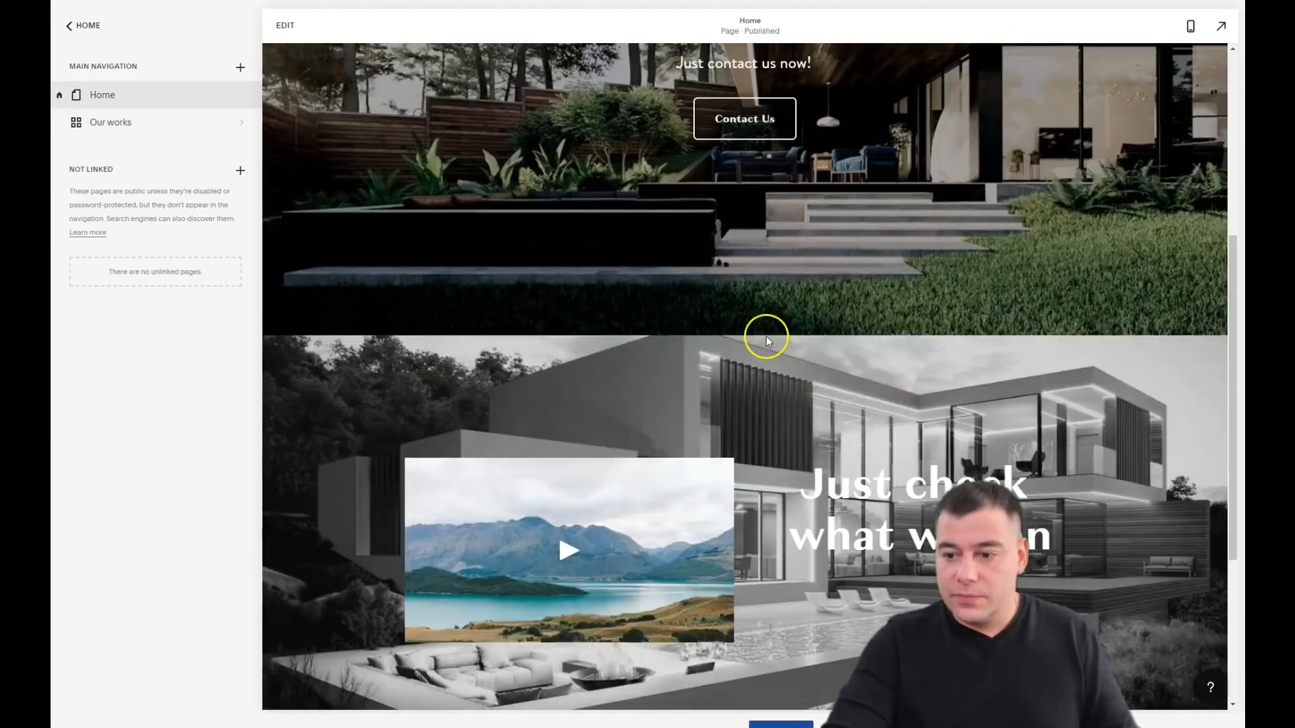
{"action": "scroll", "coordinate": [769, 333], "scroll_direction": "up", "scroll_amount": 10}
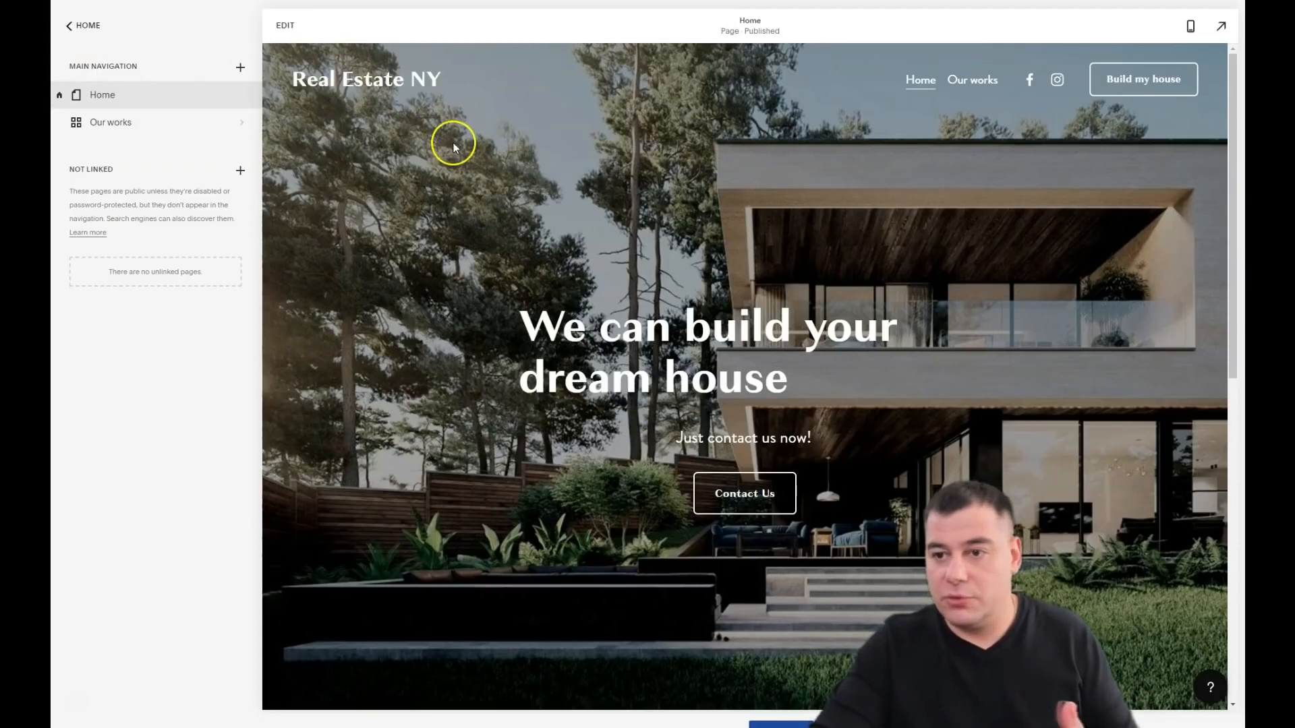
Open the site's font design settings and browse the Mixed, Serif and Sans-serif font packs.
{"action": "left_click", "coordinate": [67, 26]}
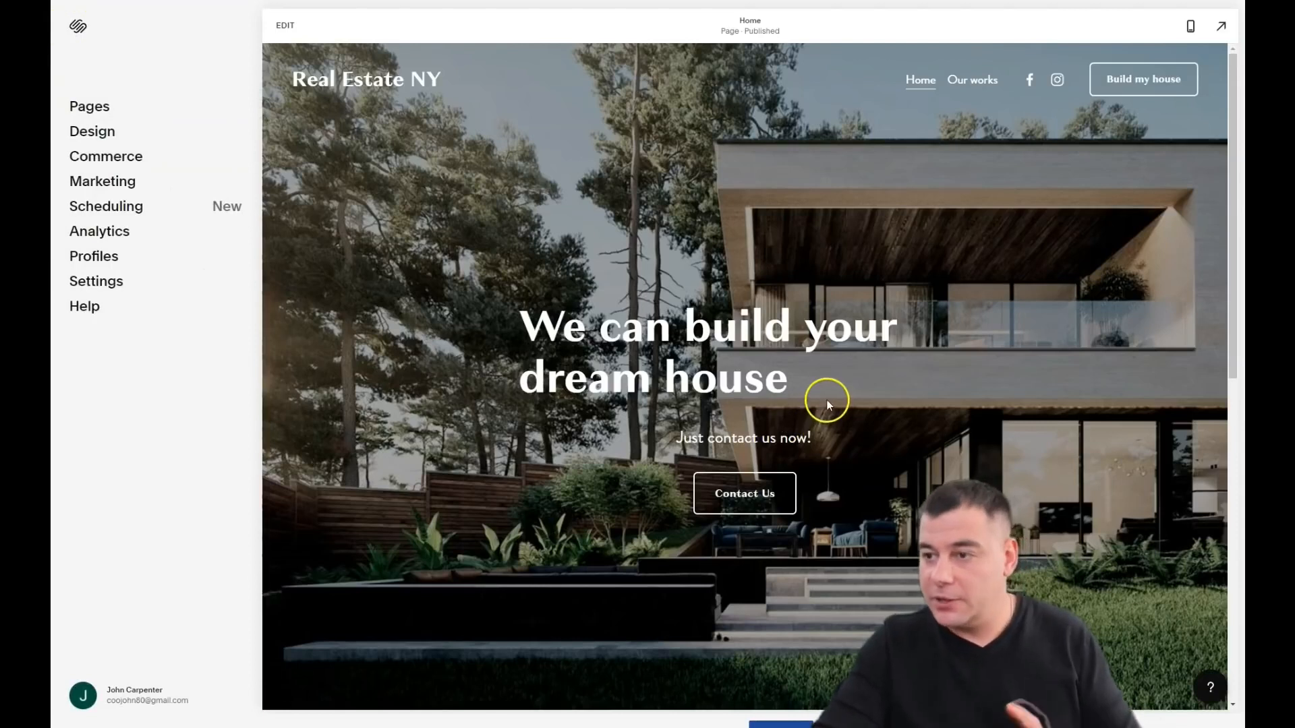
{"action": "left_click", "coordinate": [91, 134]}
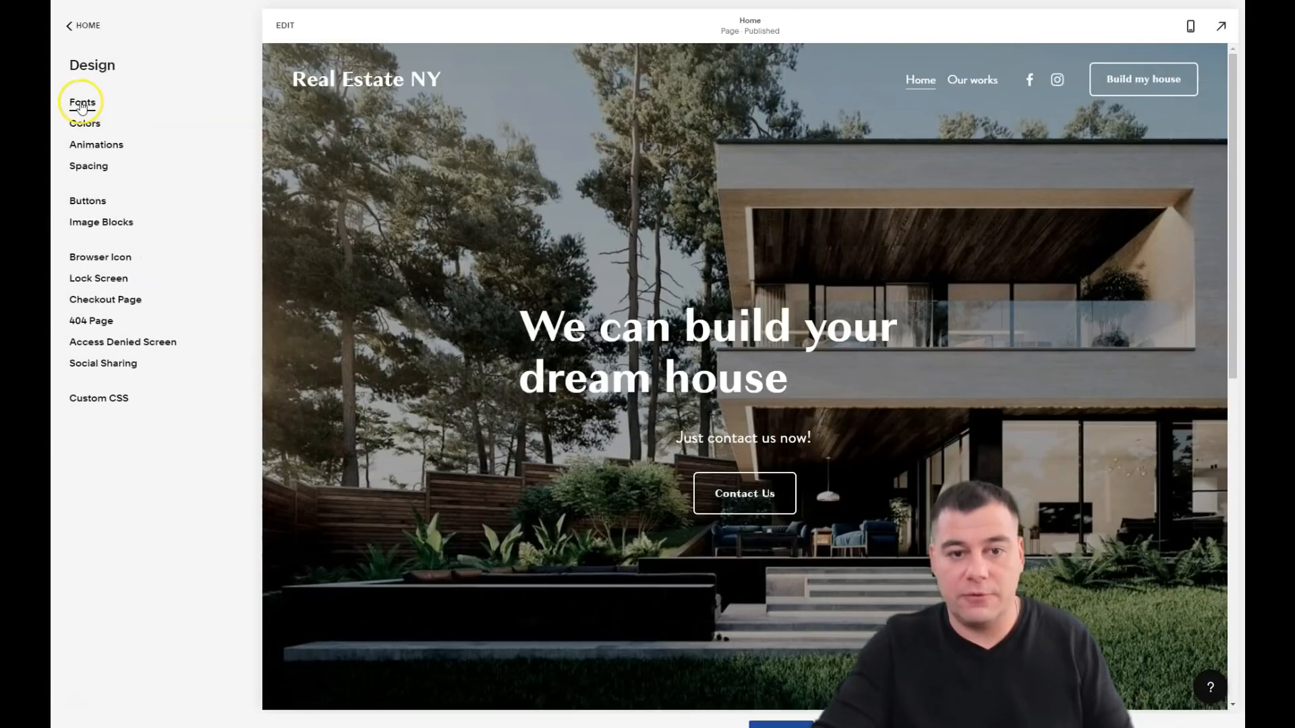
{"action": "left_click", "coordinate": [81, 105]}
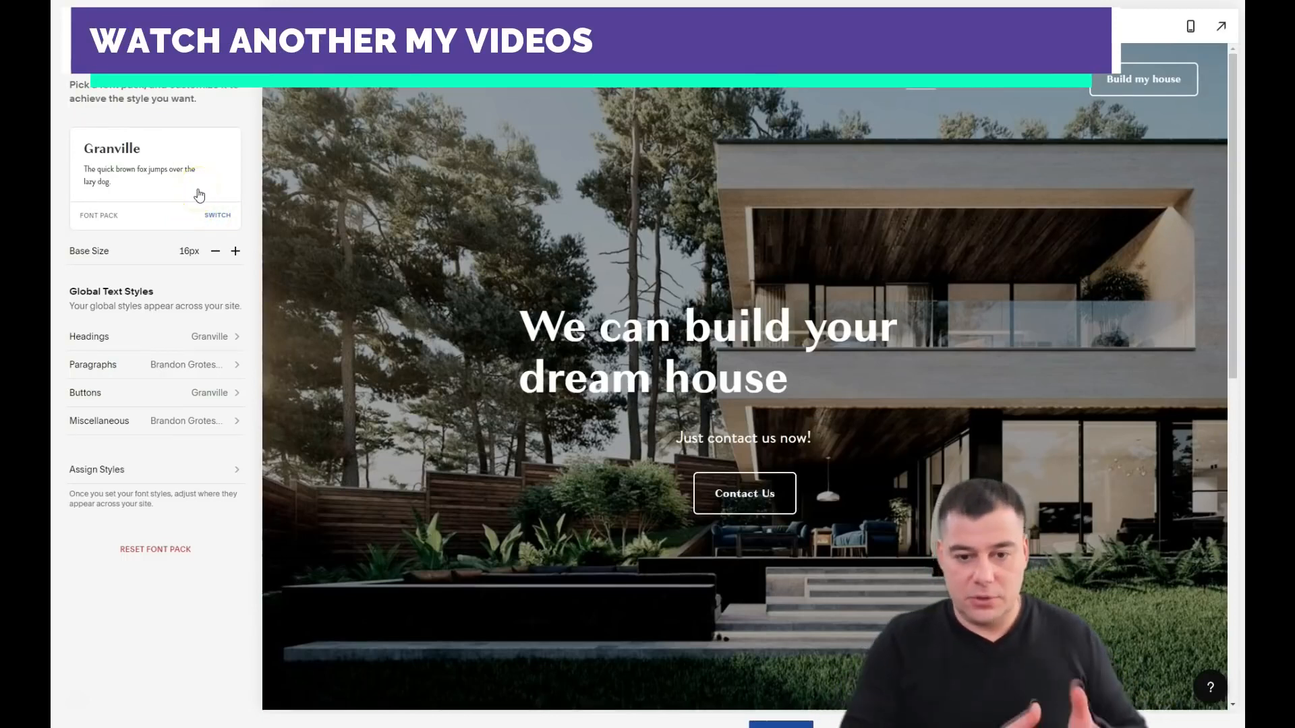
{"action": "left_click", "coordinate": [218, 216]}
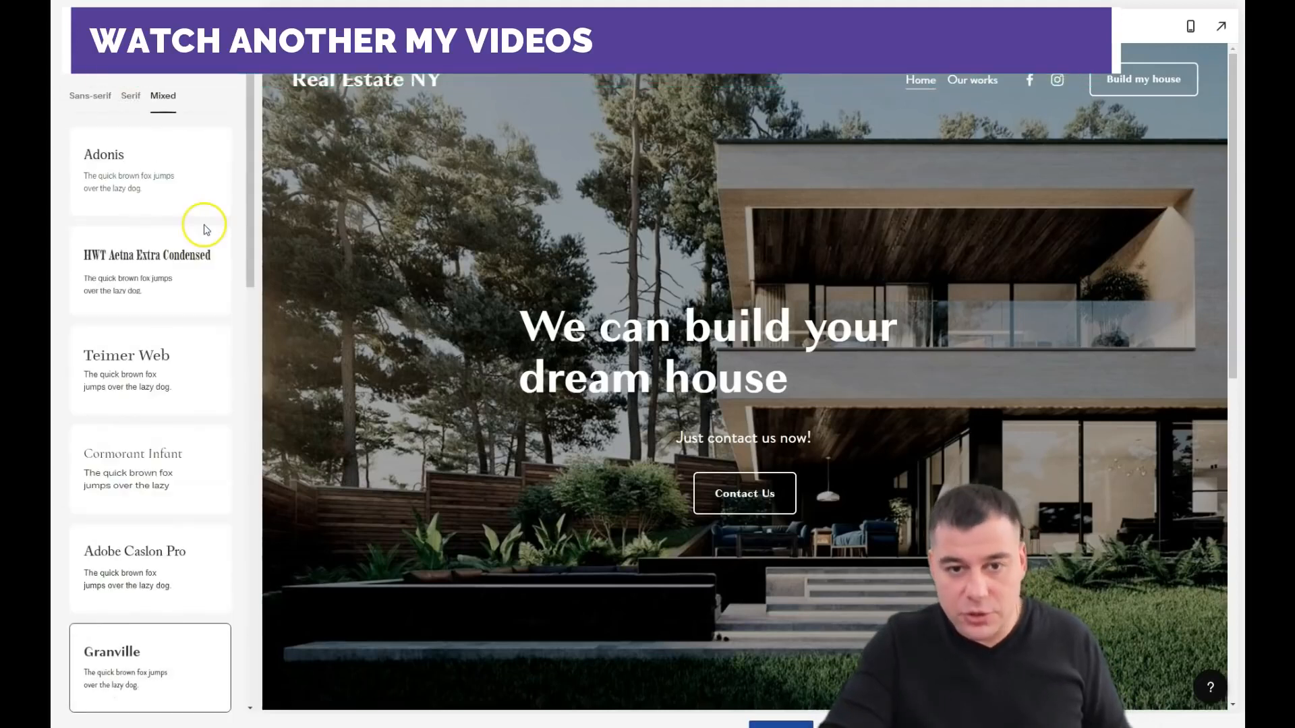
{"action": "left_click", "coordinate": [98, 95]}
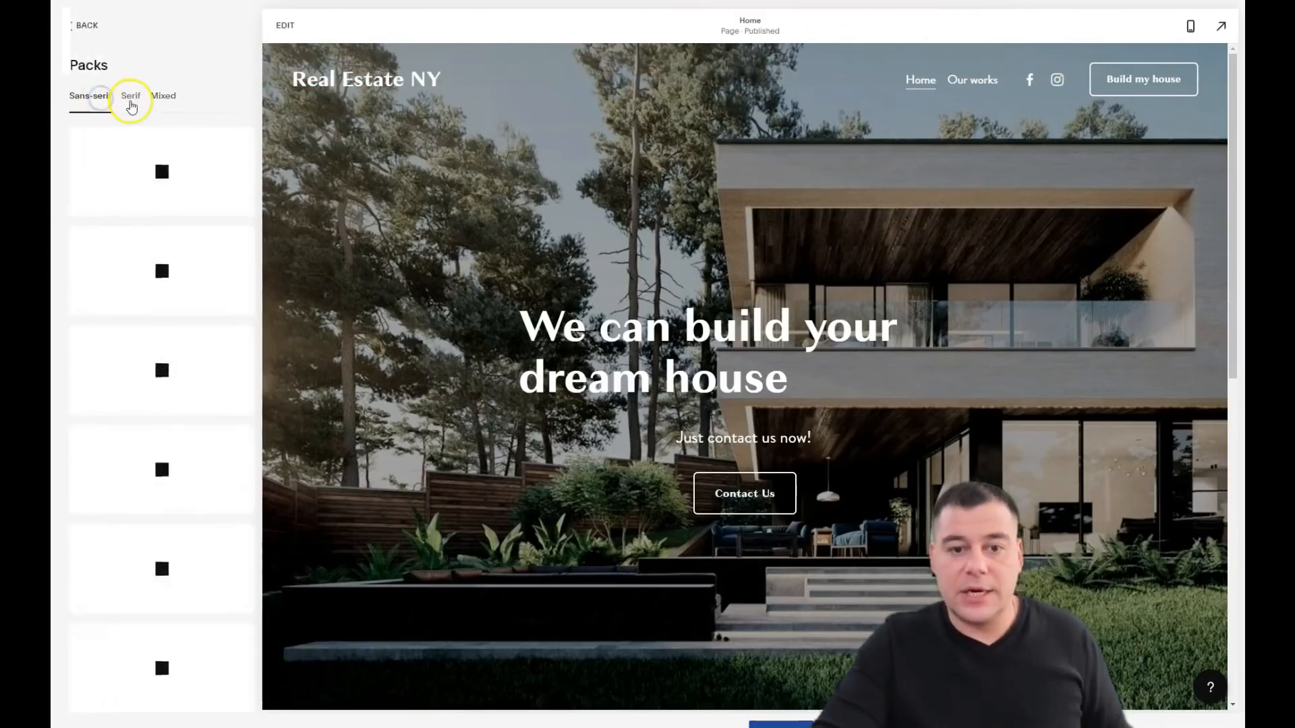
{"action": "left_click", "coordinate": [164, 98]}
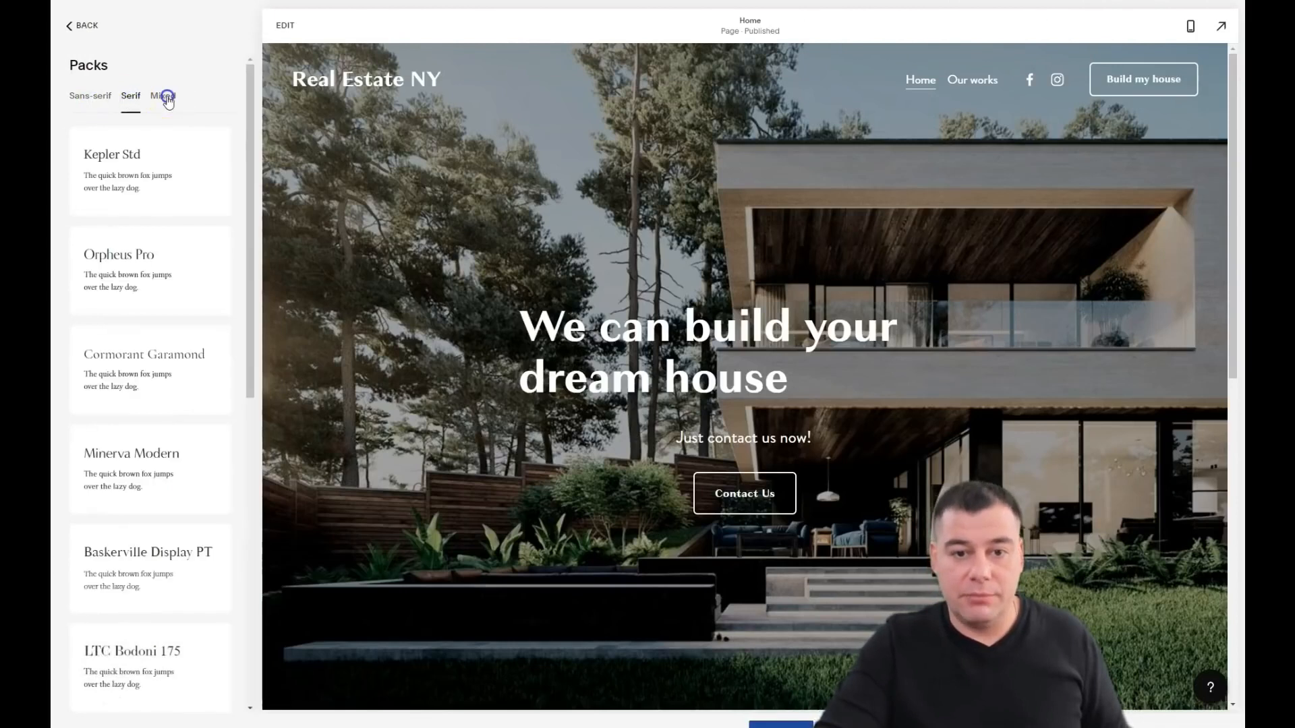
{"action": "left_click", "coordinate": [91, 96]}
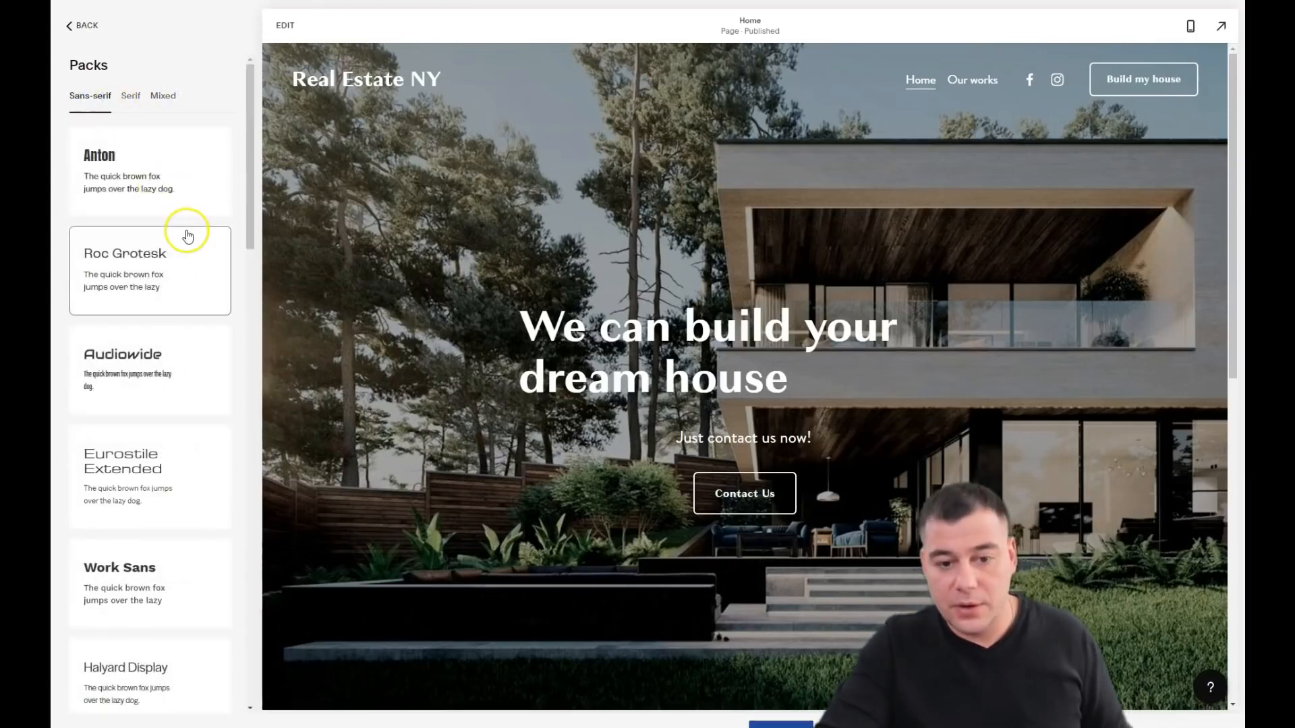
Try the Poppins and Eurostile Extended sans-serif font packs on the site.
{"action": "scroll", "coordinate": [168, 254], "scroll_direction": "down", "scroll_amount": 3}
{"action": "scroll", "coordinate": [155, 241], "scroll_direction": "down", "scroll_amount": 3}
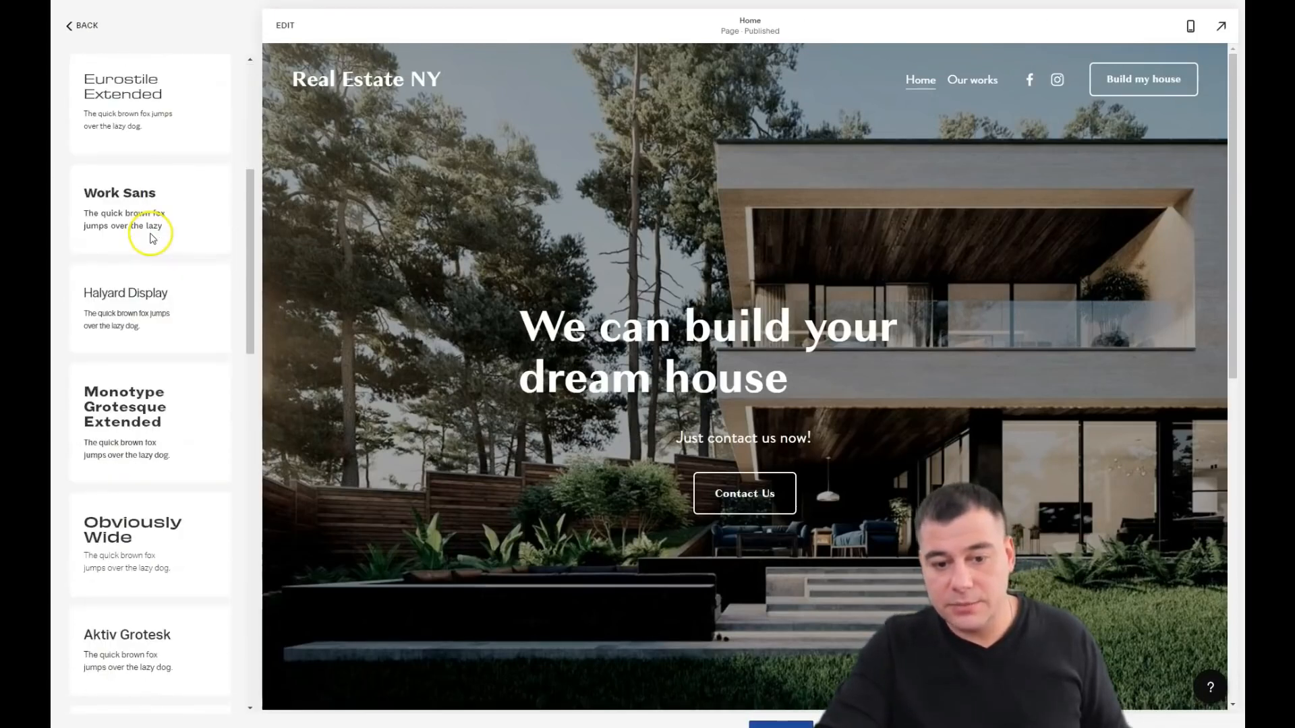
{"action": "scroll", "coordinate": [150, 231], "scroll_direction": "down", "scroll_amount": 1}
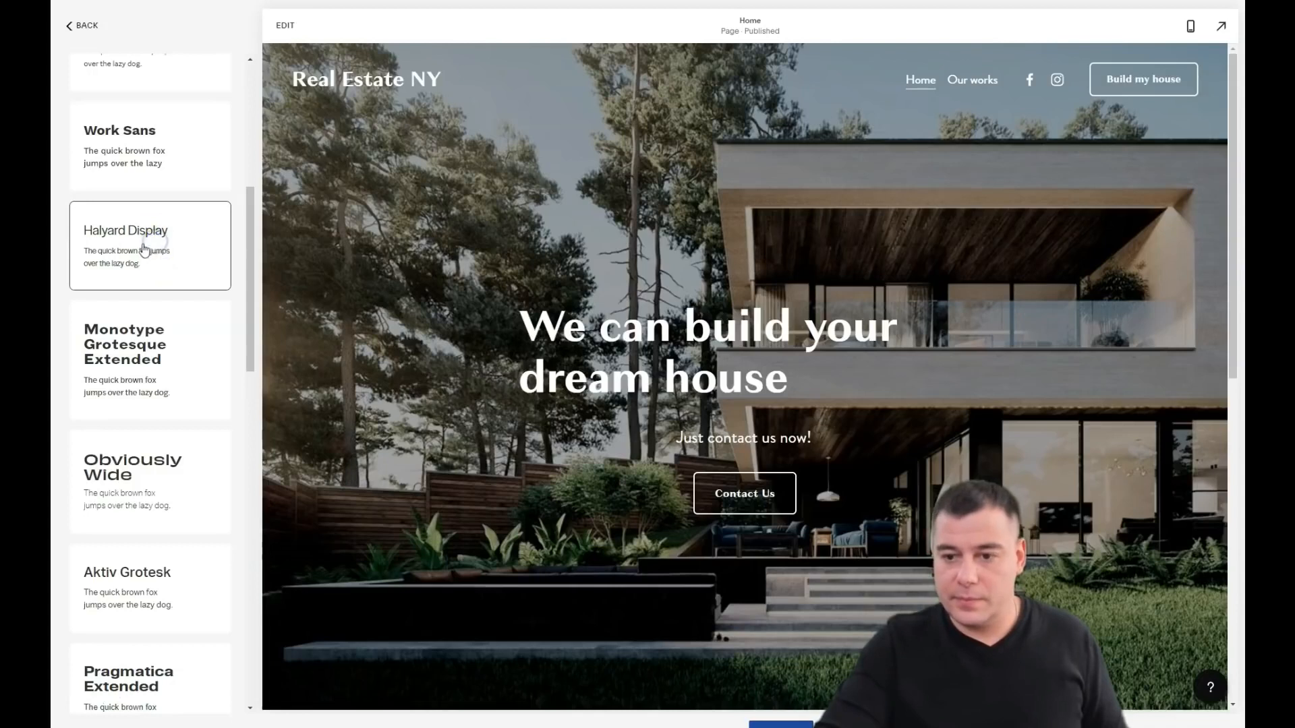
{"action": "scroll", "coordinate": [144, 252], "scroll_direction": "down", "scroll_amount": 5}
{"action": "left_click", "coordinate": [159, 483]}
{"action": "scroll", "coordinate": [145, 332], "scroll_direction": "down", "scroll_amount": 3}
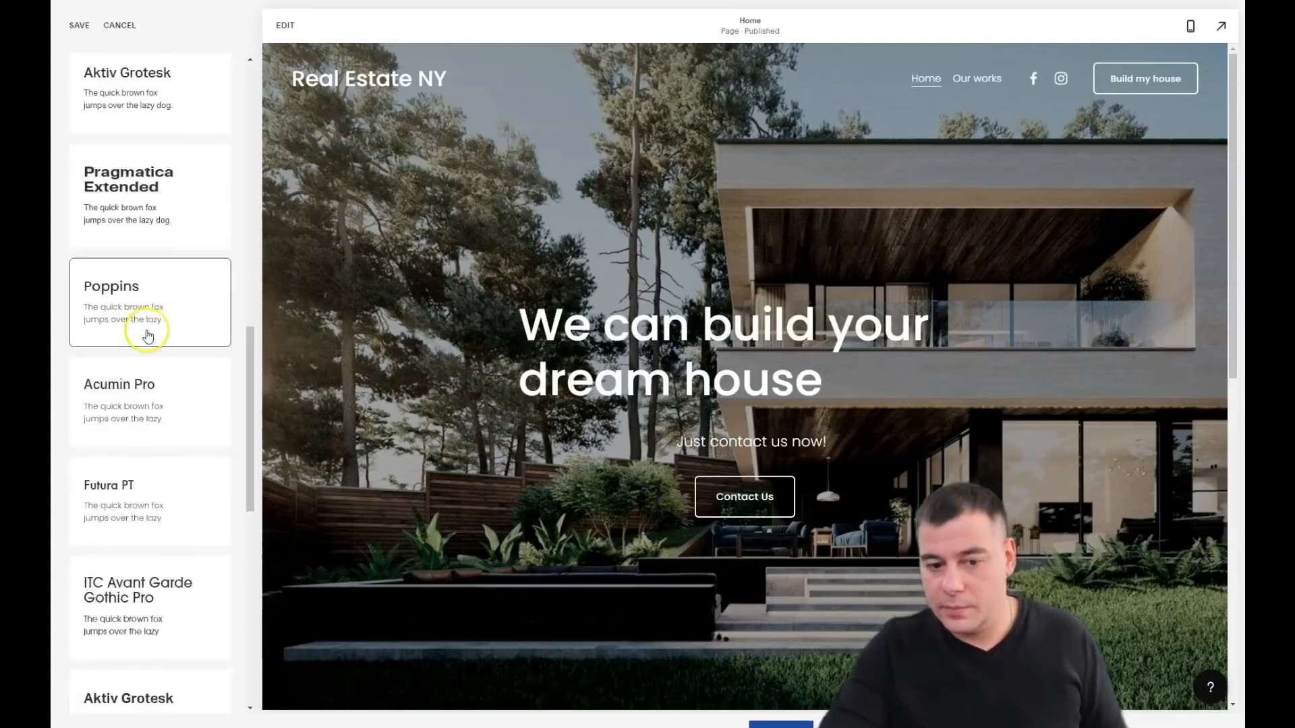
{"action": "scroll", "coordinate": [135, 344], "scroll_direction": "up", "scroll_amount": 13}
{"action": "left_click", "coordinate": [133, 349]}
Apply and save the Minerva Modern serif font pack, and look over the Home page with it.
{"action": "scroll", "coordinate": [132, 349], "scroll_direction": "down", "scroll_amount": 8}
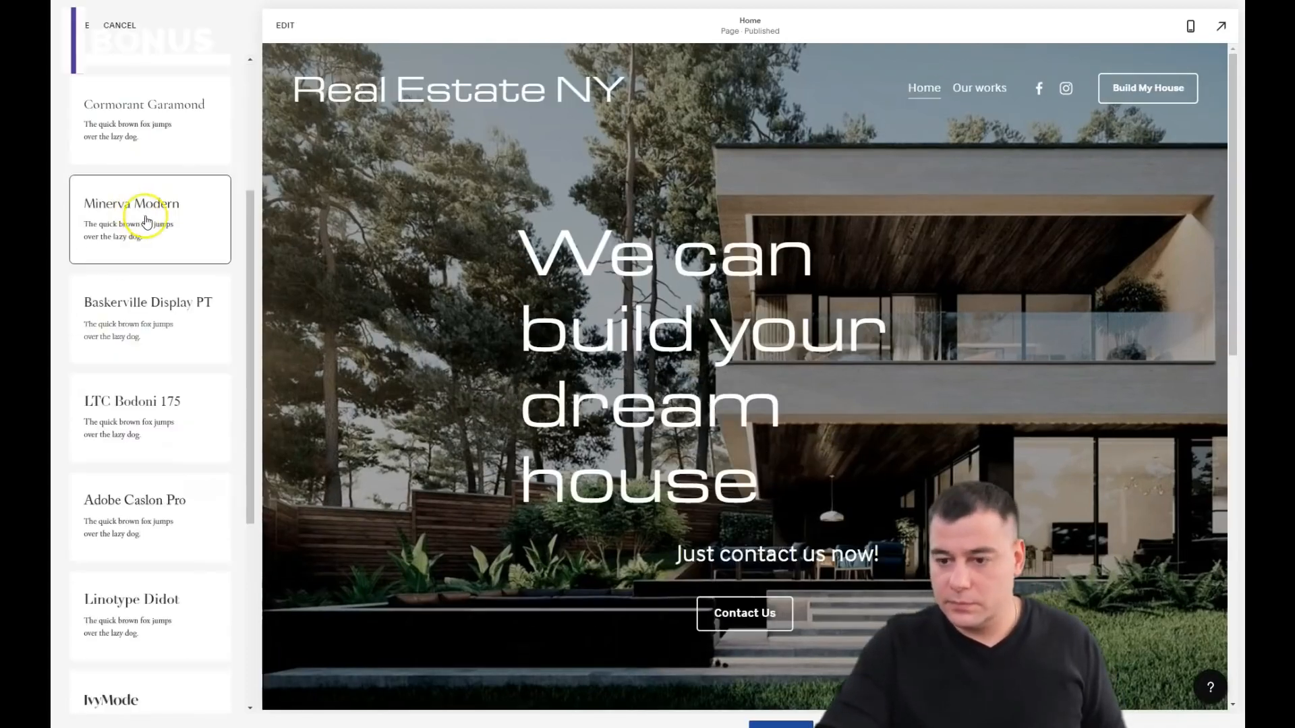
{"action": "left_click", "coordinate": [148, 221]}
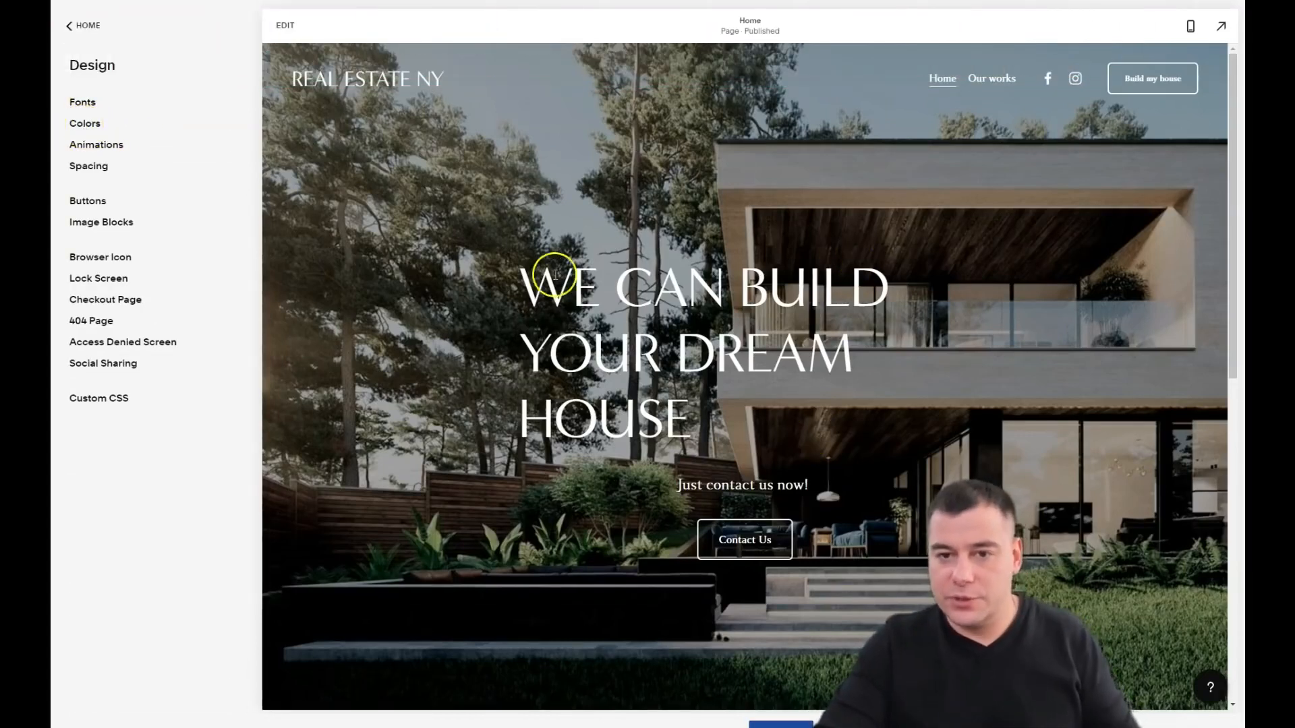
{"action": "scroll", "coordinate": [557, 274], "scroll_direction": "down", "scroll_amount": 10}
{"action": "scroll", "coordinate": [560, 283], "scroll_direction": "up", "scroll_amount": 10}
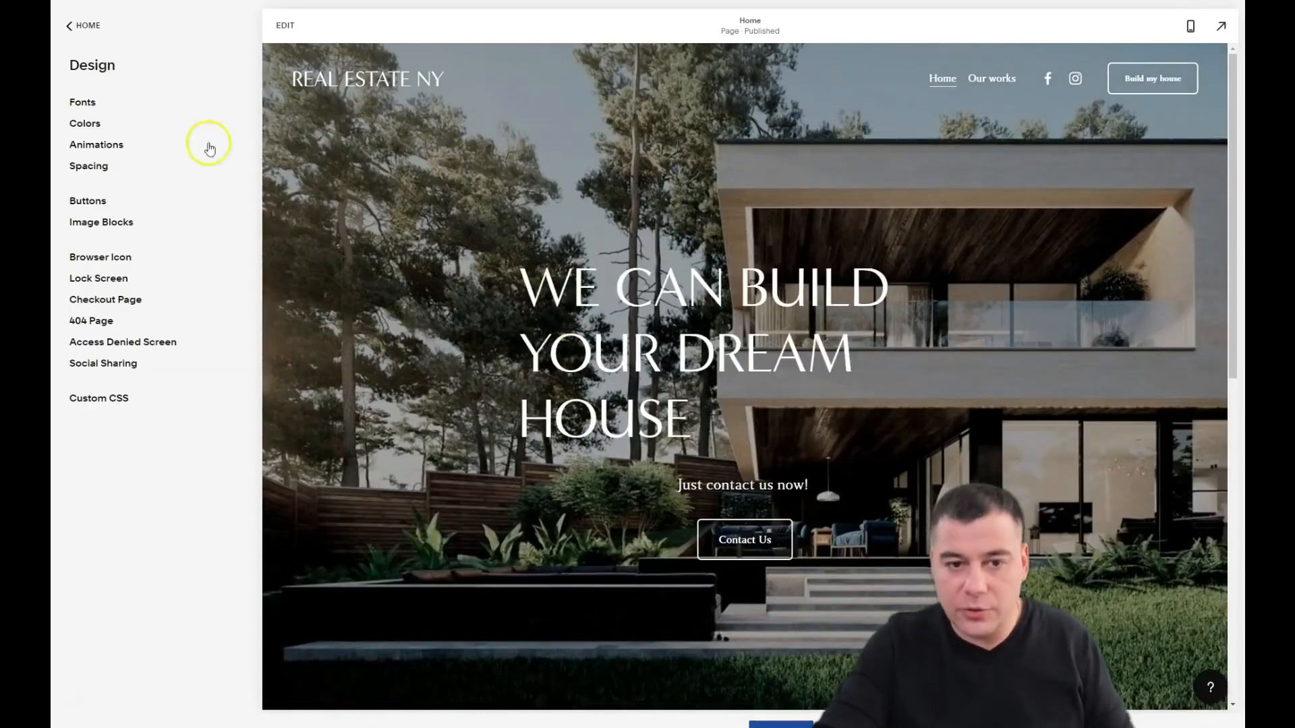
Review the site's color palette and its list of section themes, and return to the main design settings.
{"action": "left_click", "coordinate": [86, 127]}
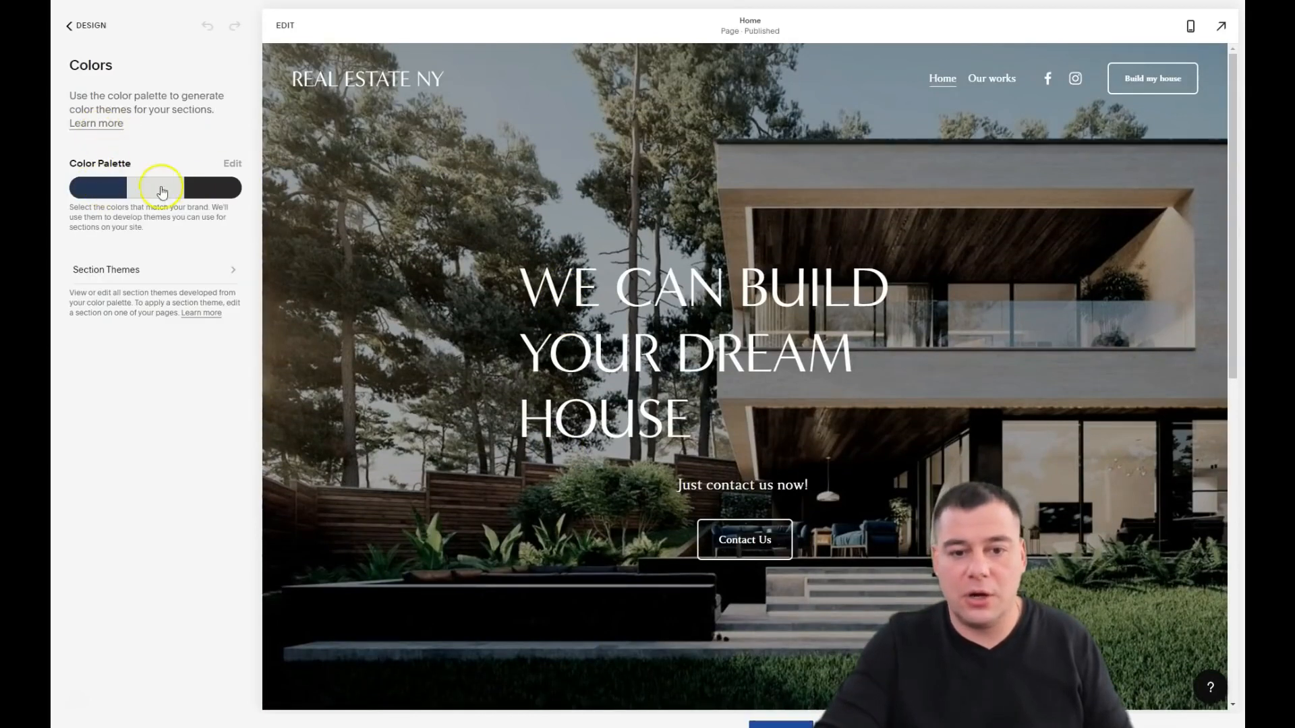
{"action": "left_click", "coordinate": [233, 273]}
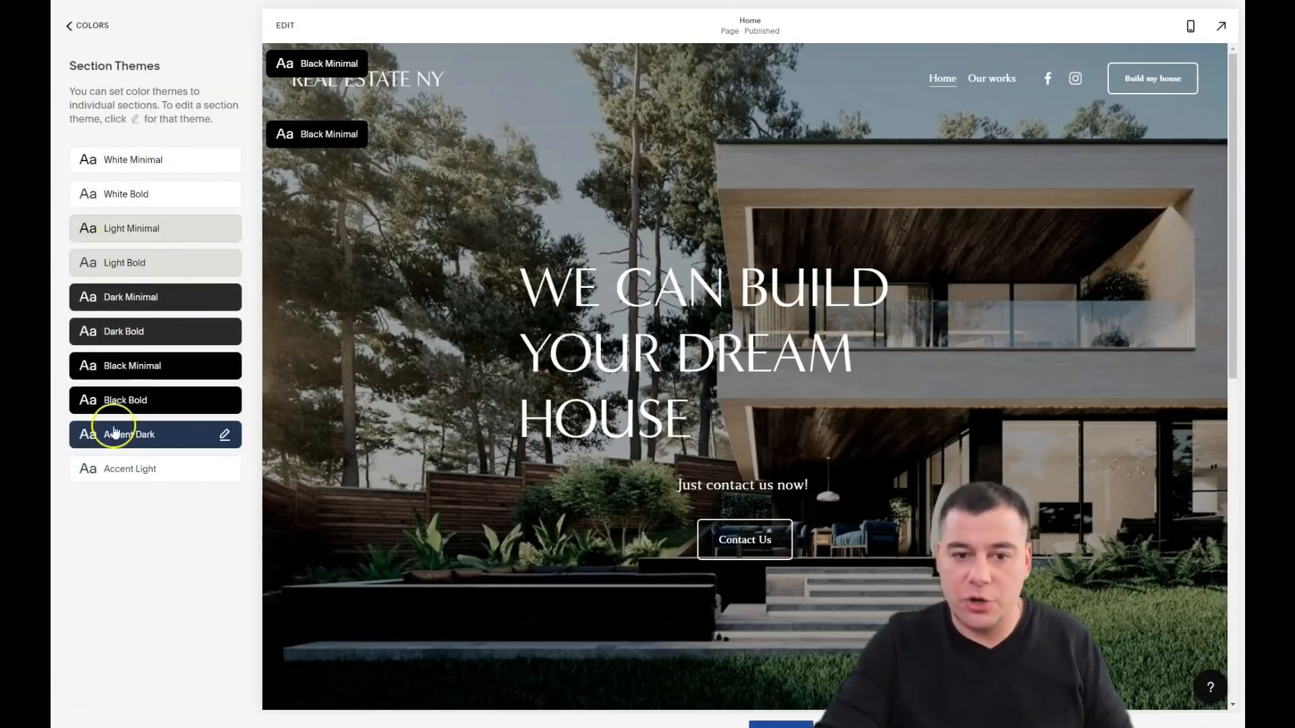
{"action": "left_click", "coordinate": [68, 28]}
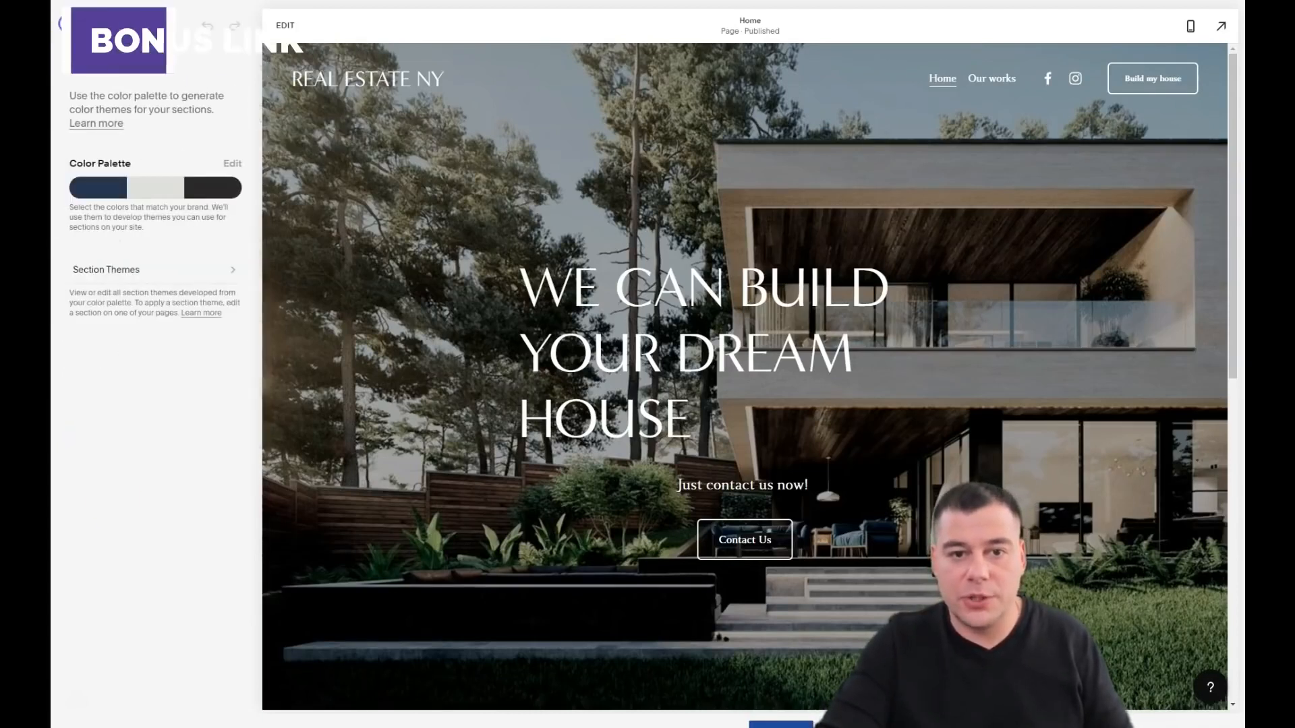
{"action": "left_click", "coordinate": [80, 25]}
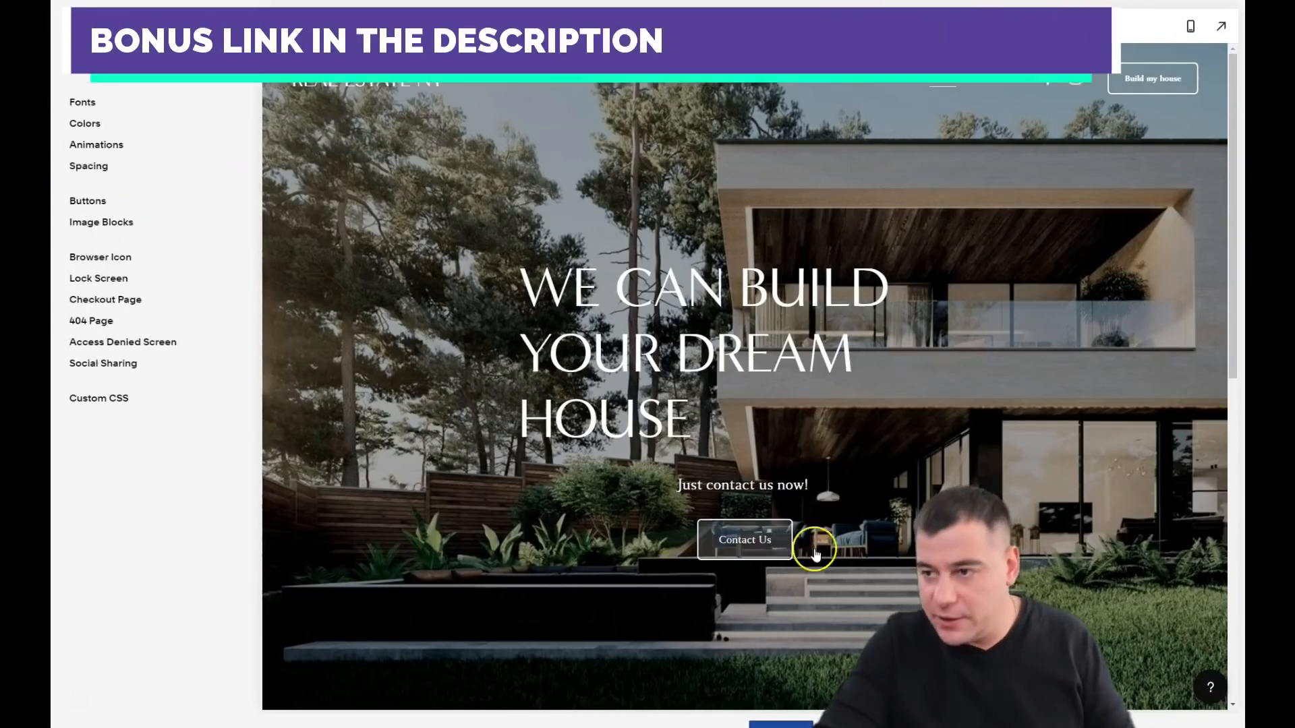
Look over the Home page preview from the hero section down to the Get in touch section and back.
{"action": "scroll", "coordinate": [552, 429], "scroll_direction": "down", "scroll_amount": 10}
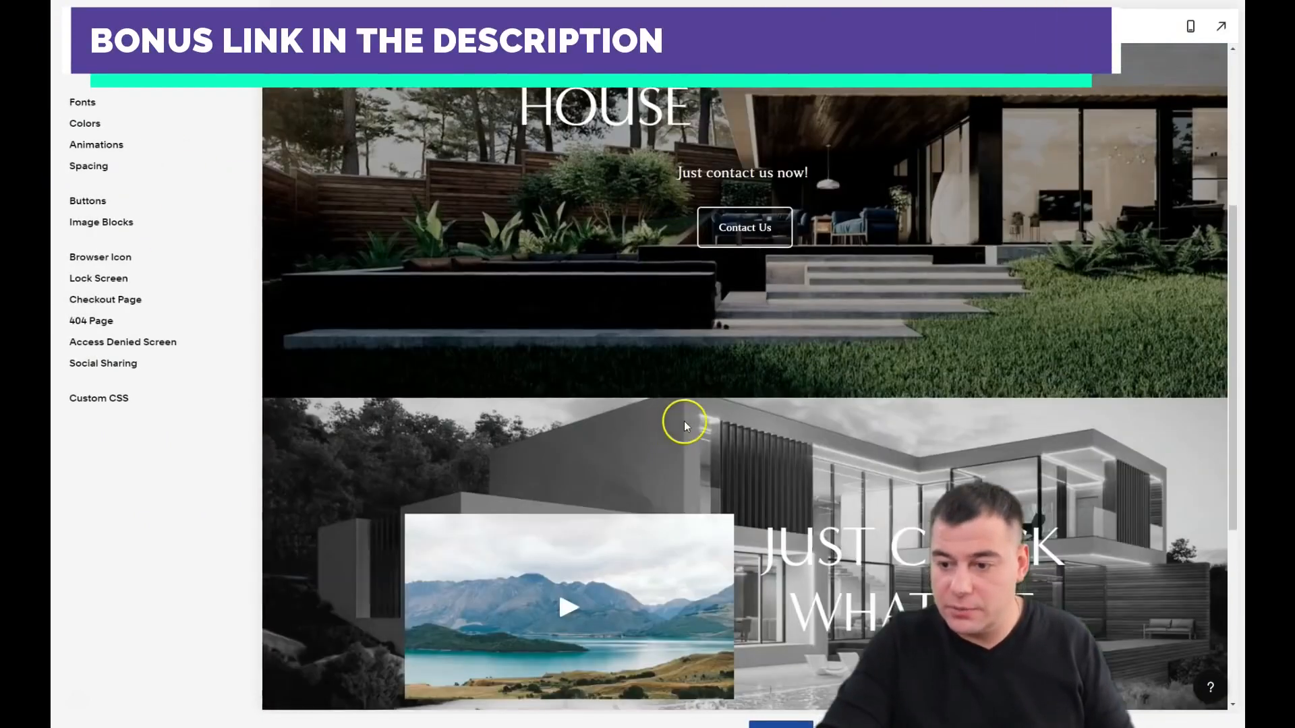
{"action": "scroll", "coordinate": [746, 438], "scroll_direction": "up", "scroll_amount": 10}
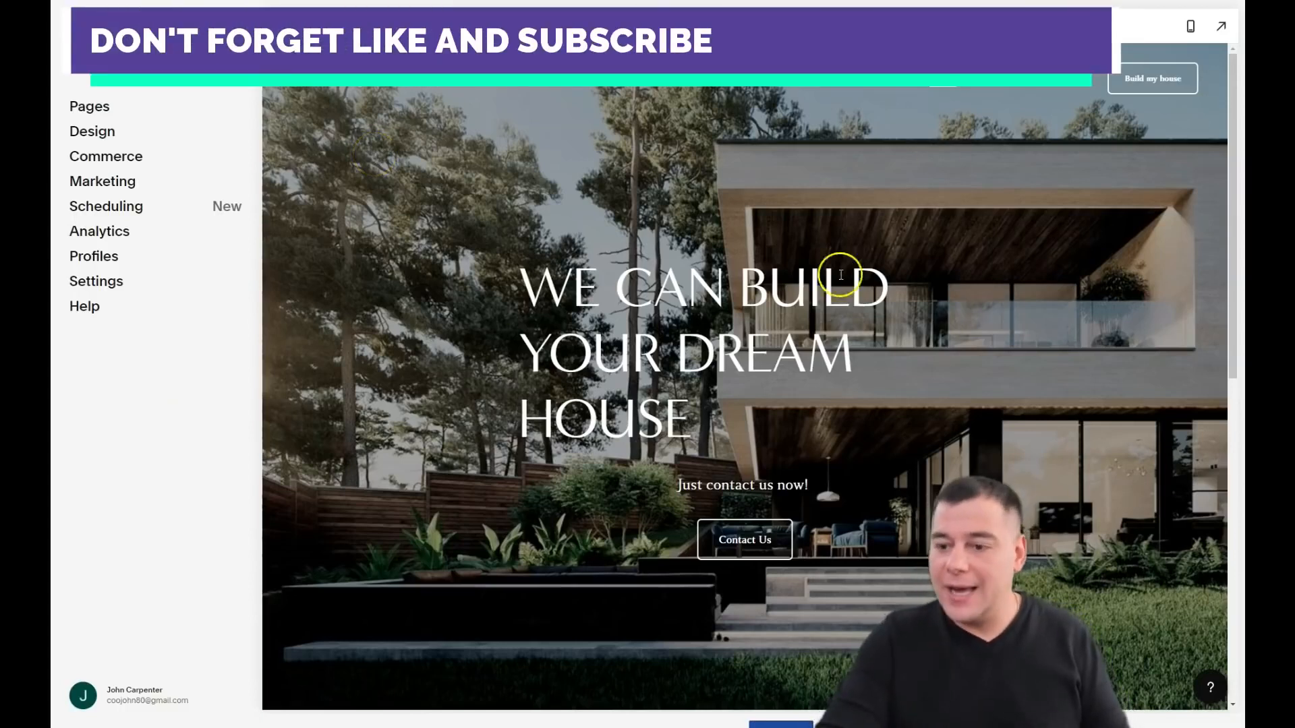
{"action": "scroll", "coordinate": [888, 353], "scroll_direction": "down", "scroll_amount": 8}
{"action": "scroll", "coordinate": [867, 348], "scroll_direction": "down", "scroll_amount": 2}
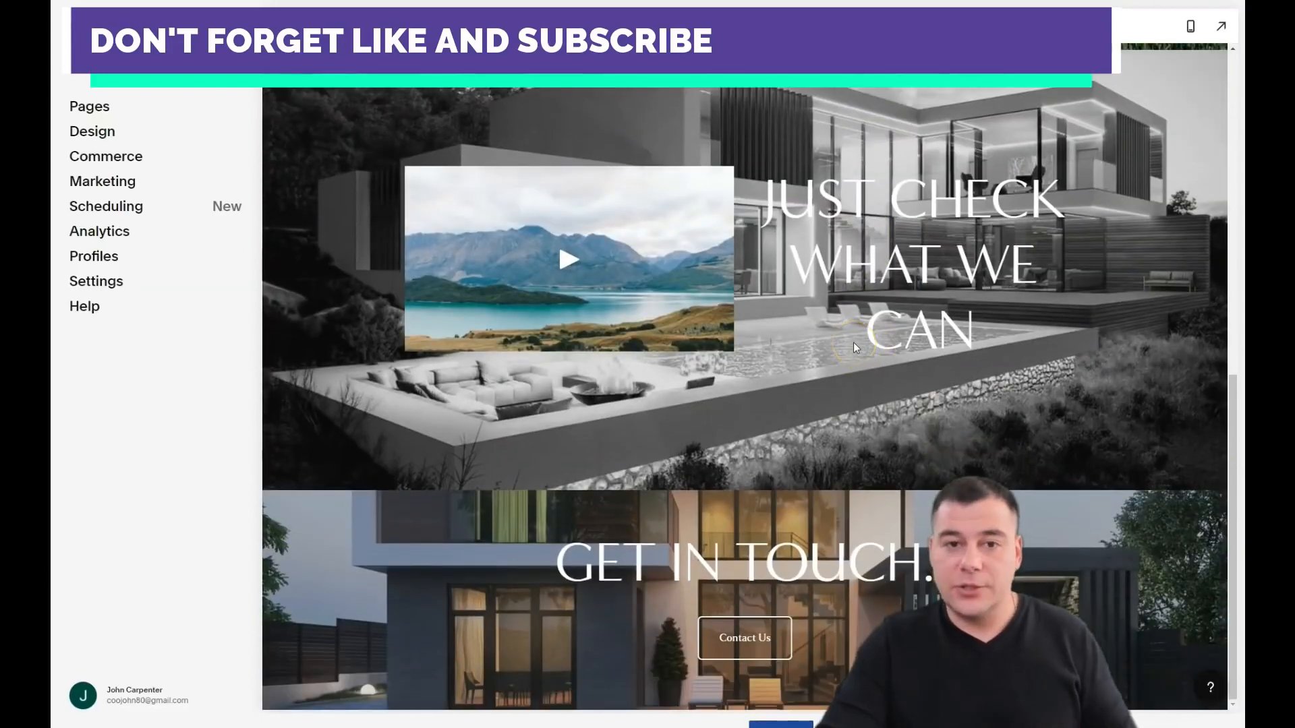
{"action": "scroll", "coordinate": [852, 342], "scroll_direction": "up", "scroll_amount": 10}
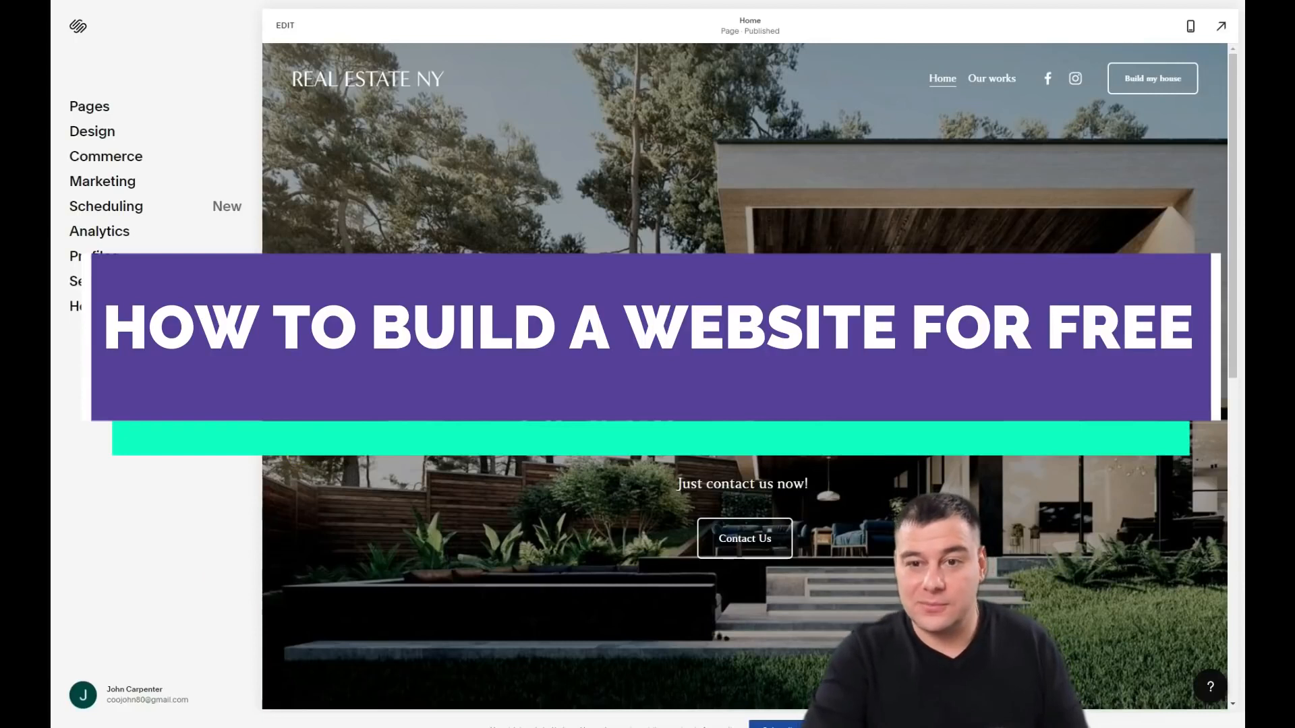
{"action": "scroll", "coordinate": [744, 376], "scroll_direction": "down", "scroll_amount": 8}
{"action": "scroll", "coordinate": [745, 376], "scroll_direction": "up", "scroll_amount": 8}
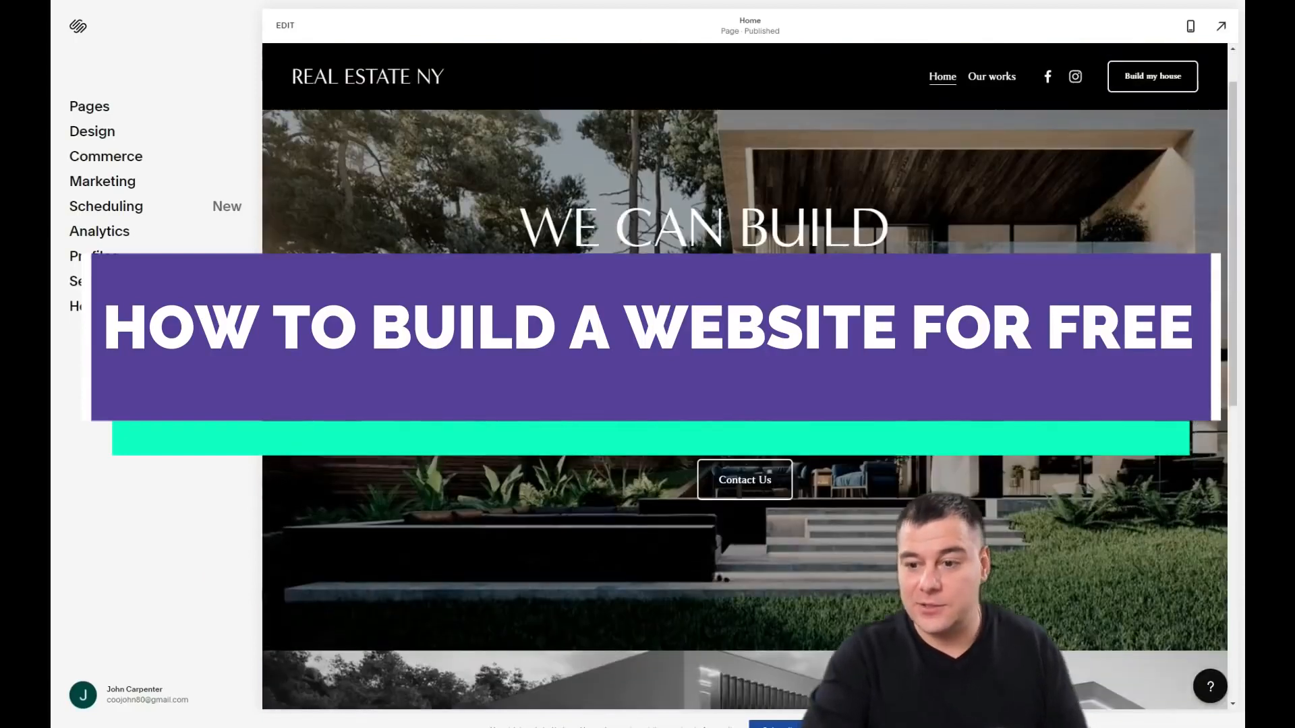